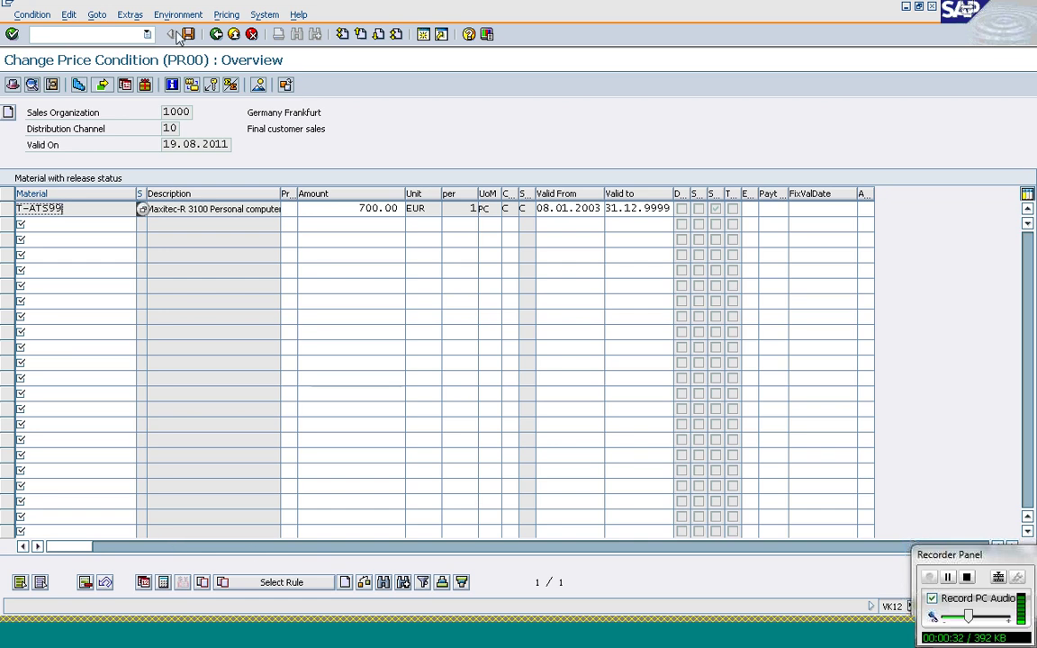
Leave the price condition overview and the pricing analysis to return to the invoice's overview of billing items
{"action": "left_click", "coordinate": [217, 36]}
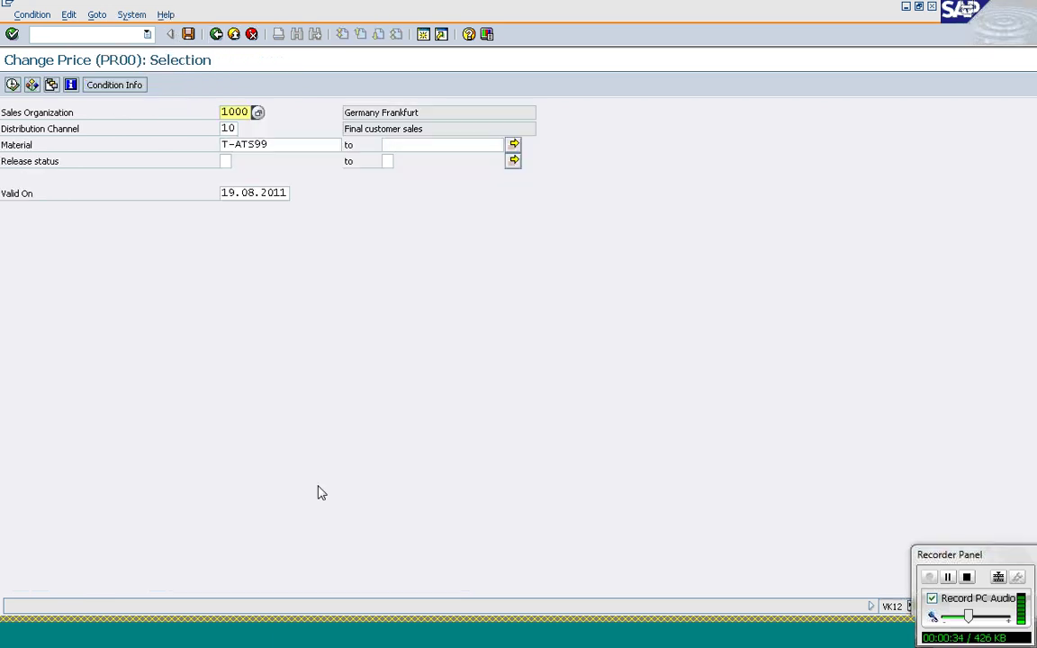
{"action": "left_click", "coordinate": [282, 633]}
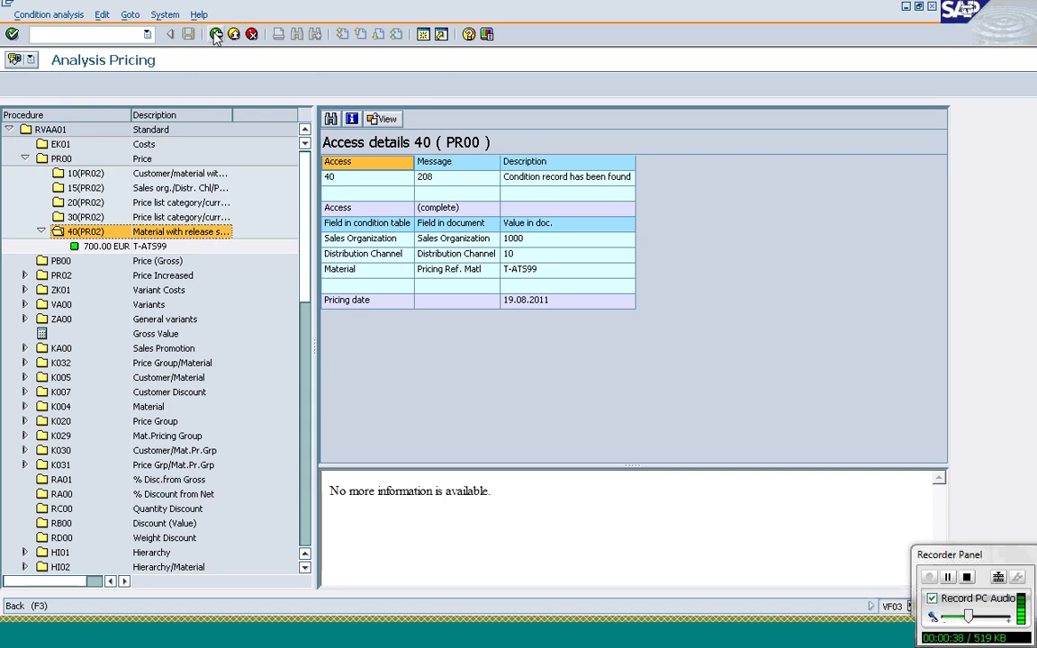
{"action": "left_click", "coordinate": [217, 34]}
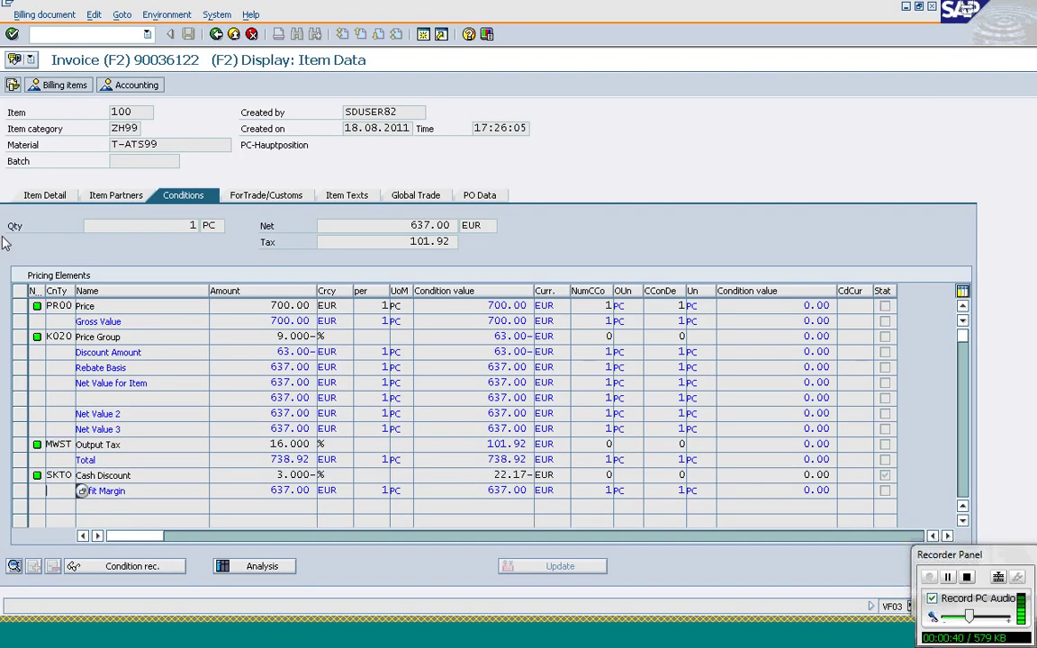
{"action": "left_click", "coordinate": [217, 34]}
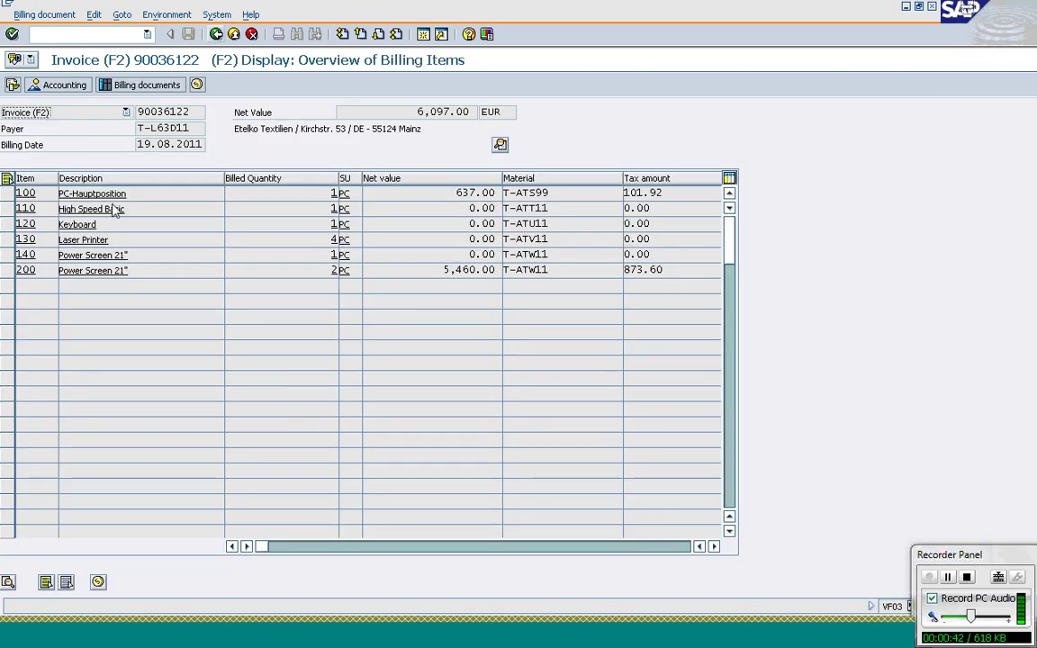
Examine main item 100 and its sub-items 110 to 140 in the invoice's overview of billing items
{"action": "left_click", "coordinate": [131, 209]}
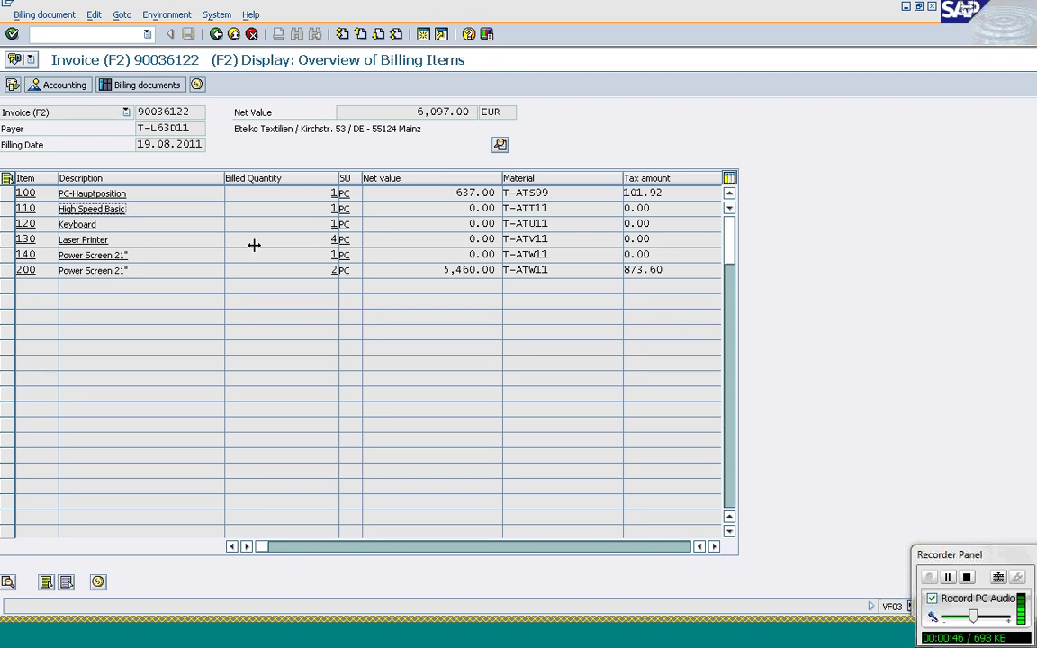
{"action": "left_click", "coordinate": [540, 239]}
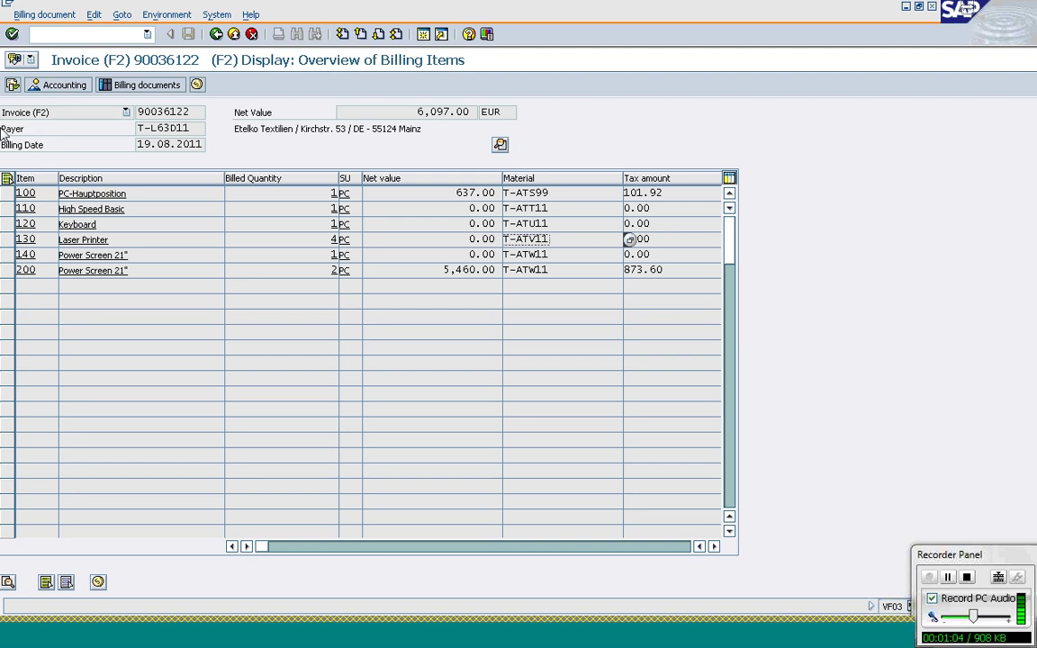
{"action": "left_click", "coordinate": [7, 194]}
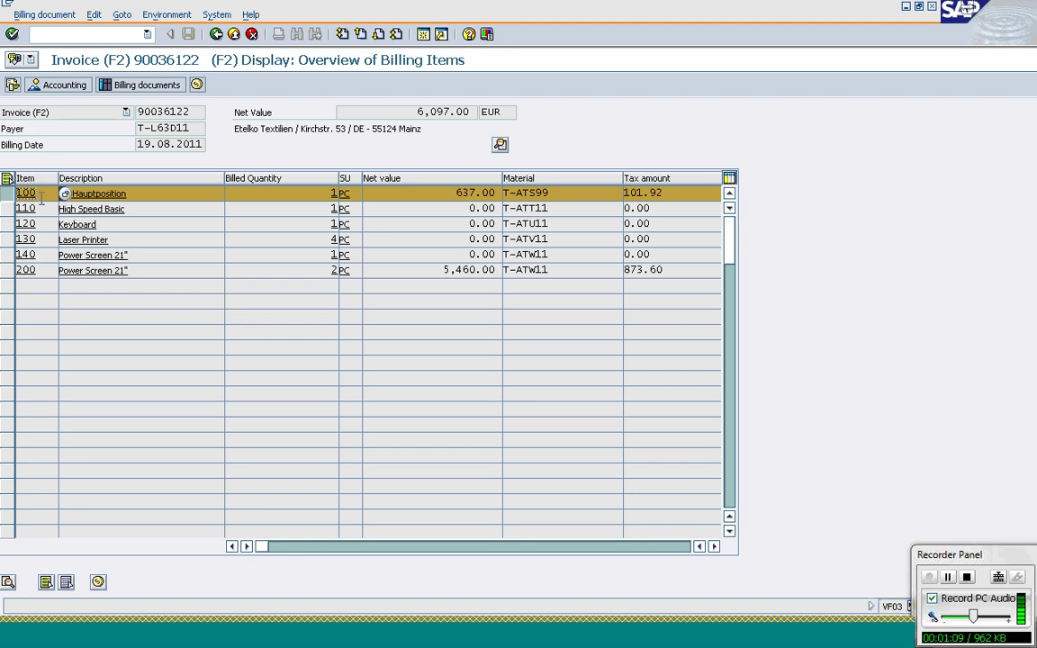
{"action": "left_click", "coordinate": [5, 195]}
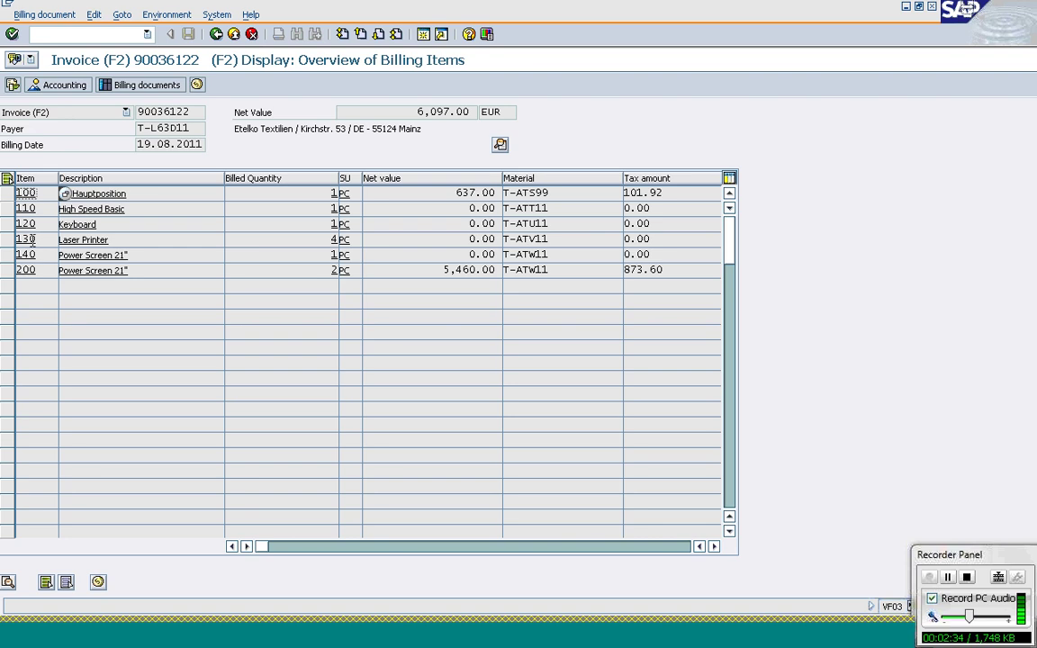
{"action": "left_click", "coordinate": [6, 257]}
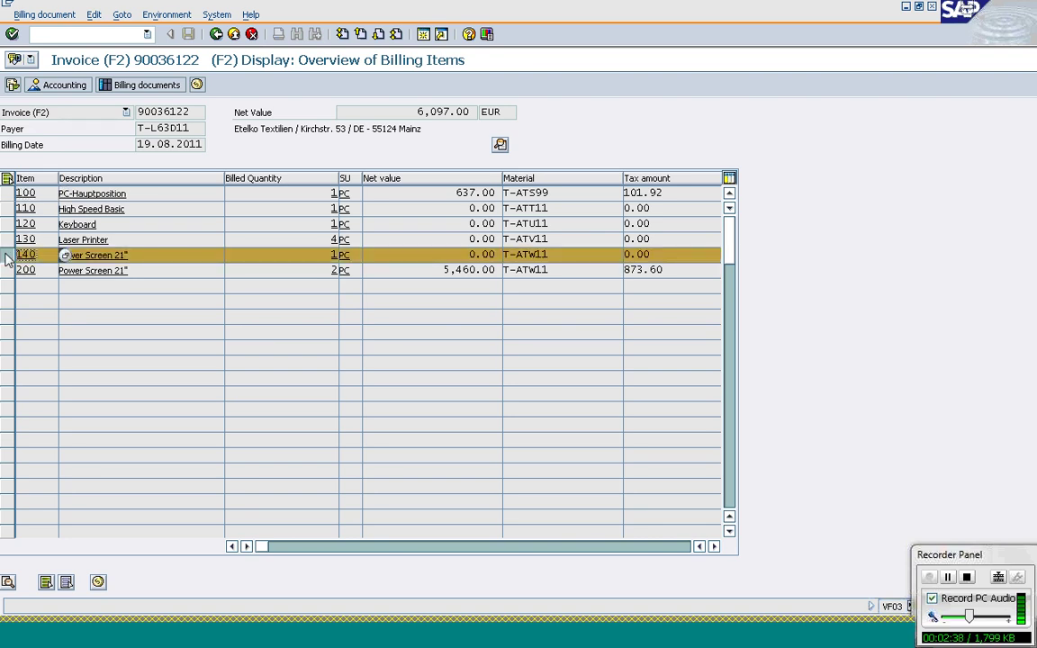
{"action": "left_click", "coordinate": [6, 257]}
{"action": "left_click", "coordinate": [6, 197]}
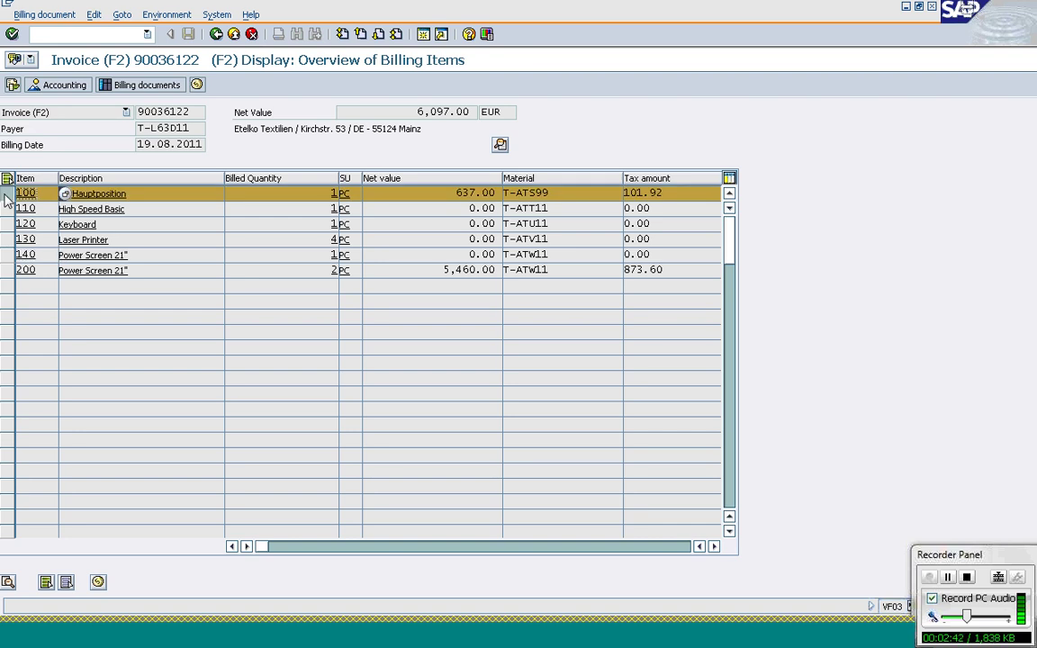
Set the PR00 price of material T-ATS99 to 6700.00 EUR and save the condition record
{"action": "left_click", "coordinate": [277, 645]}
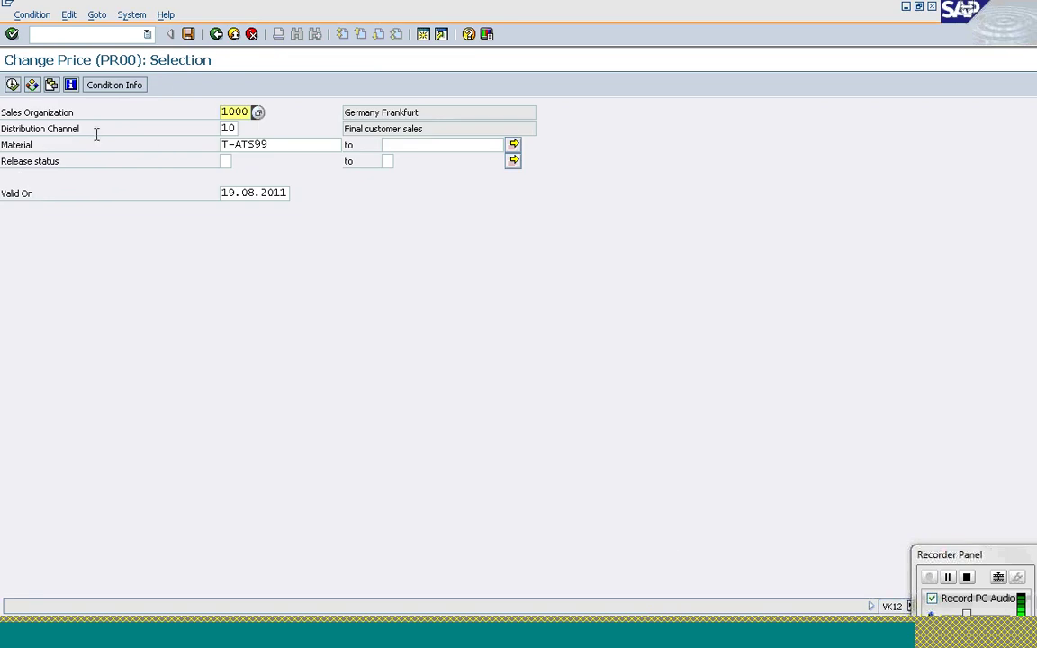
{"action": "left_click", "coordinate": [13, 85]}
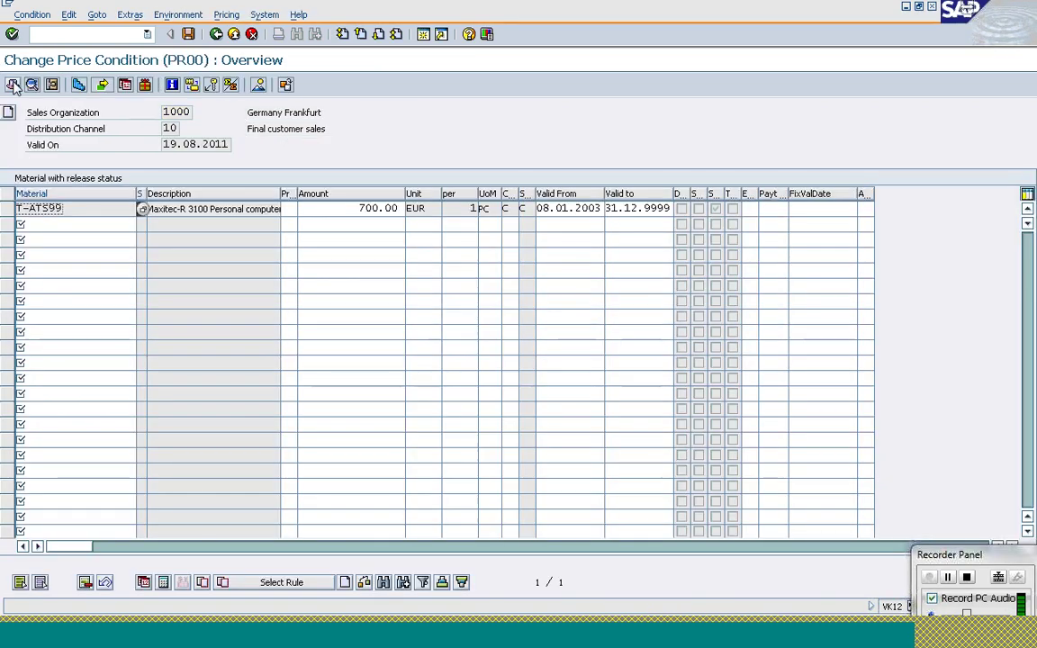
{"action": "left_click", "coordinate": [355, 213]}
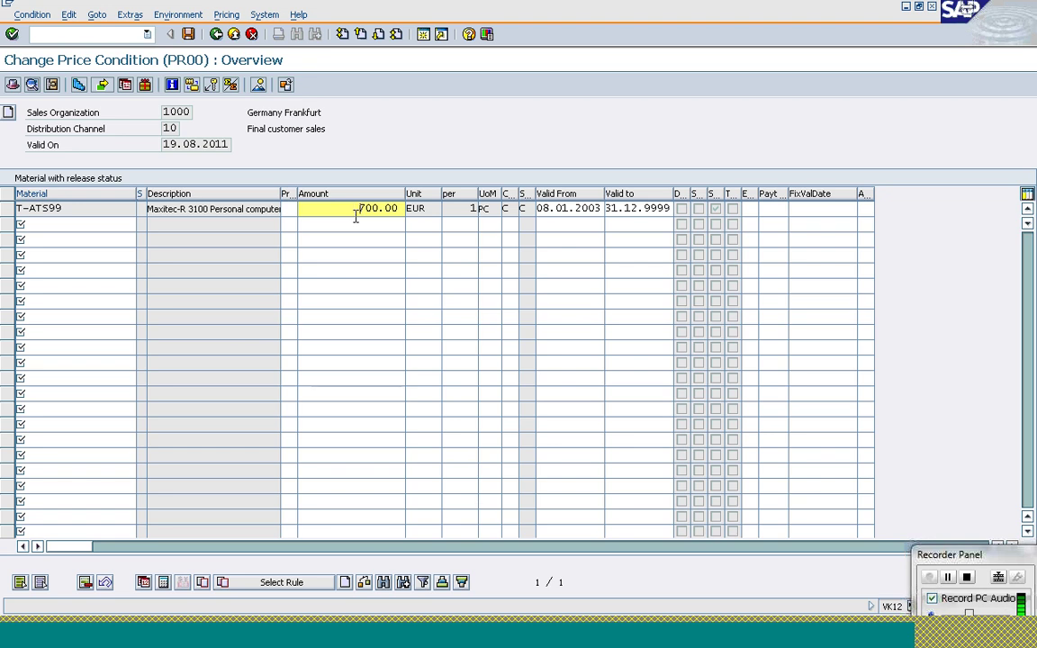
{"action": "type", "text": "6"}
{"action": "key", "text": "Return"}
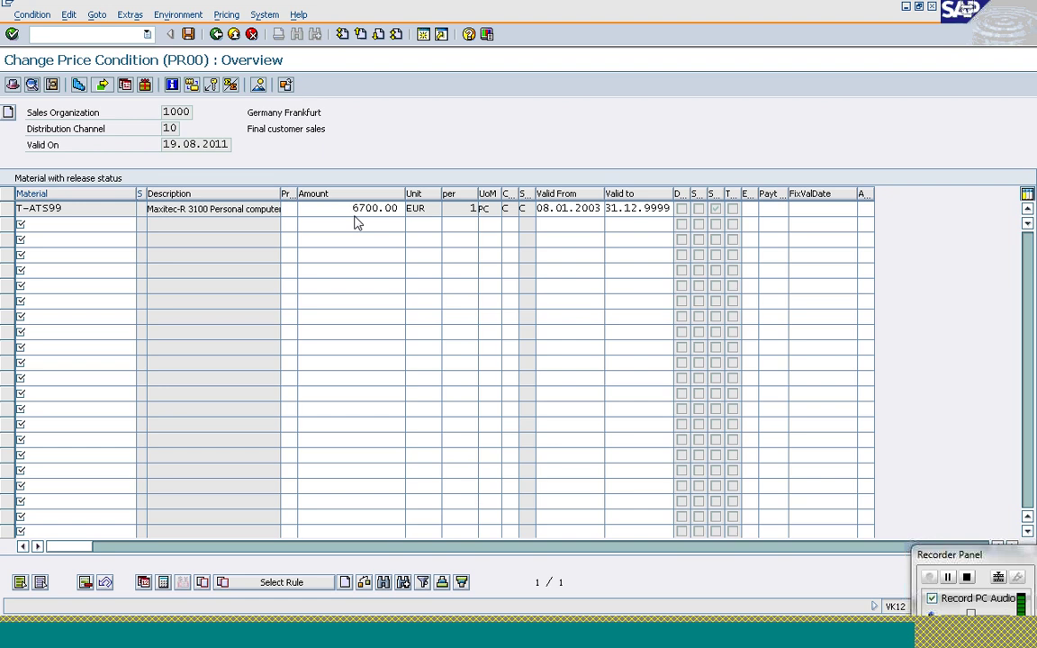
{"action": "left_click", "coordinate": [189, 36]}
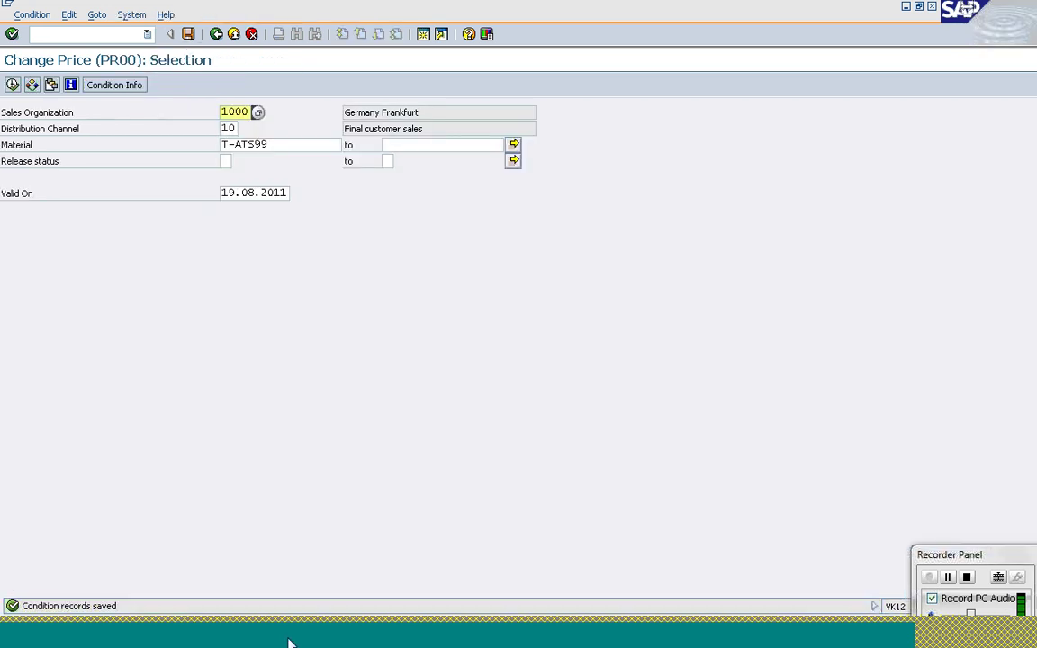
Review the invoice's billing items again, then return to the PR00 price selection session
{"action": "mouse_move", "coordinate": [288, 642]}
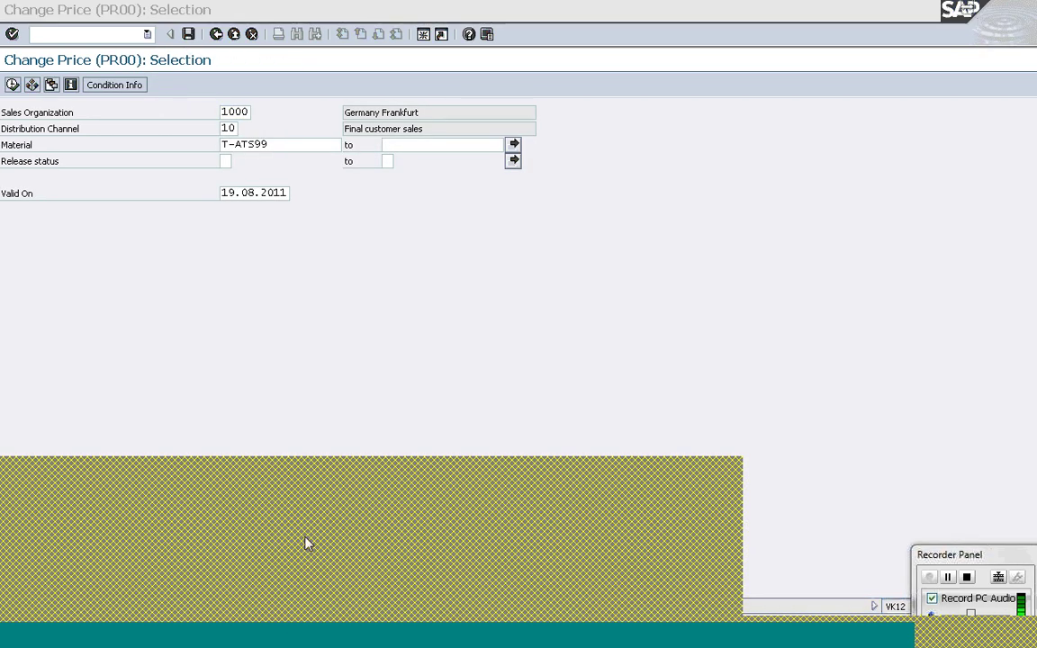
{"action": "left_click", "coordinate": [304, 546]}
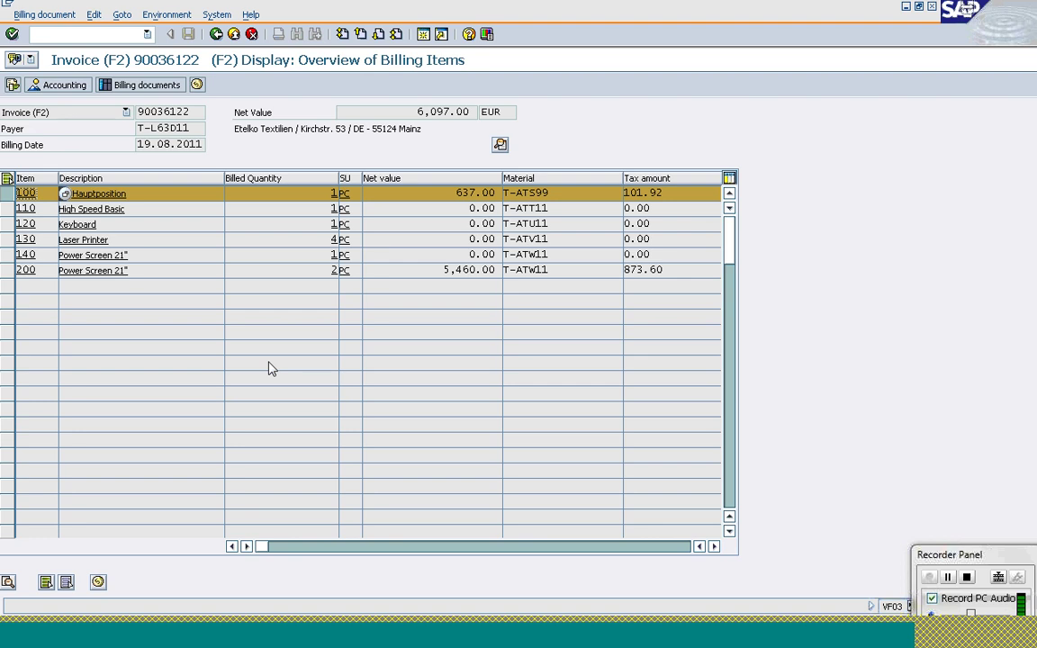
{"action": "left_click", "coordinate": [279, 630]}
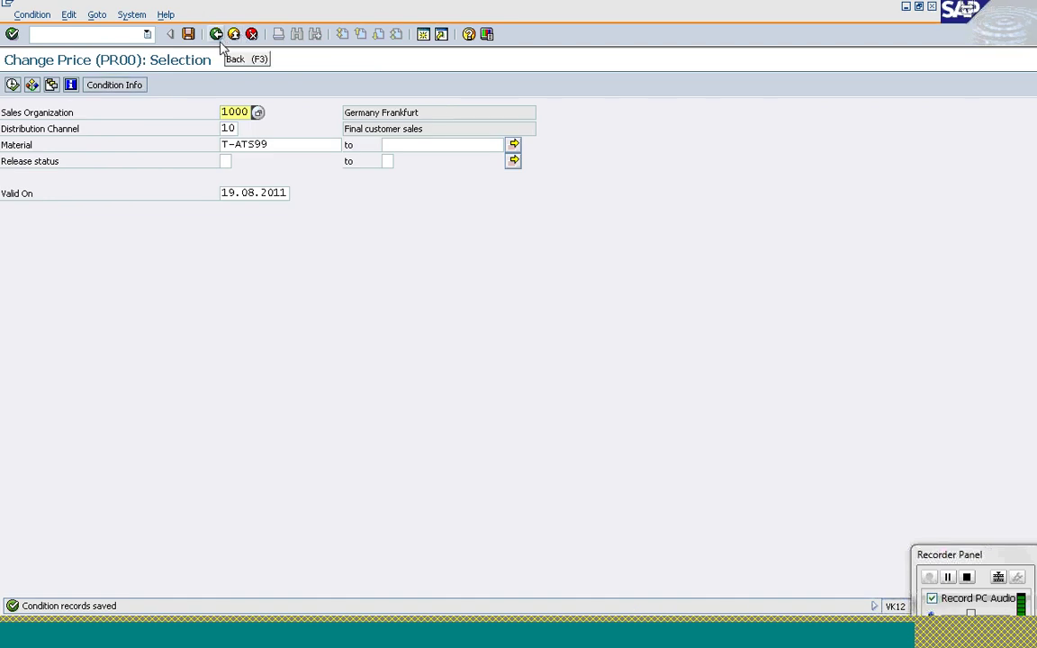
Start transaction MM02 for material T-ATS99 and bring up its view selection
{"action": "left_click_drag", "start_coordinate": [278, 144], "coordinate": [216, 138]}
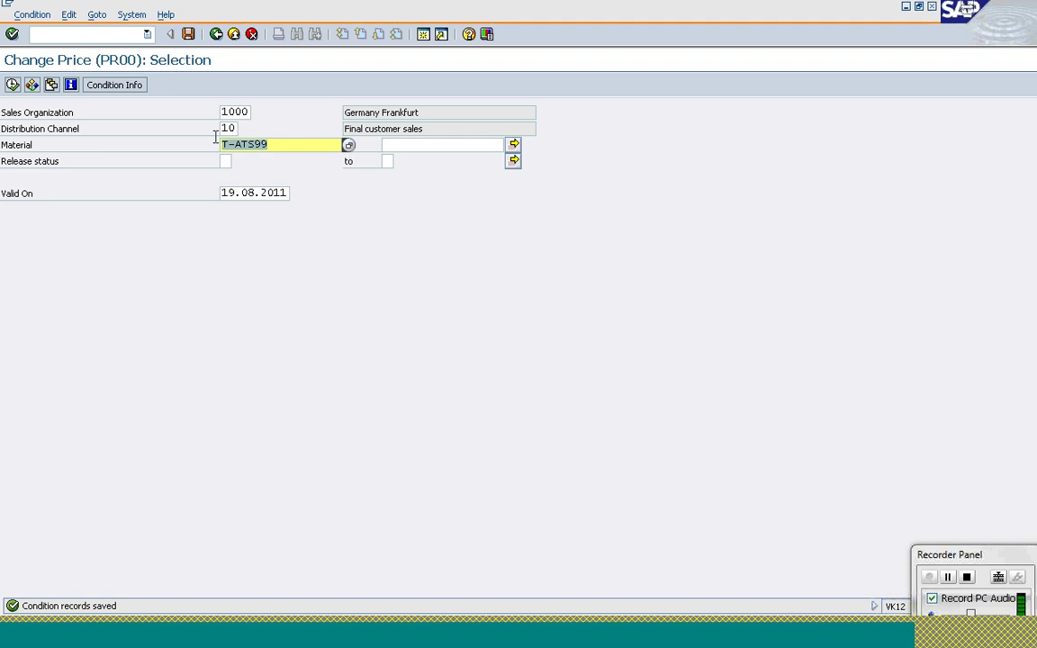
{"action": "left_click", "coordinate": [112, 35]}
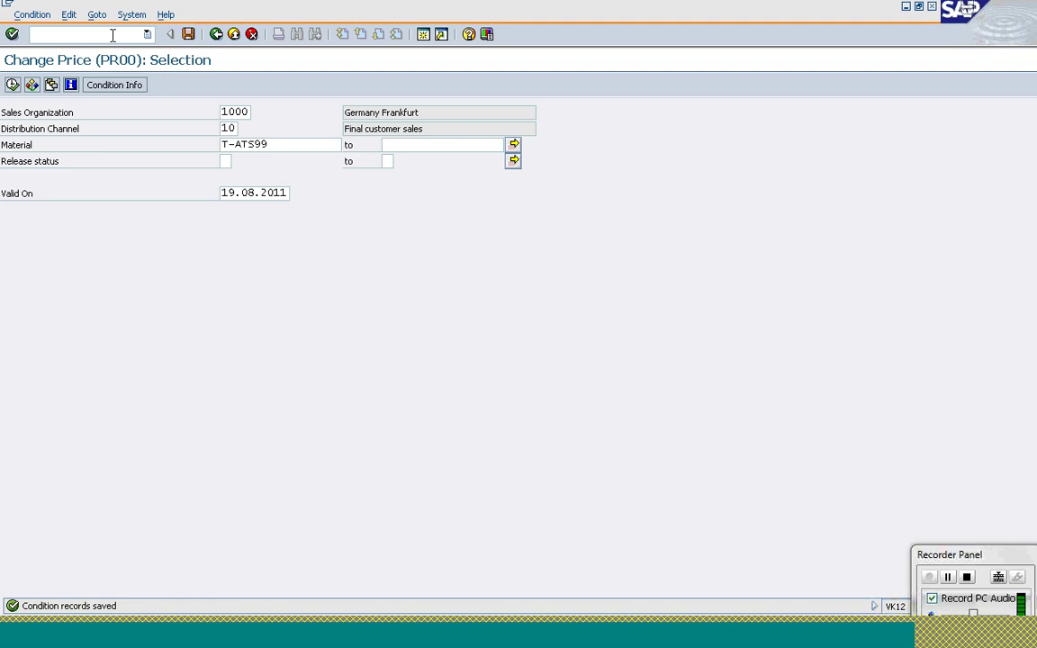
{"action": "type", "text": "/nmm02"}
{"action": "key", "text": "Return"}
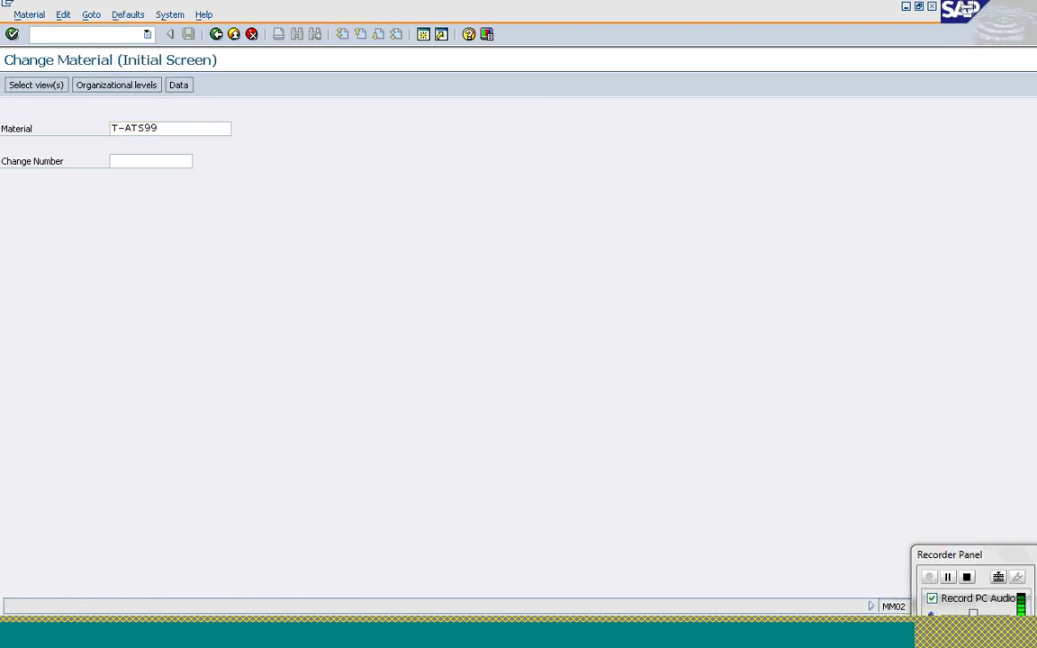
{"action": "key", "text": "Return"}
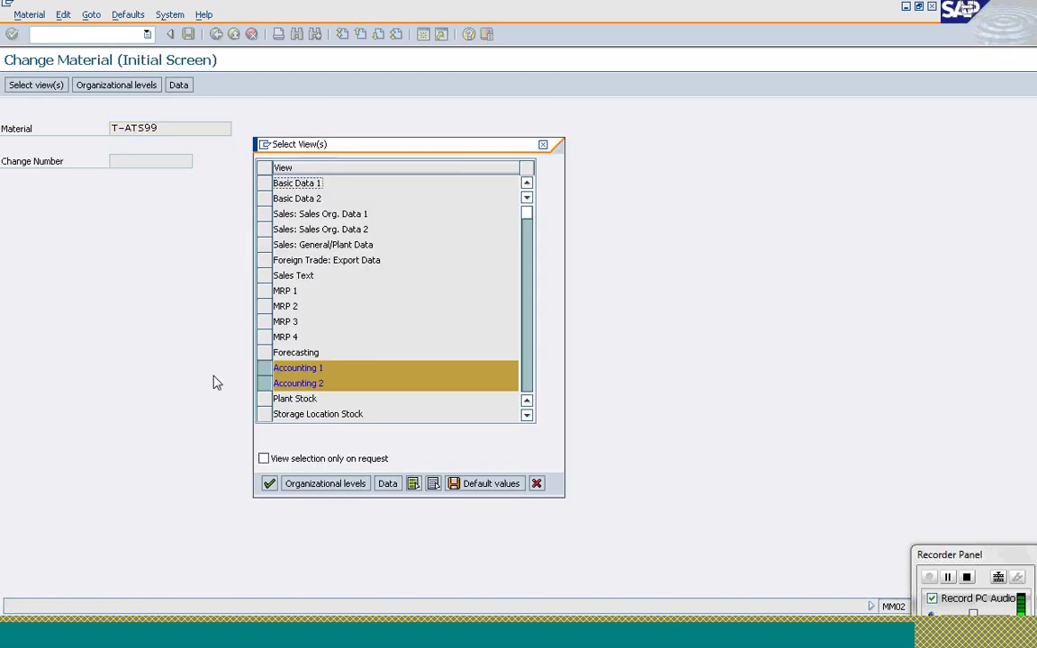
Deselect the preselected accounting views and choose only the Sales: Sales Org. Data 2 view
{"action": "left_click", "coordinate": [263, 384]}
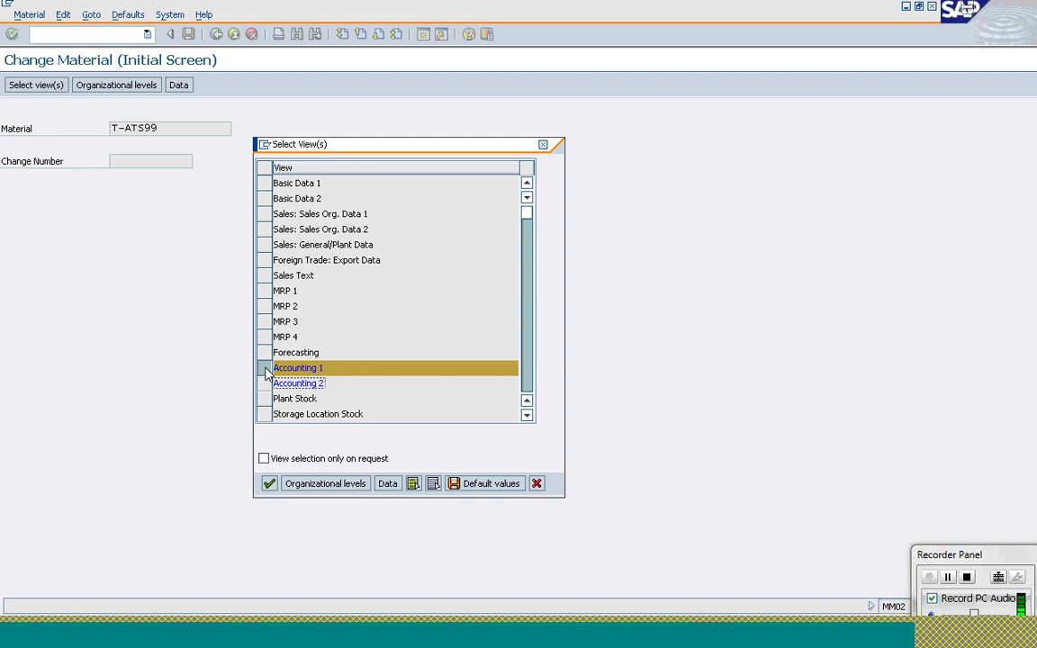
{"action": "left_click", "coordinate": [263, 369]}
{"action": "left_click", "coordinate": [433, 486]}
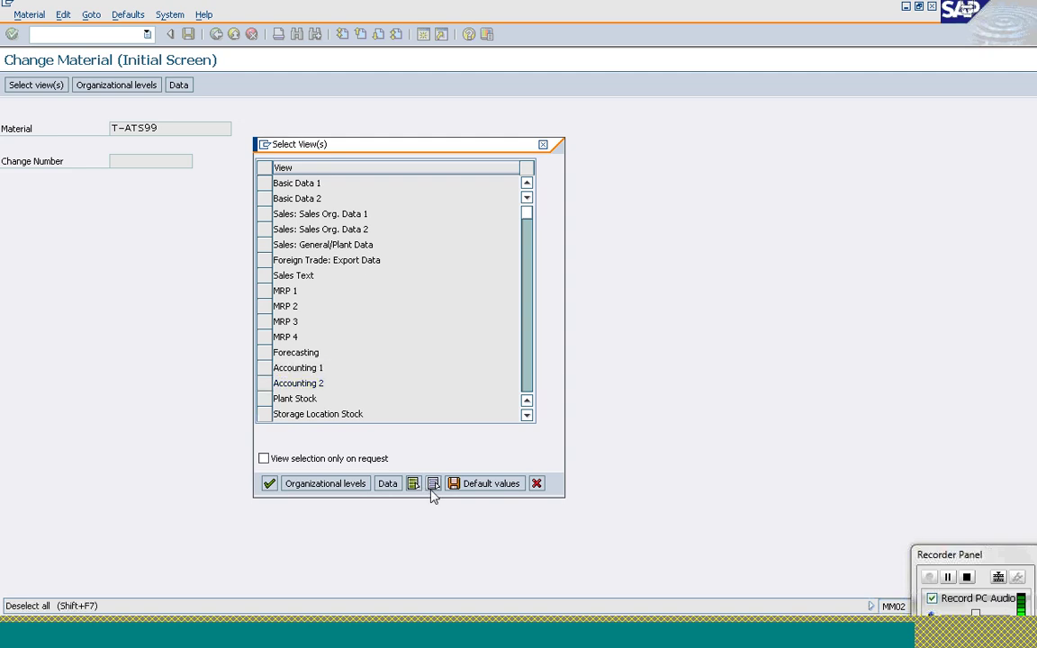
{"action": "left_click", "coordinate": [262, 228]}
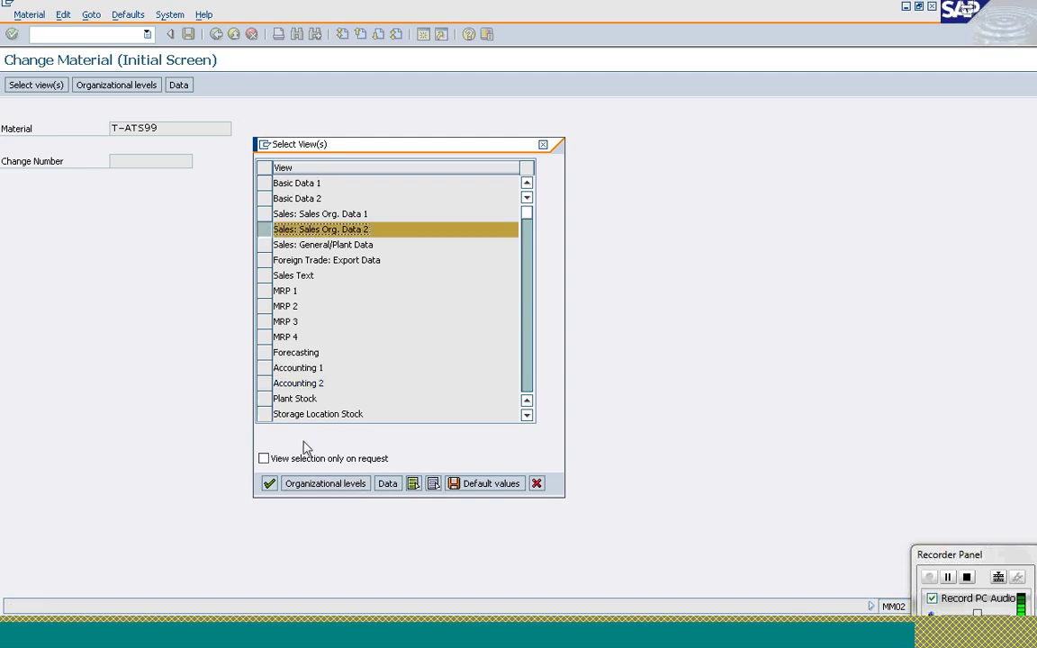
{"action": "left_click", "coordinate": [270, 483]}
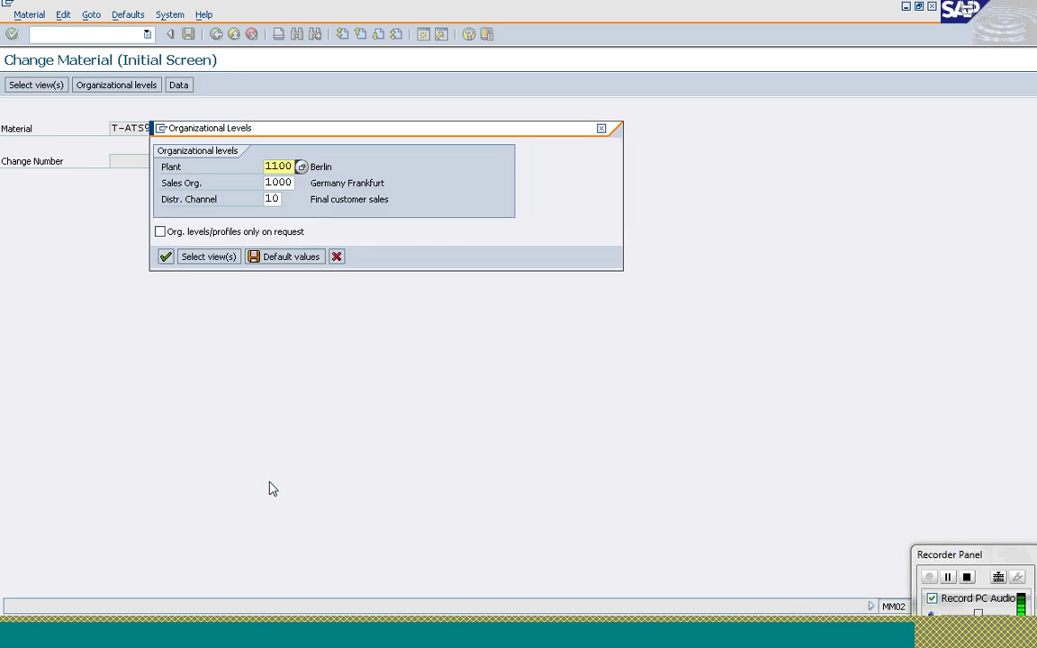
Open the material's sales org. 2 data with plant 1200 and go to the item category group
{"action": "key", "text": "Tab"}
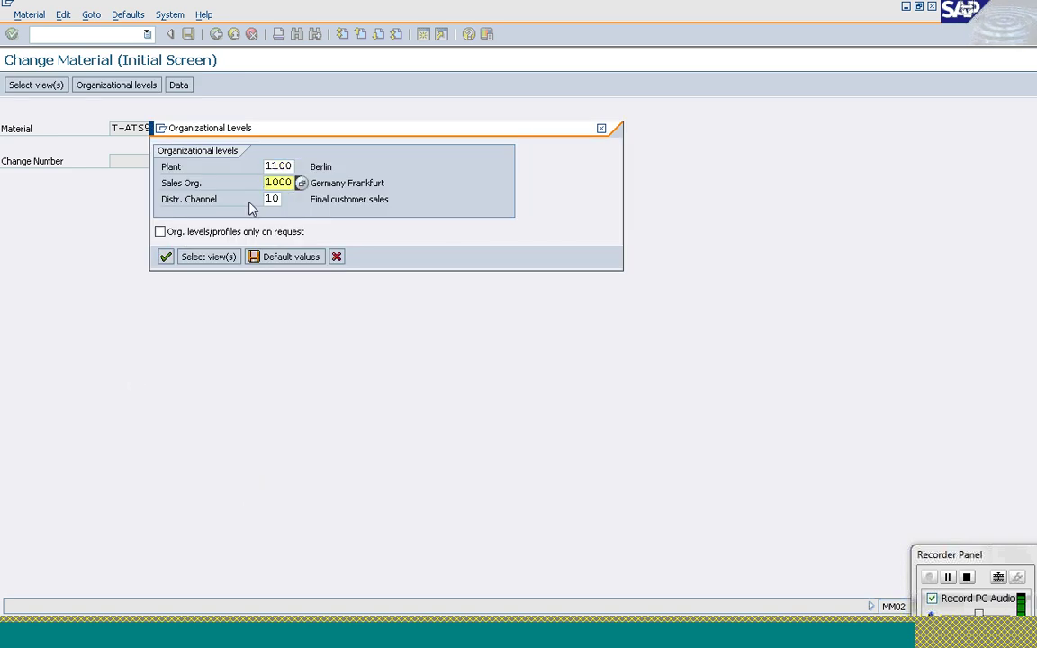
{"action": "key", "text": "shift+Tab"}
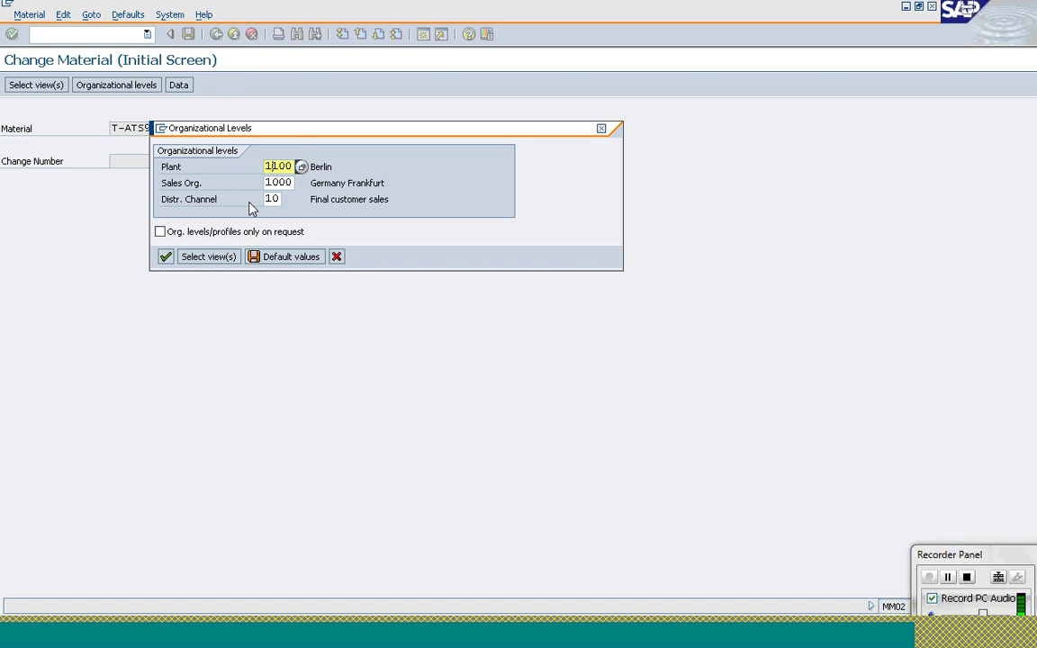
{"action": "type", "text": "2"}
{"action": "key", "text": "Return"}
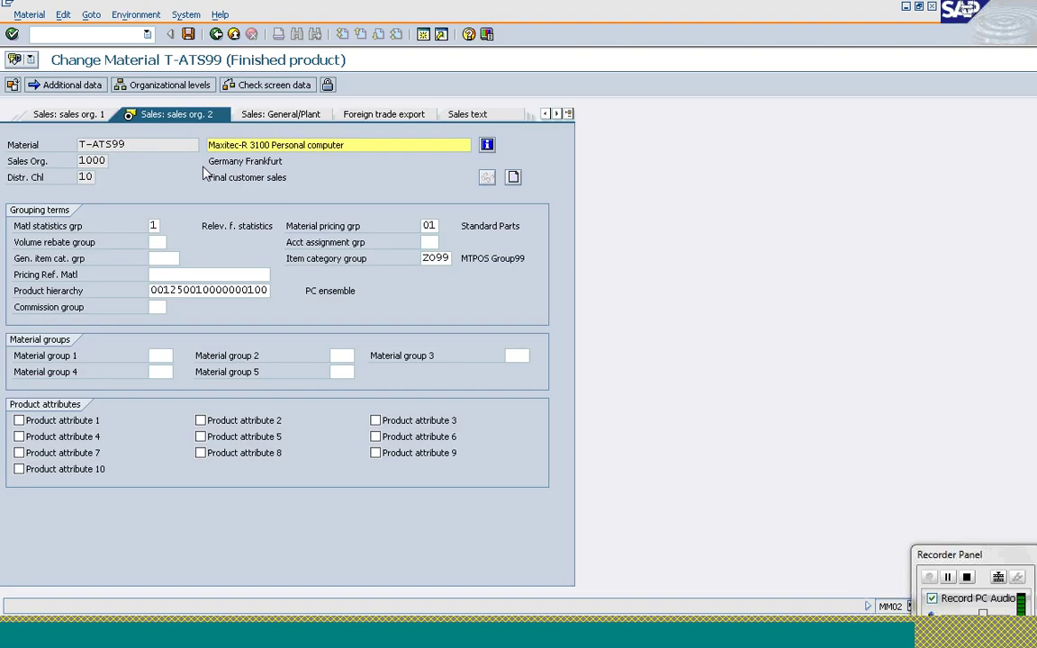
{"action": "left_click", "coordinate": [444, 258]}
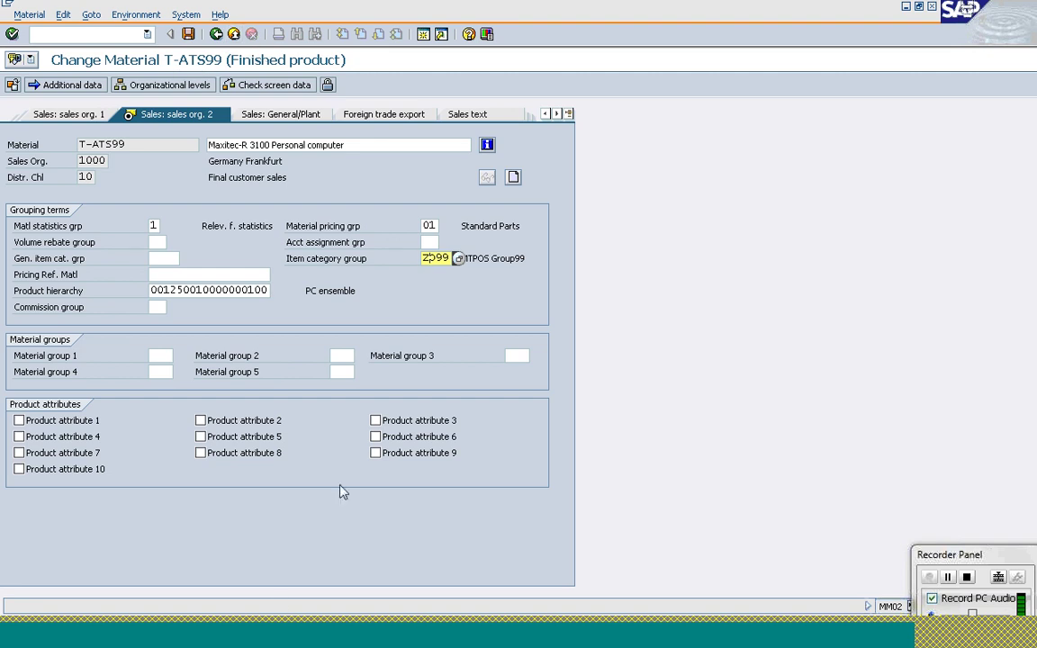
In the IMG session, collapse Basic Functions and expand Sales, Sales Documents and Sales Document Item under Sales and Distribution
{"action": "left_click", "coordinate": [242, 643]}
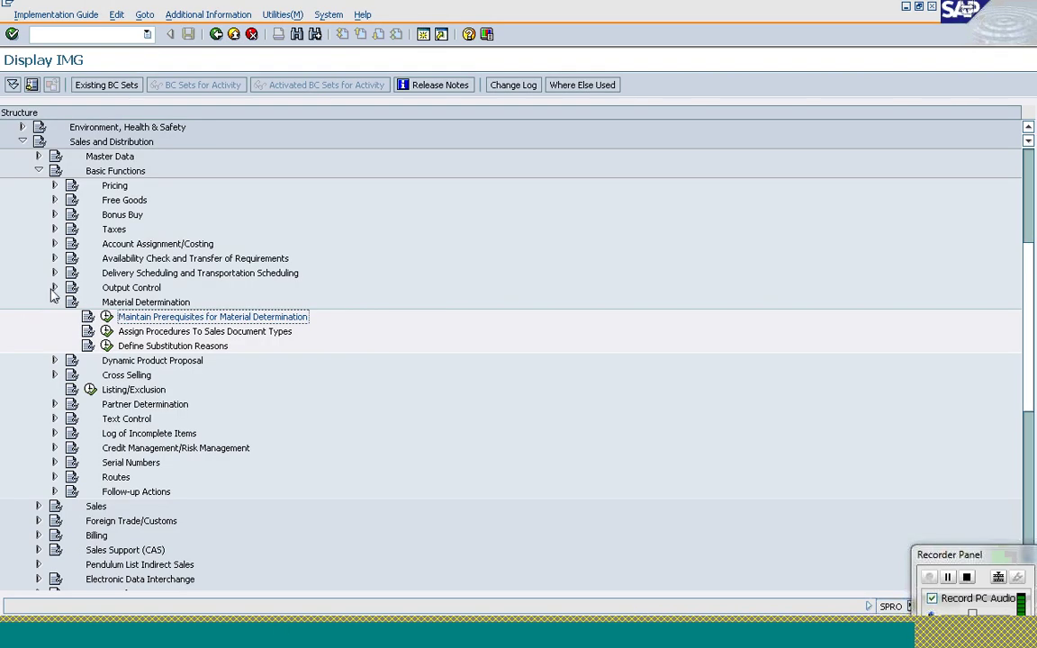
{"action": "left_click", "coordinate": [54, 303]}
{"action": "left_click", "coordinate": [39, 171]}
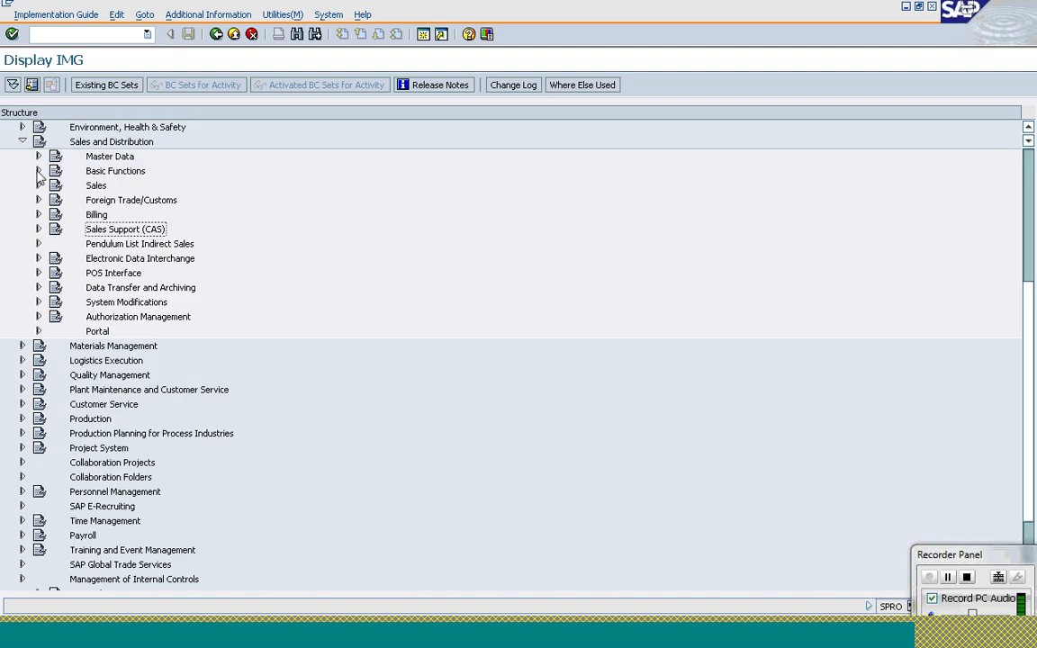
{"action": "left_click", "coordinate": [38, 185]}
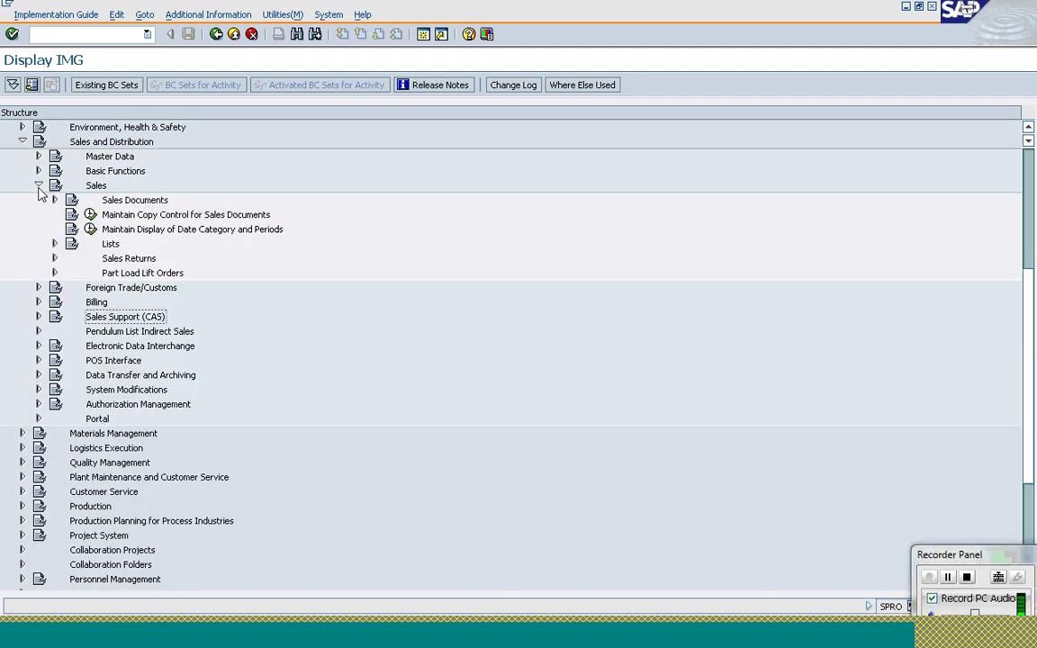
{"action": "left_click", "coordinate": [55, 199]}
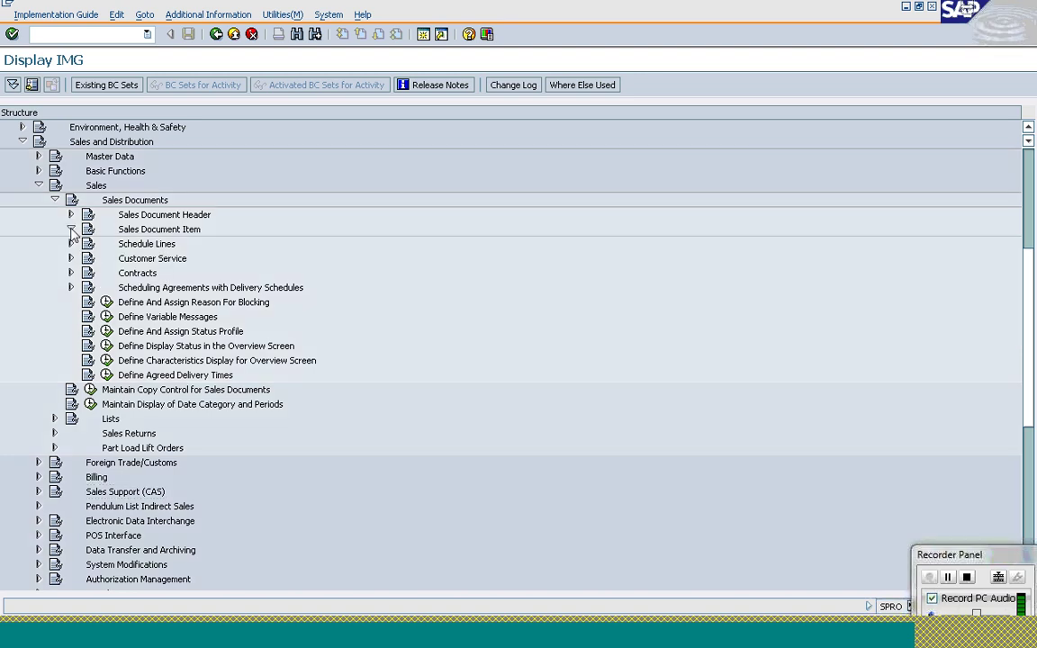
{"action": "left_click", "coordinate": [71, 230]}
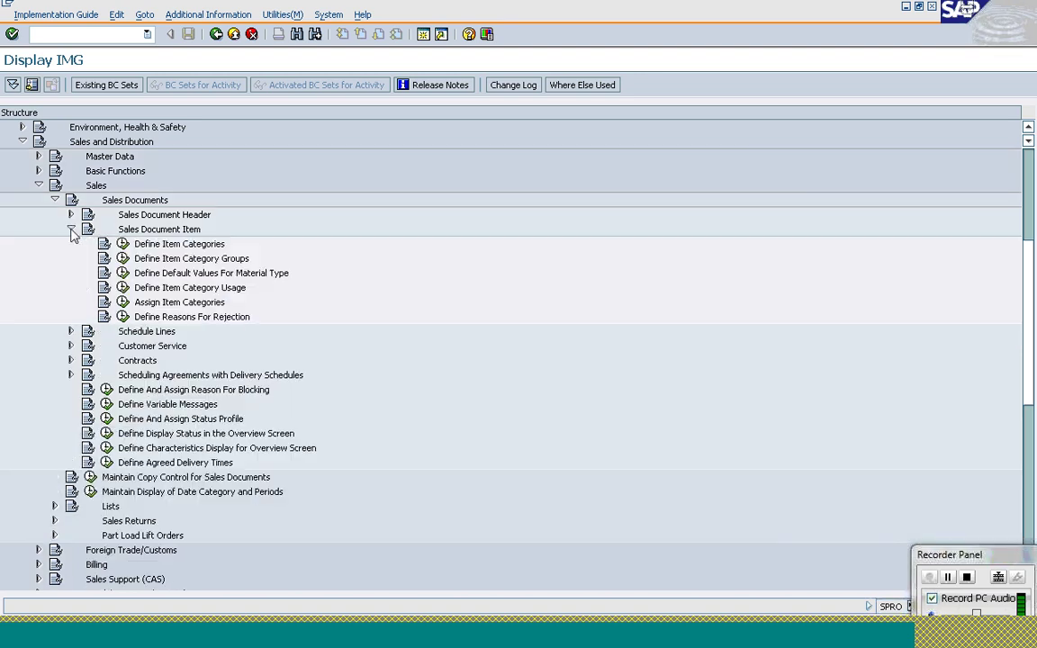
Open the Assign Item Categories activity and go to the entry for sales document type OR and item category group ERLA
{"action": "left_click", "coordinate": [124, 303]}
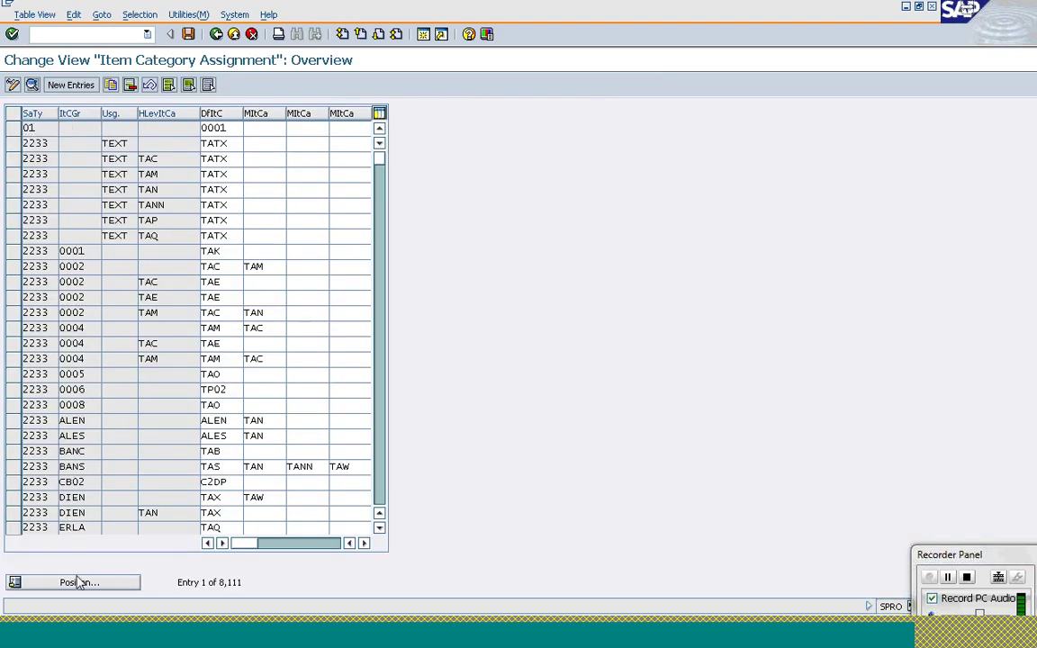
{"action": "left_click", "coordinate": [79, 582]}
{"action": "type", "text": "OR"}
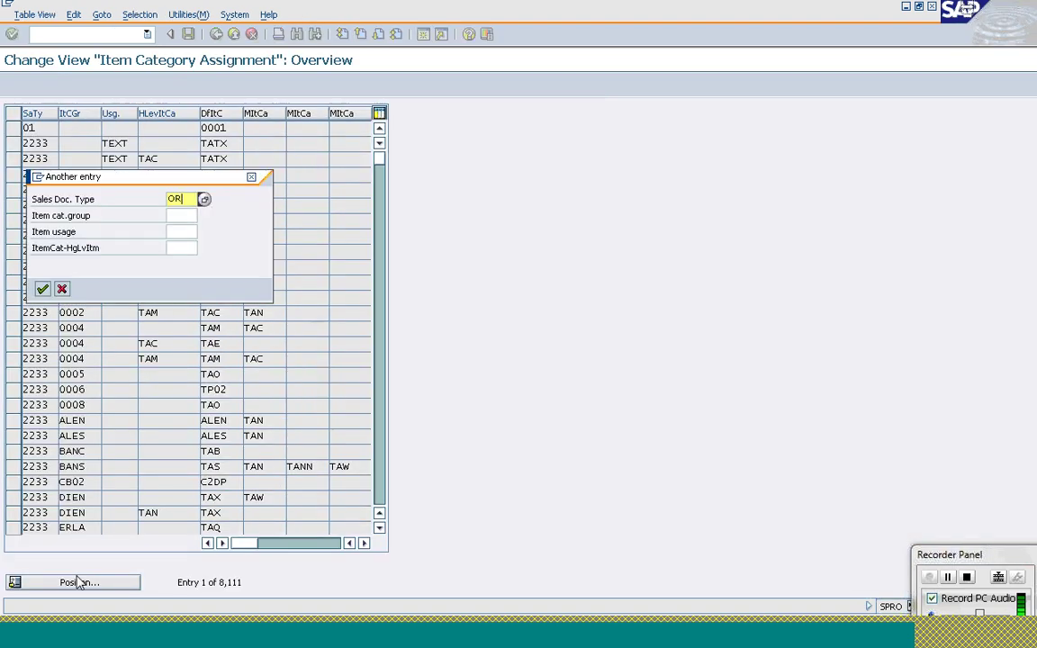
{"action": "key", "text": "Tab"}
{"action": "type", "text": "ERLA"}
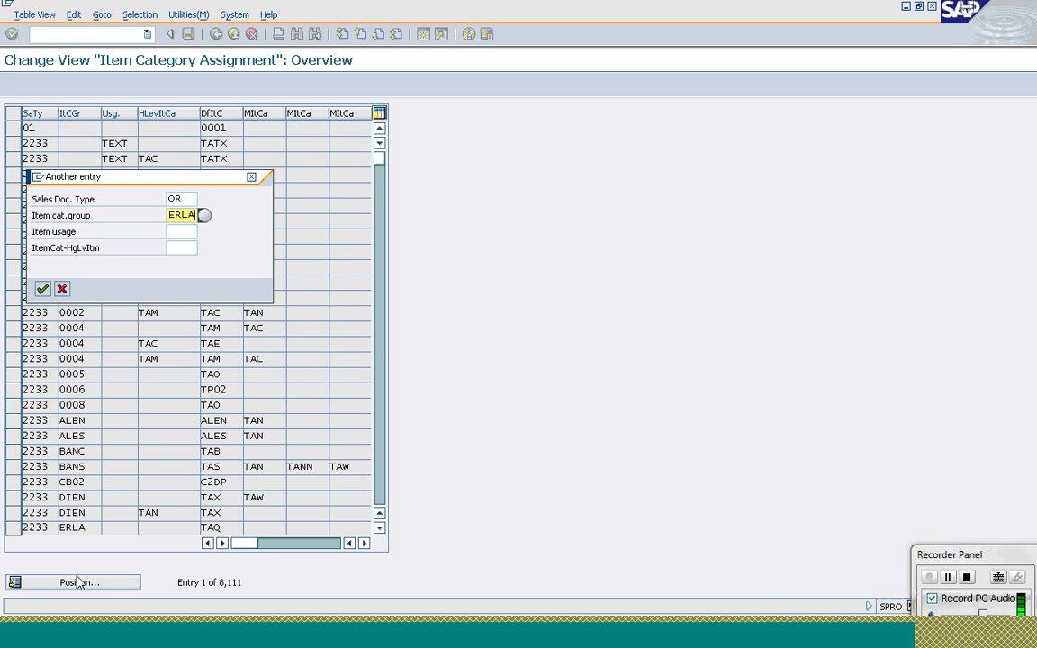
{"action": "key", "text": "Return"}
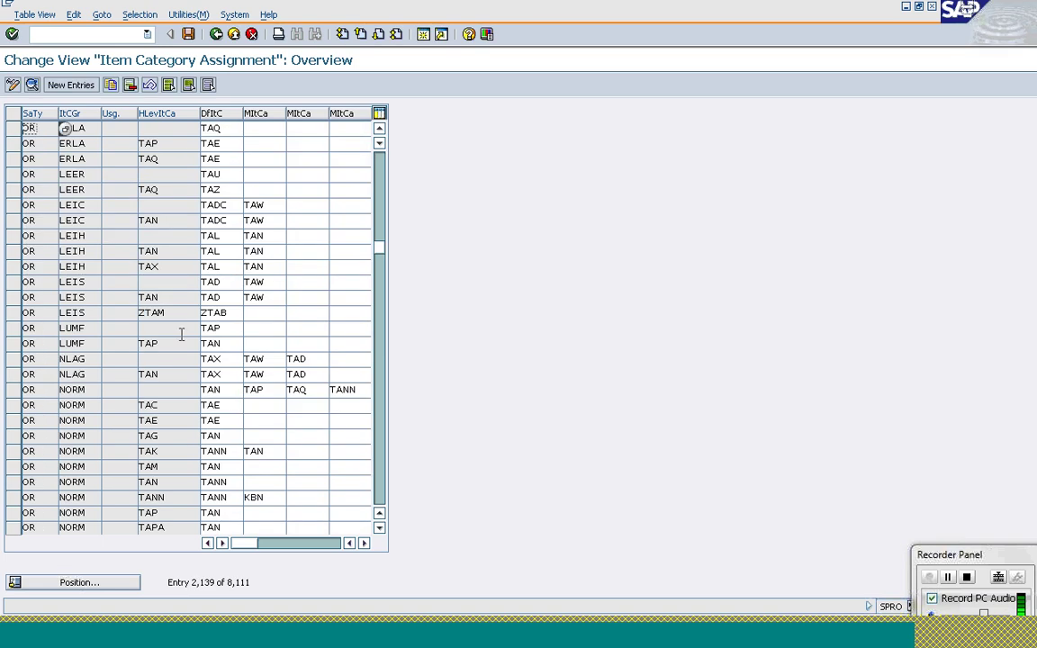
{"action": "left_click", "coordinate": [220, 129]}
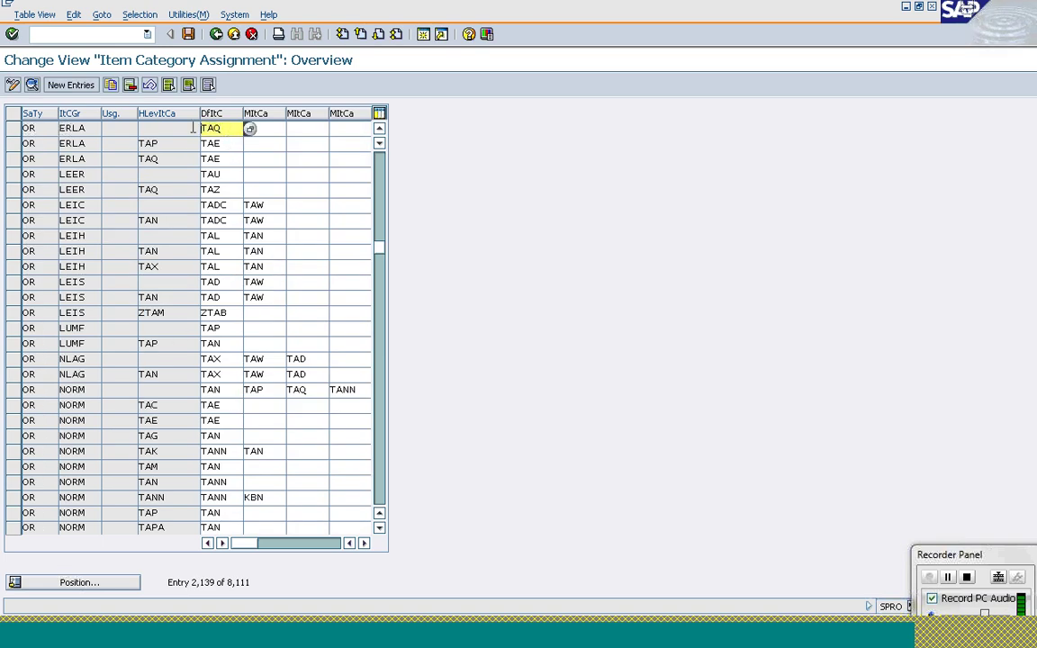
Start transaction VOV7 in an additional session and mark the OR / LUMF row in the item category assignment table
{"action": "left_click", "coordinate": [99, 37]}
{"action": "type", "text": "/"}
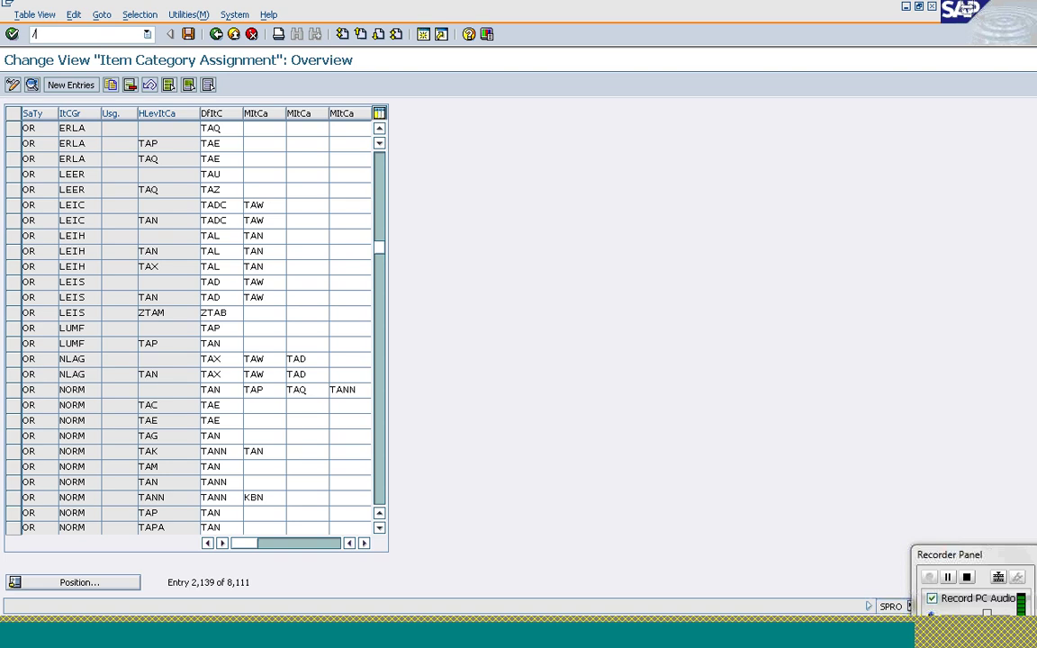
{"action": "type", "text": "ovov7"}
{"action": "key", "text": "Return"}
{"action": "left_click", "coordinate": [13, 330]}
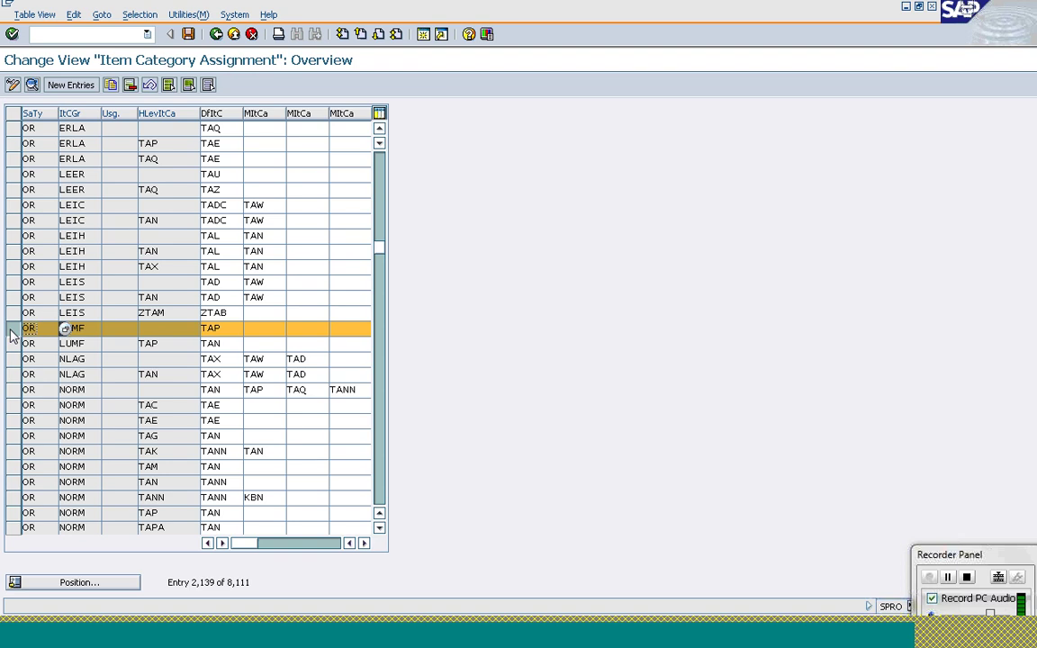
{"action": "double_click", "coordinate": [32, 111]}
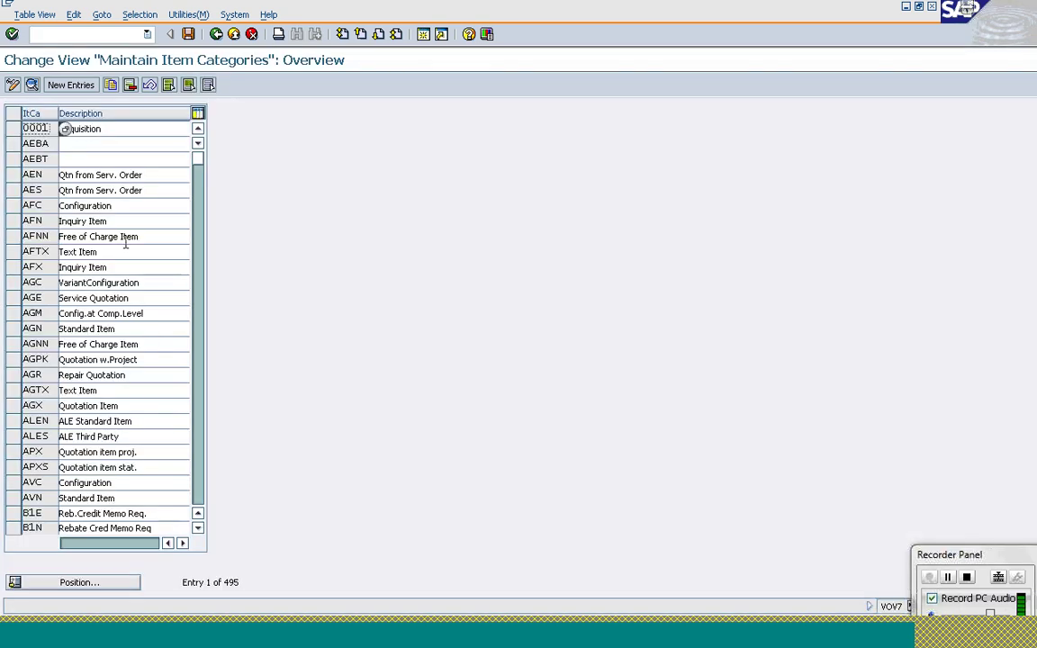
Locate item category TAQ in the item category overview and open its details
{"action": "left_click", "coordinate": [123, 585]}
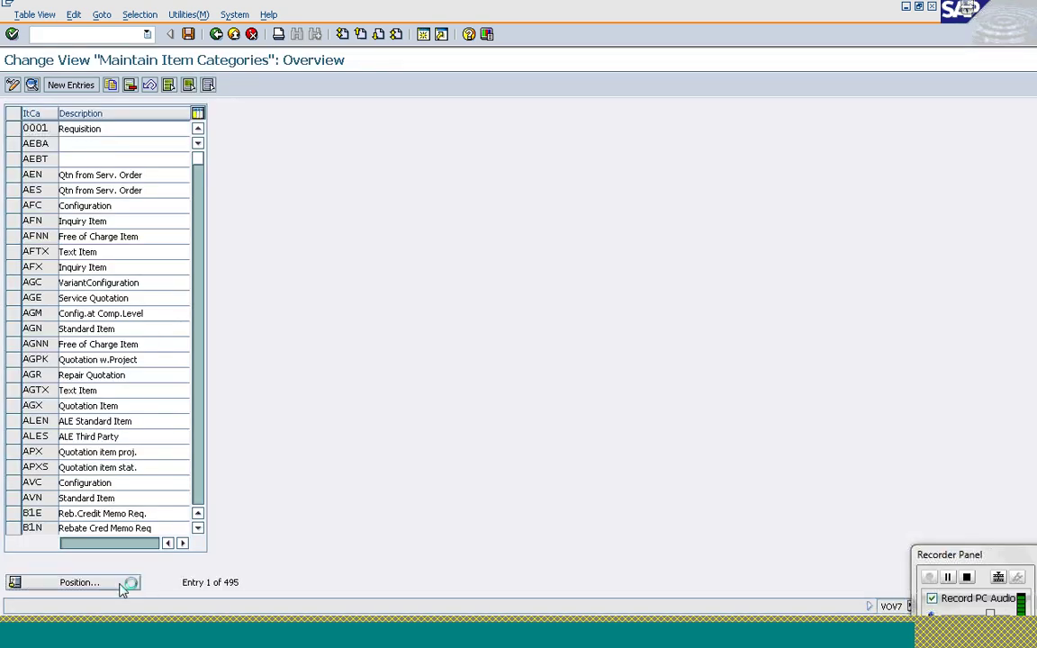
{"action": "type", "text": "TAQ"}
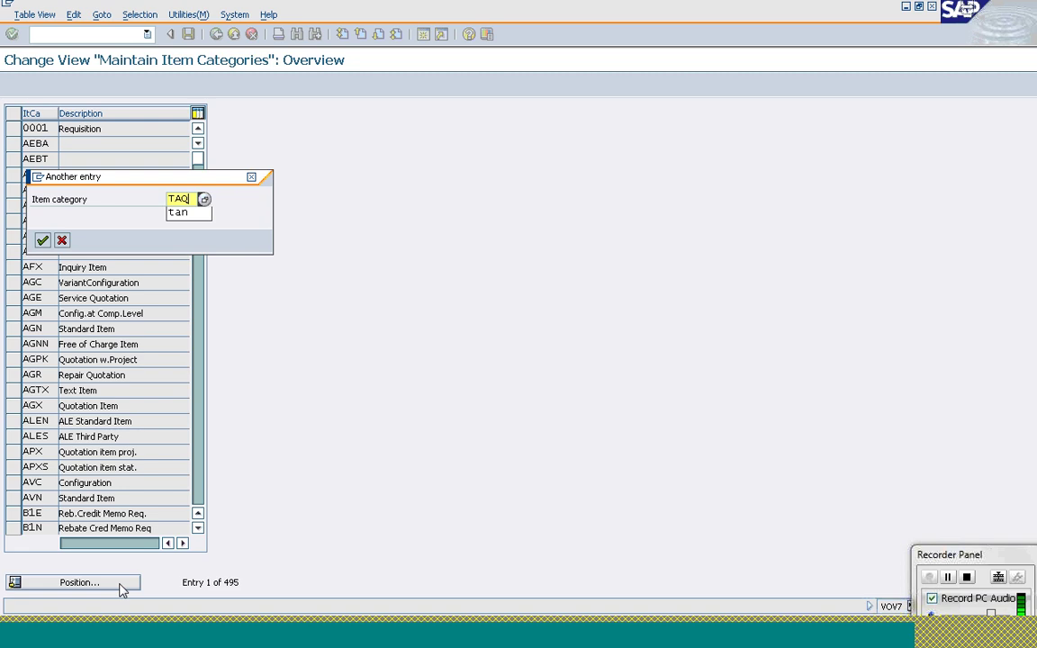
{"action": "key", "text": "Return"}
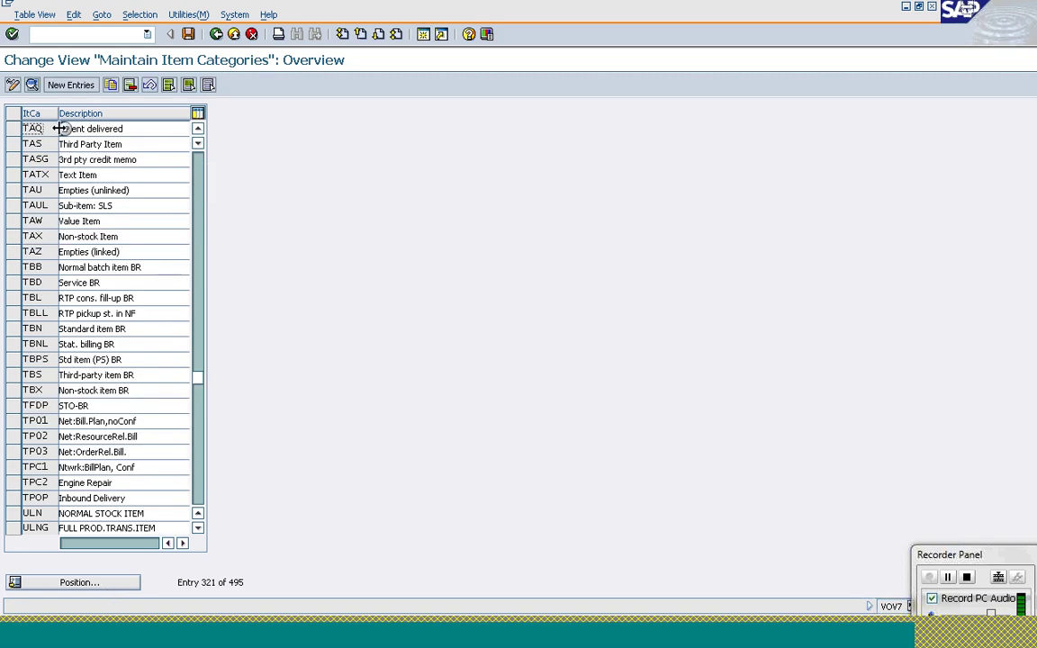
{"action": "double_click", "coordinate": [42, 128]}
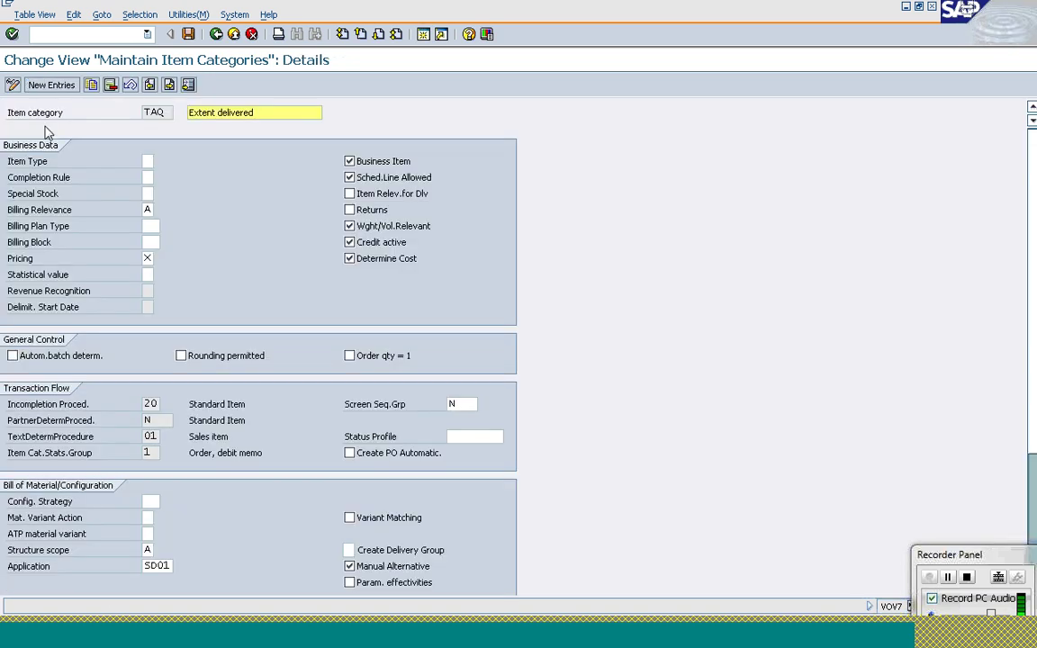
Review the possible values for TAQ's pricing setting, close the list without a choice, and return to the item category overview
{"action": "left_click", "coordinate": [147, 258]}
{"action": "type", "text": "X"}
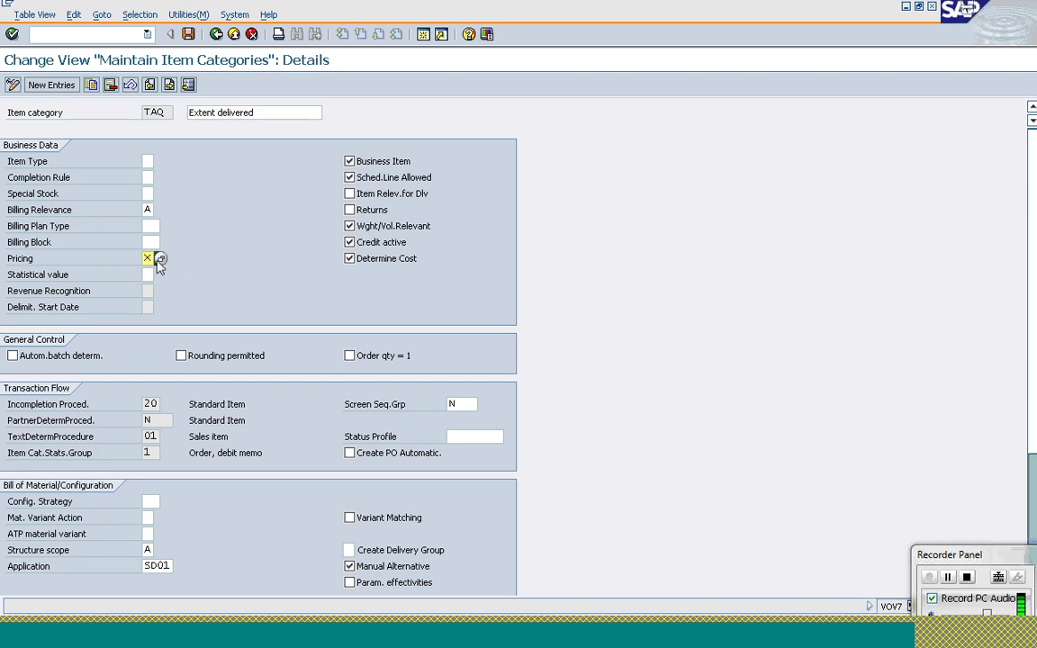
{"action": "left_click", "coordinate": [161, 259]}
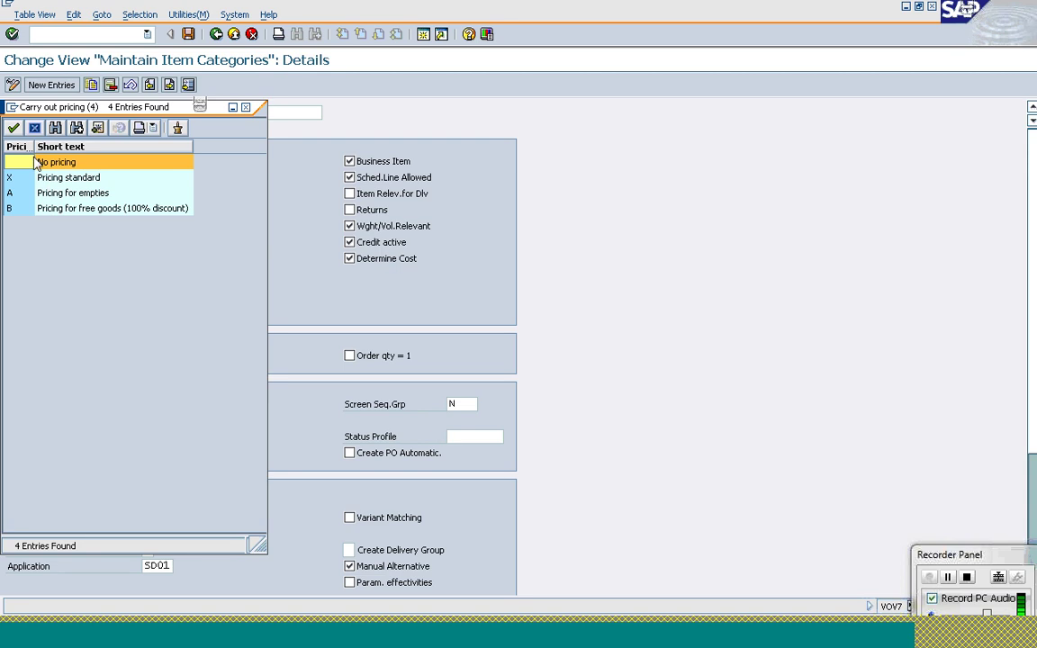
{"action": "left_click", "coordinate": [35, 128]}
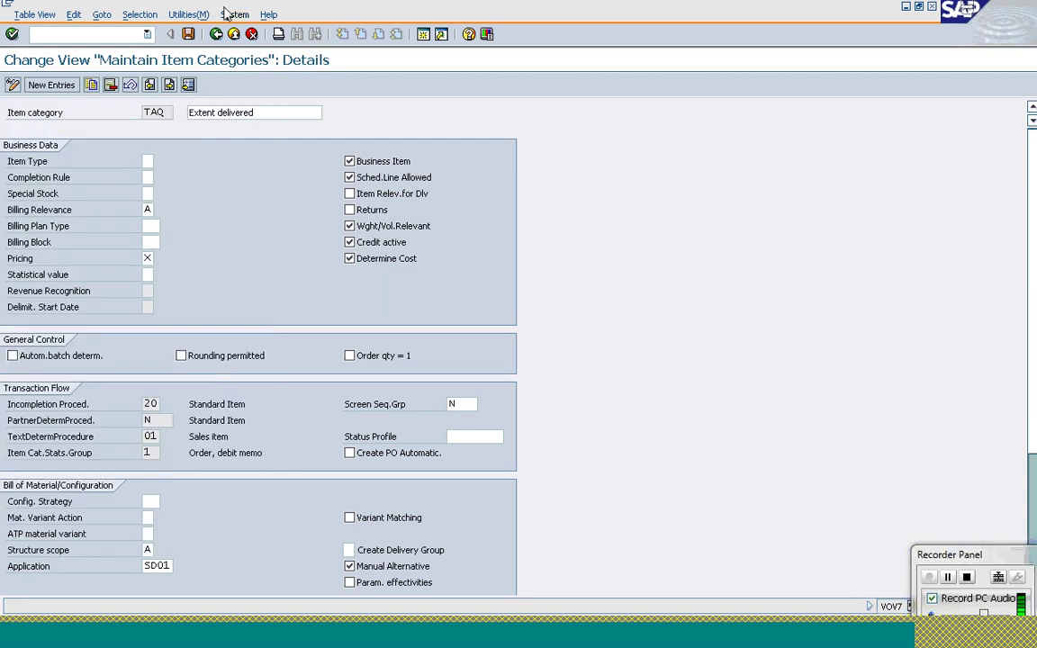
{"action": "left_click", "coordinate": [216, 33]}
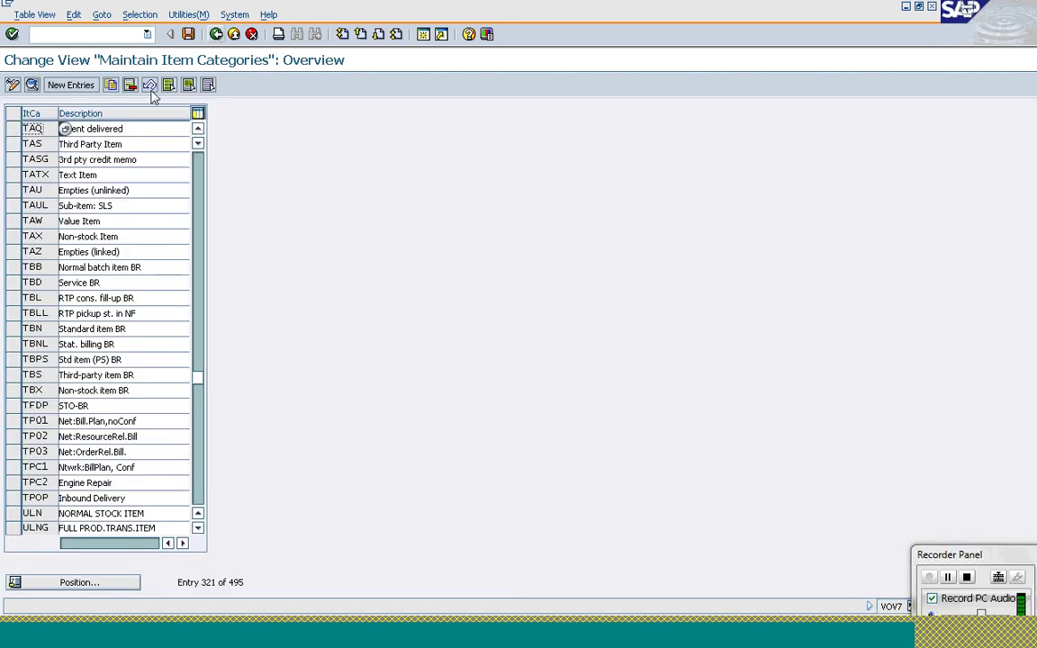
Switch back to the item category assignment session and check the default item category of the OR / LUMF row
{"action": "left_click", "coordinate": [269, 634]}
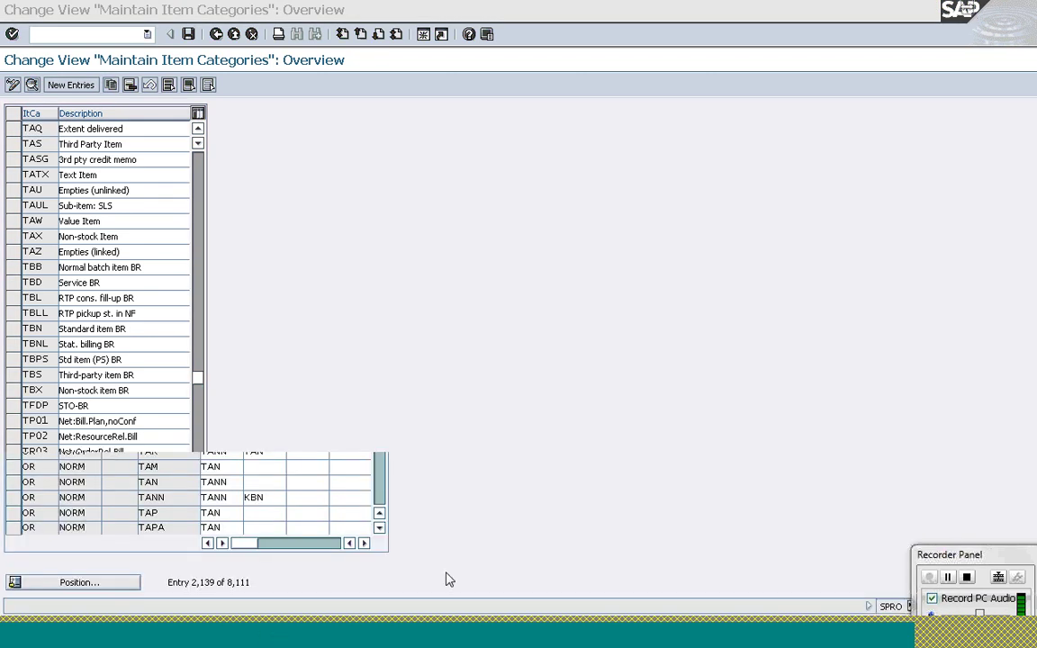
{"action": "left_click", "coordinate": [237, 329]}
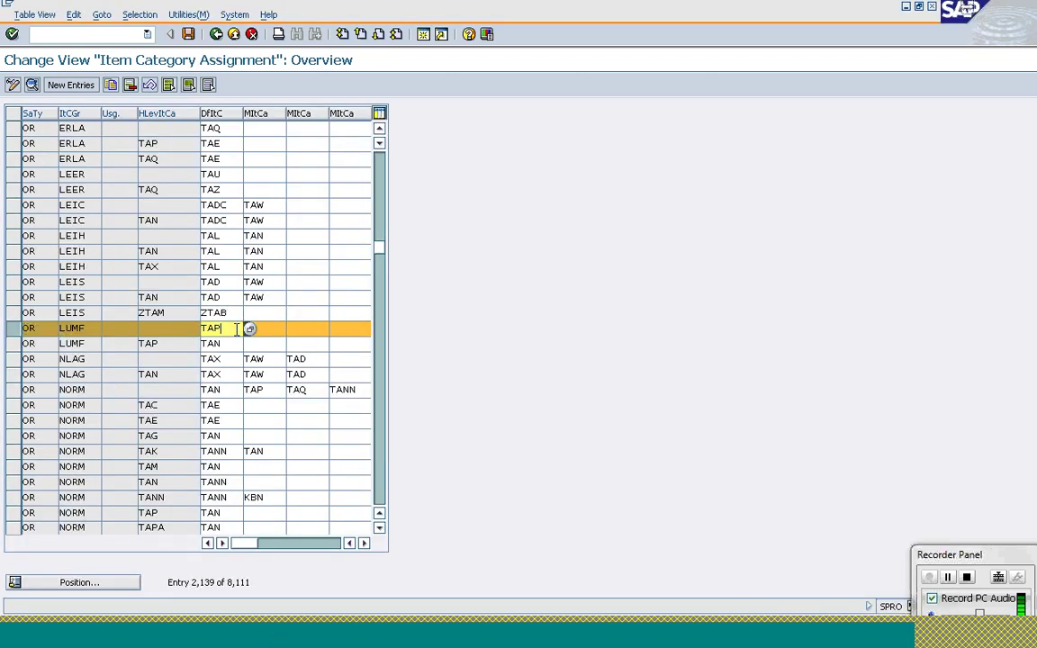
{"action": "left_click", "coordinate": [267, 331]}
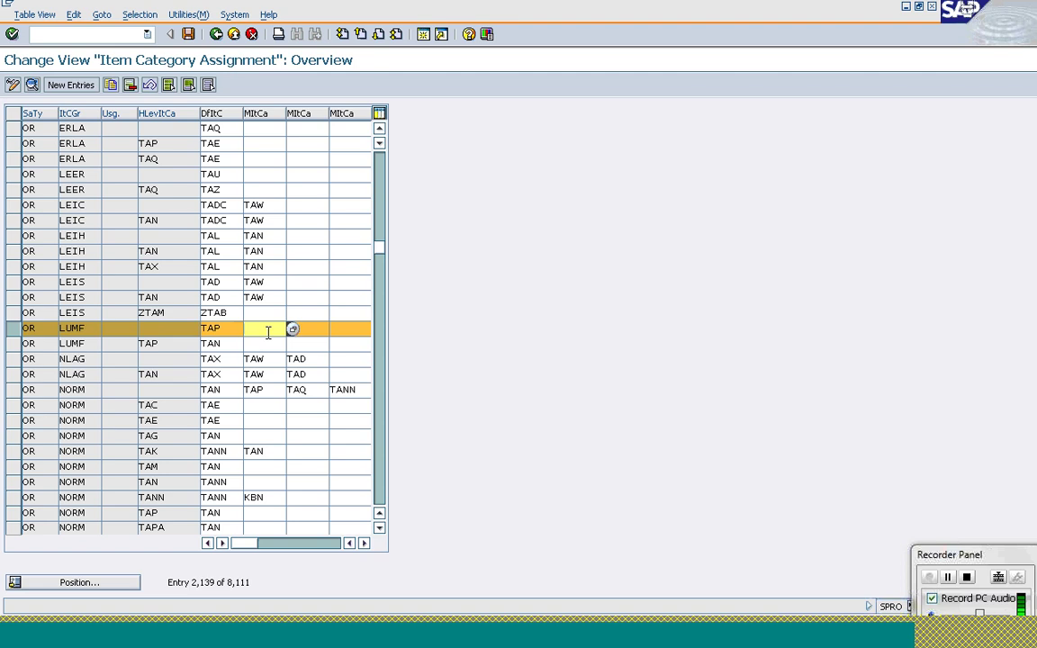
{"action": "left_click", "coordinate": [229, 330]}
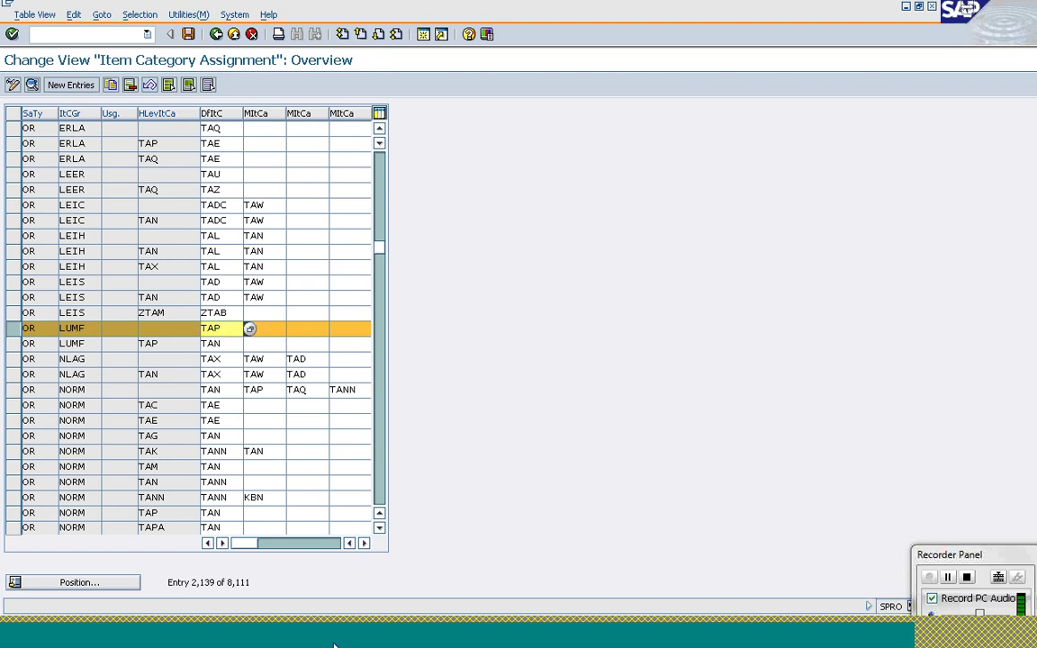
Return to the VOV7 session, open the details of item category TAP and inspect its pricing setting
{"action": "mouse_move", "coordinate": [287, 629]}
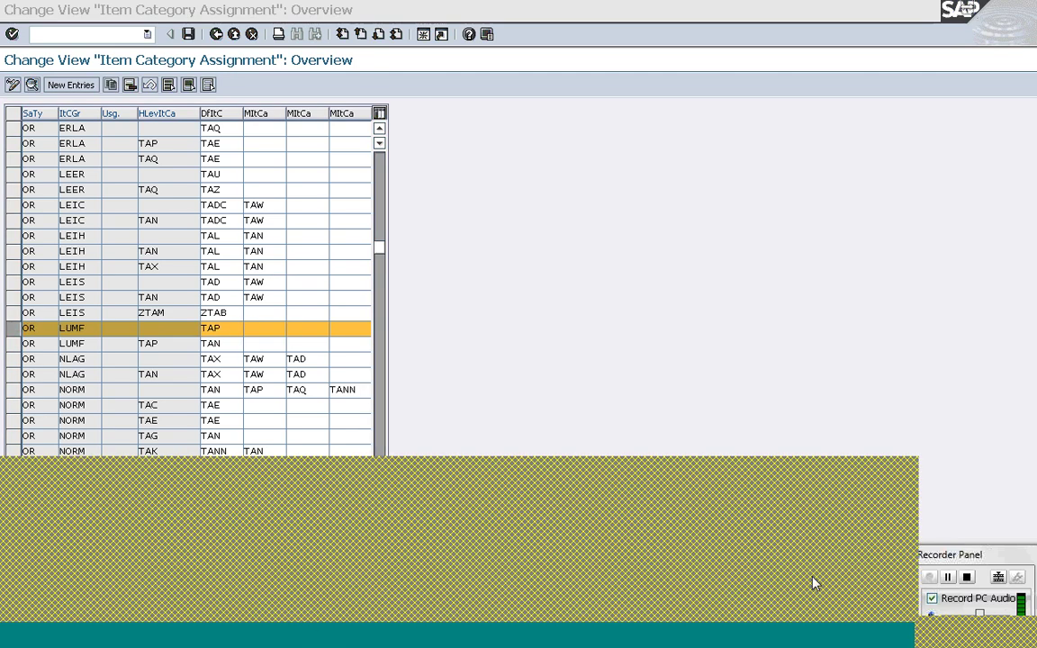
{"action": "left_click", "coordinate": [721, 514]}
{"action": "left_click", "coordinate": [199, 167]}
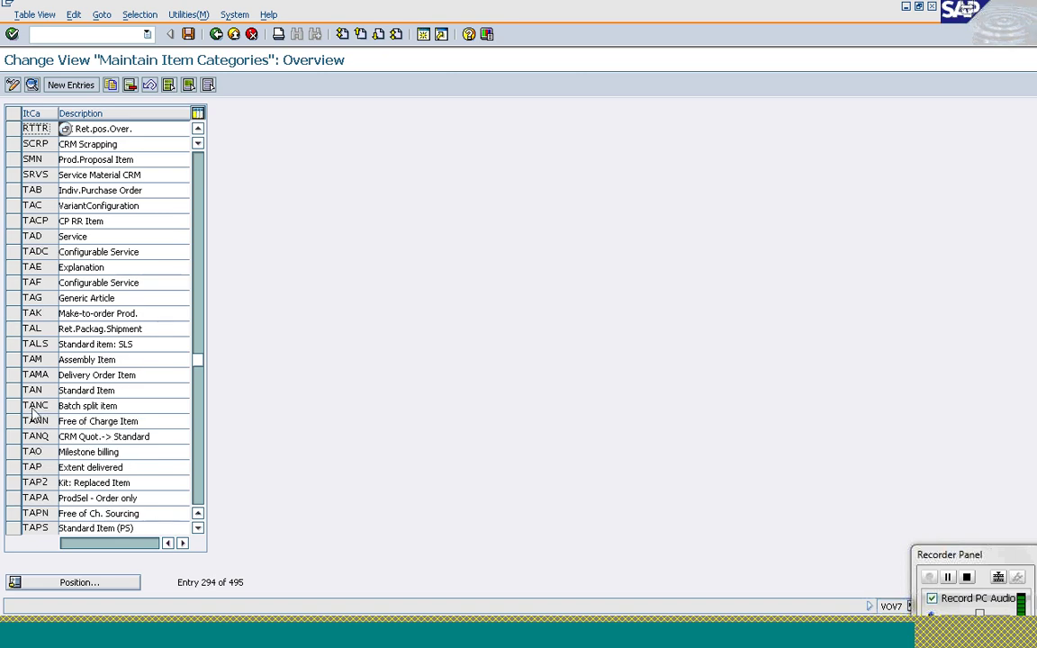
{"action": "left_click", "coordinate": [188, 85]}
{"action": "double_click", "coordinate": [36, 468]}
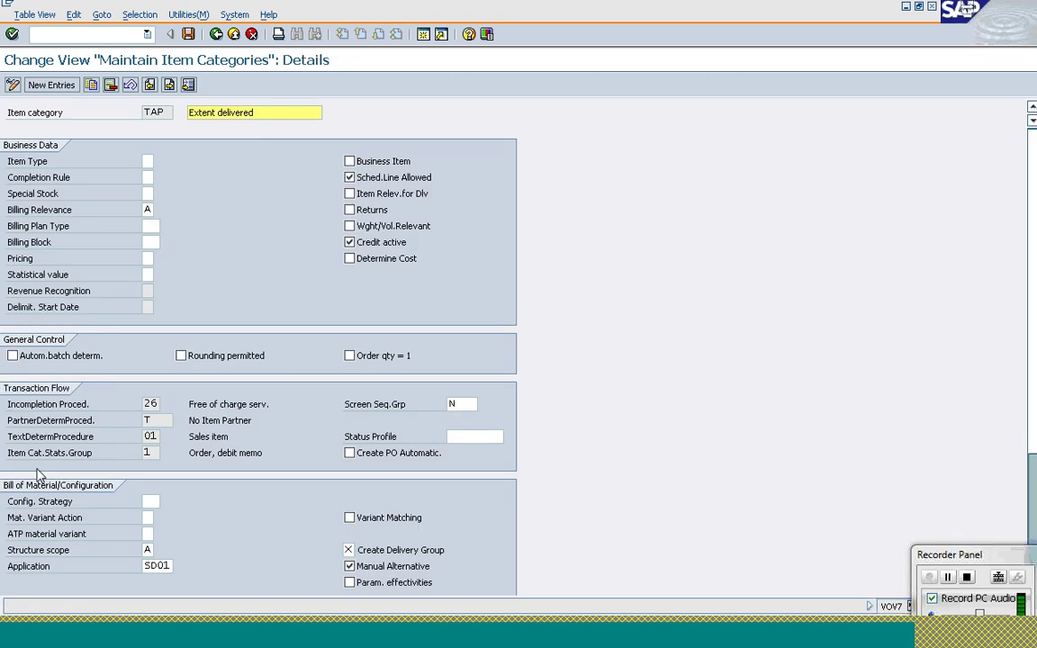
{"action": "left_click", "coordinate": [149, 259]}
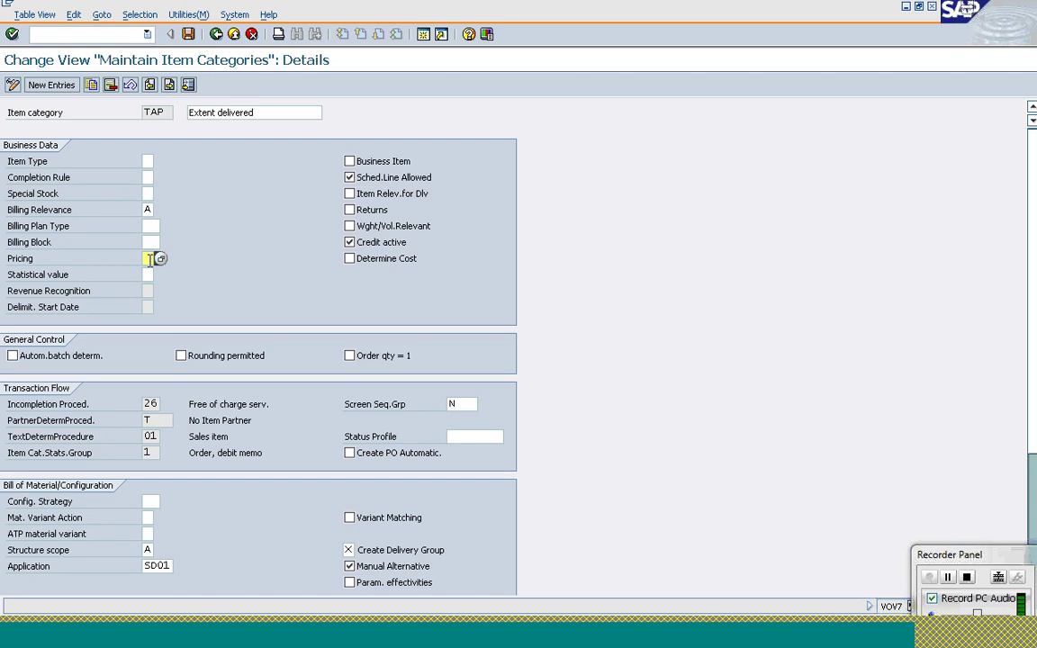
In the MM02 session, set the item category group of material T-ATS99 to ERLA
{"action": "left_click", "coordinate": [287, 629]}
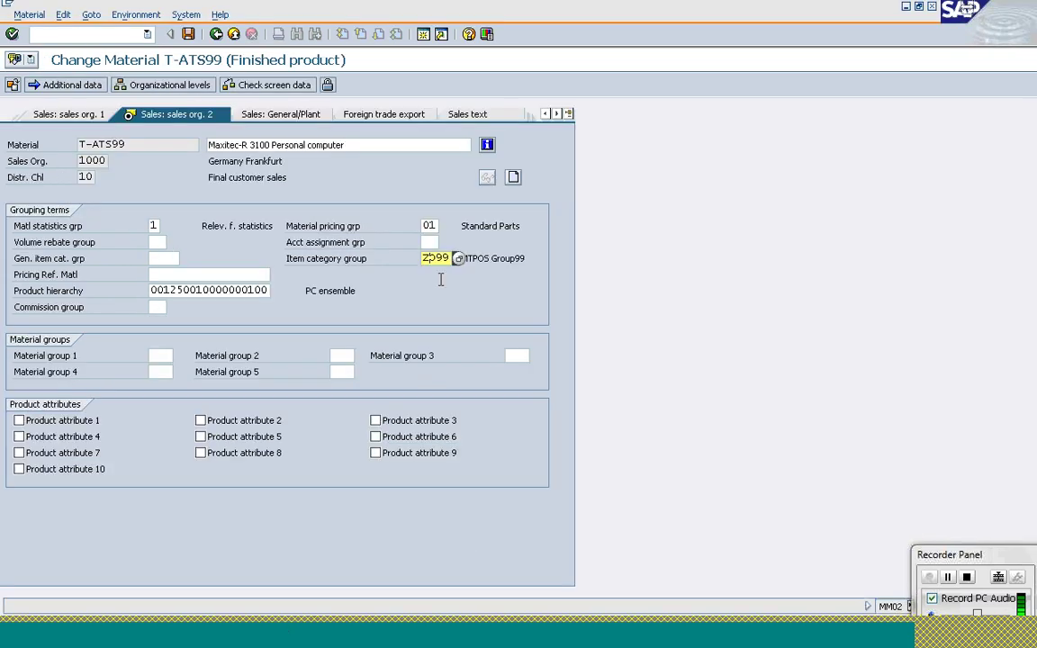
{"action": "key", "text": "Delete"}
{"action": "key", "text": "Delete"}
{"action": "key", "text": "Delete"}
{"action": "key", "text": "Delete"}
{"action": "type", "text": "ER"}
{"action": "left_click", "coordinate": [442, 273]}
{"action": "key", "text": "BackSpace"}
{"action": "key", "text": "BackSpace"}
{"action": "key", "text": "BackSpace"}
{"action": "key", "text": "BackSpace"}
{"action": "type", "text": "9Z099"}
{"action": "key", "text": "shift+End"}
{"action": "type", "text": "ERLA"}
{"action": "key", "text": "Return"}
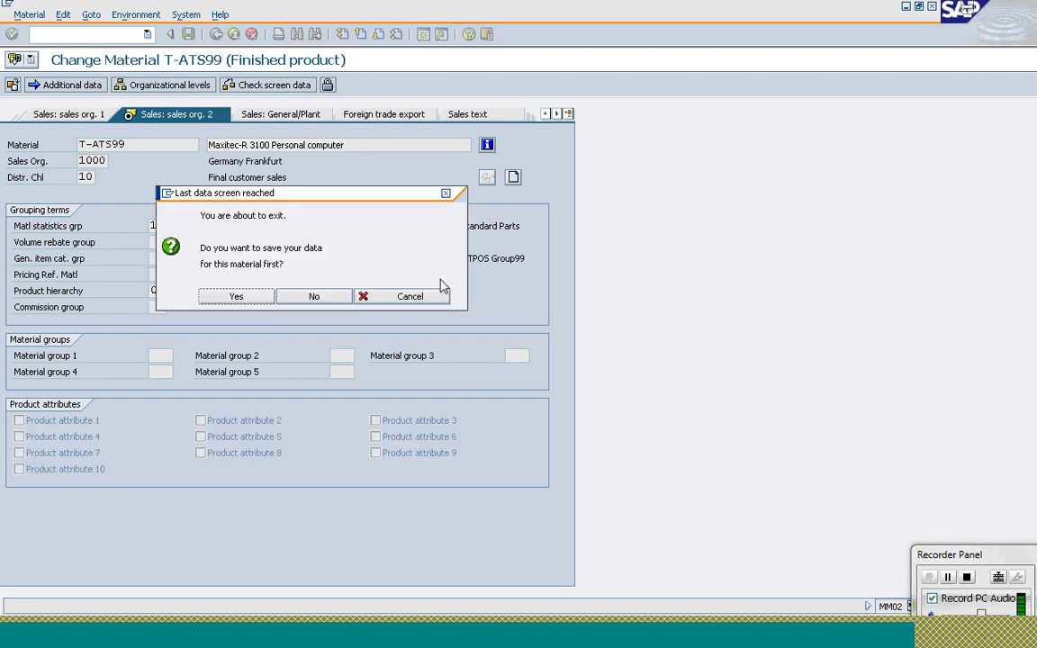
Save the changed sales data of material T-ATS99
{"action": "left_click", "coordinate": [256, 299]}
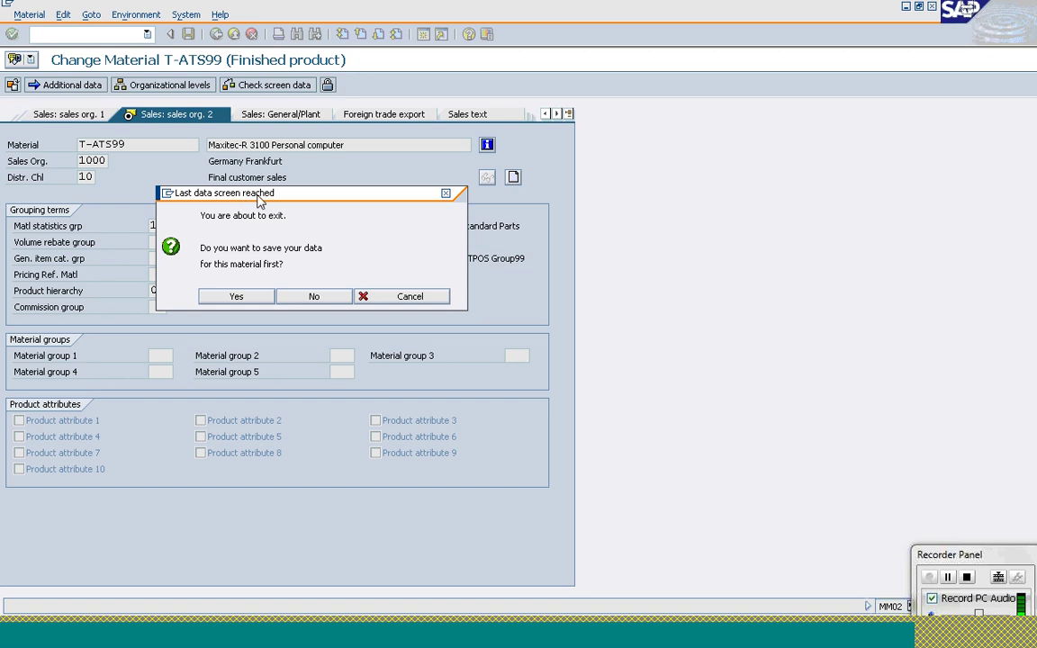
{"action": "left_click_drag", "start_coordinate": [255, 197], "coordinate": [356, 117]}
{"action": "left_click", "coordinate": [336, 214]}
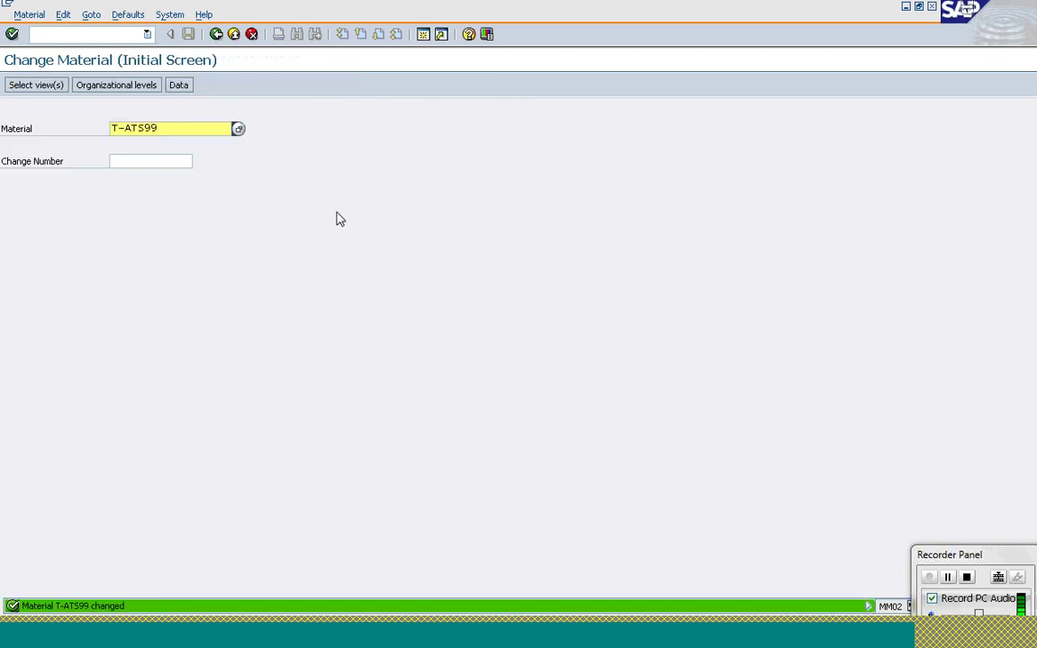
Start transaction VA01 and begin a sales order with order type OR and division 00
{"action": "left_click", "coordinate": [112, 33]}
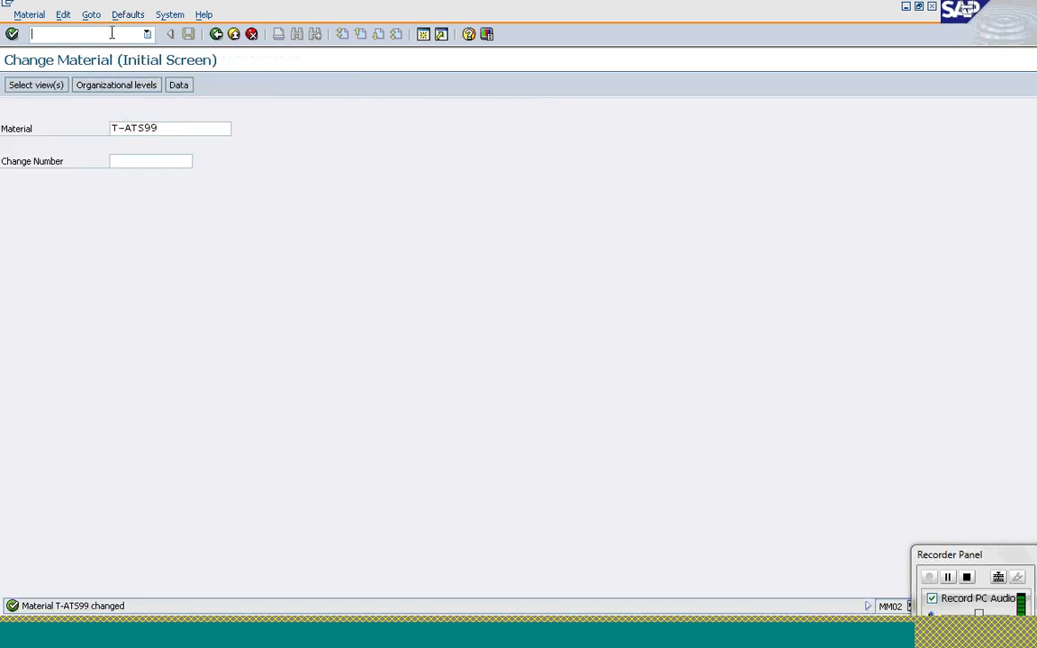
{"action": "type", "text": "/nva01"}
{"action": "key", "text": "Return"}
{"action": "type", "text": "OR"}
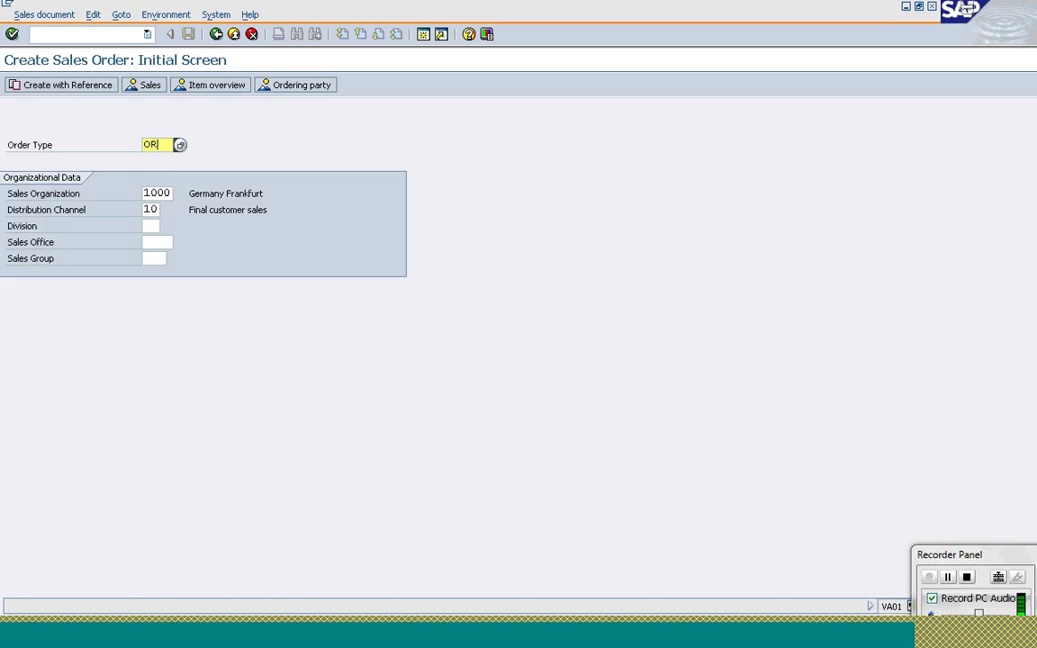
{"action": "key", "text": "Tab"}
{"action": "key", "text": "Tab"}
{"action": "key", "text": "Tab"}
{"action": "type", "text": "00"}
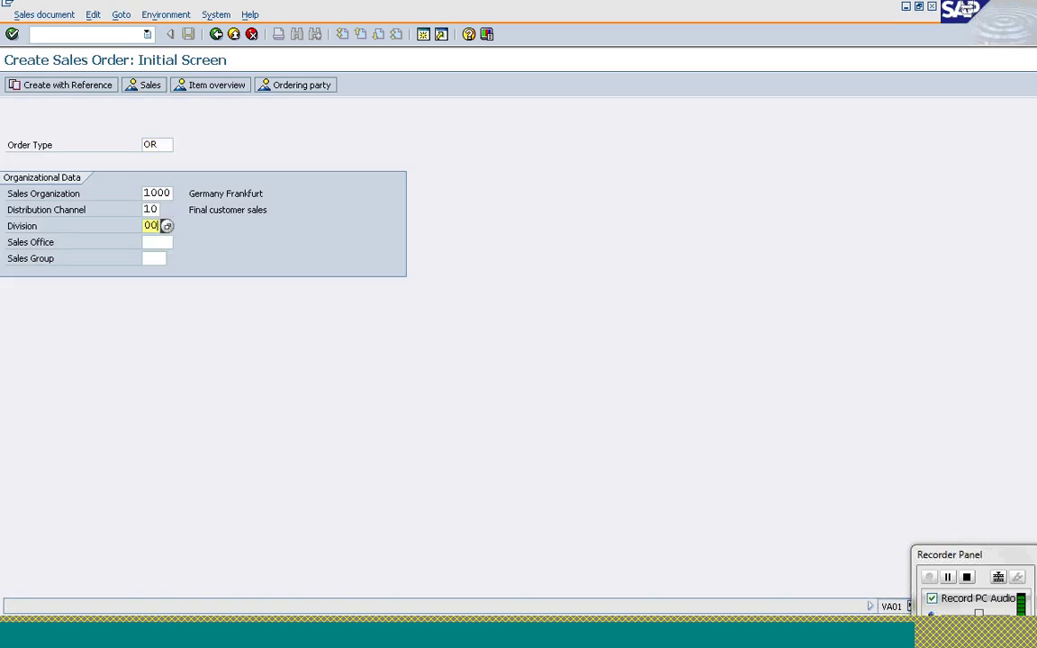
{"action": "key", "text": "Return"}
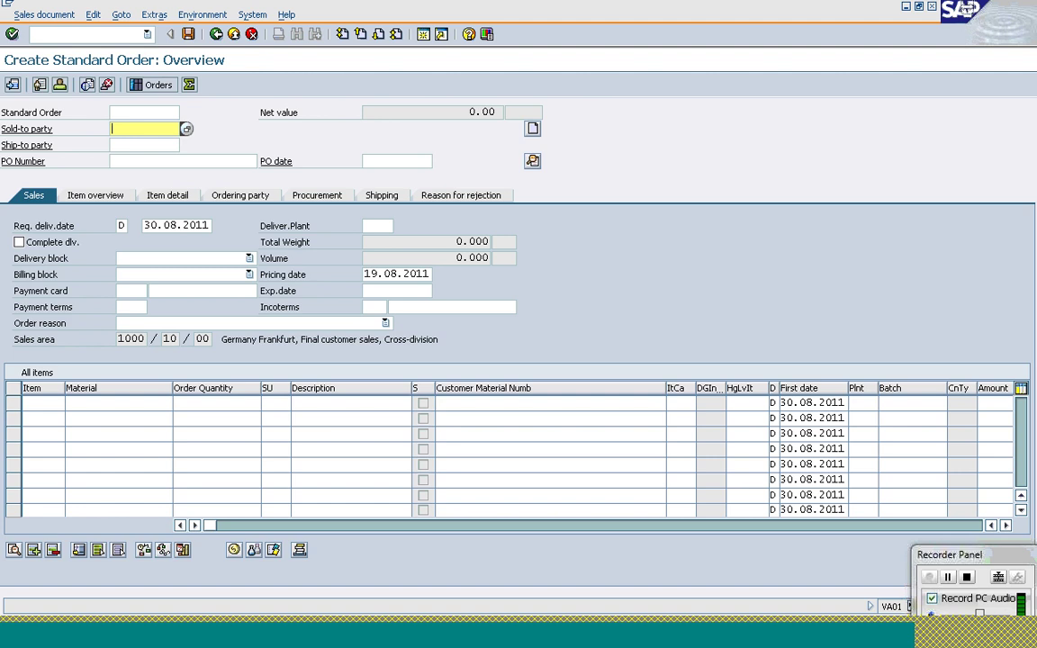
Fill in the sold-to party's customer number and the PO number "Bill Of Materials" in the order header
{"action": "type", "text": "t-s62a01"}
{"action": "left_click", "coordinate": [135, 161]}
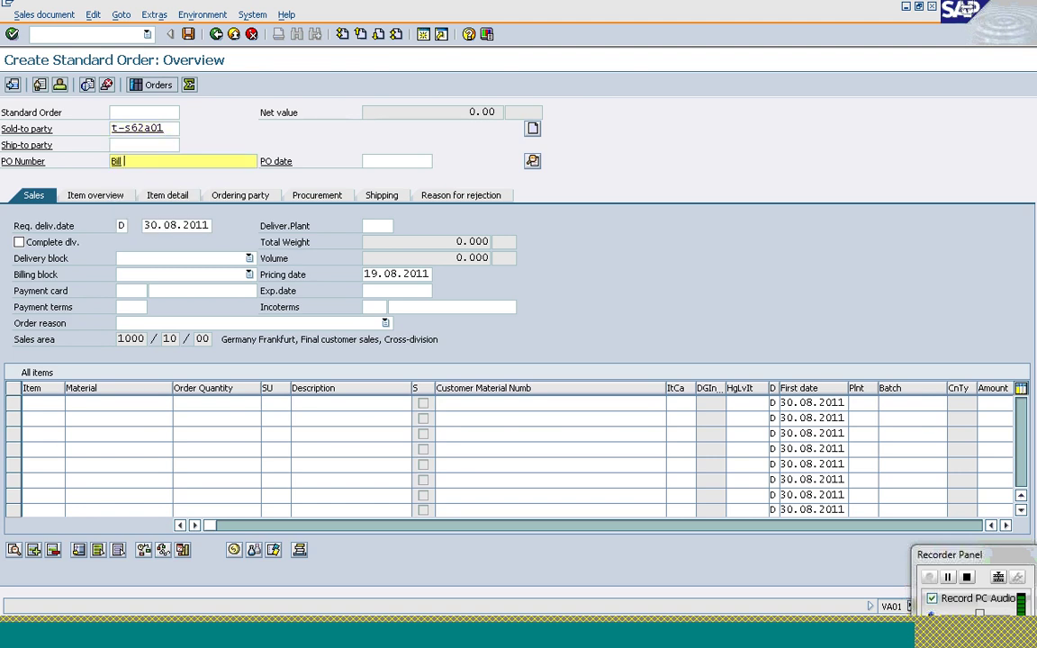
{"action": "type", "text": "Bill Of Materials"}
{"action": "key", "text": "Return"}
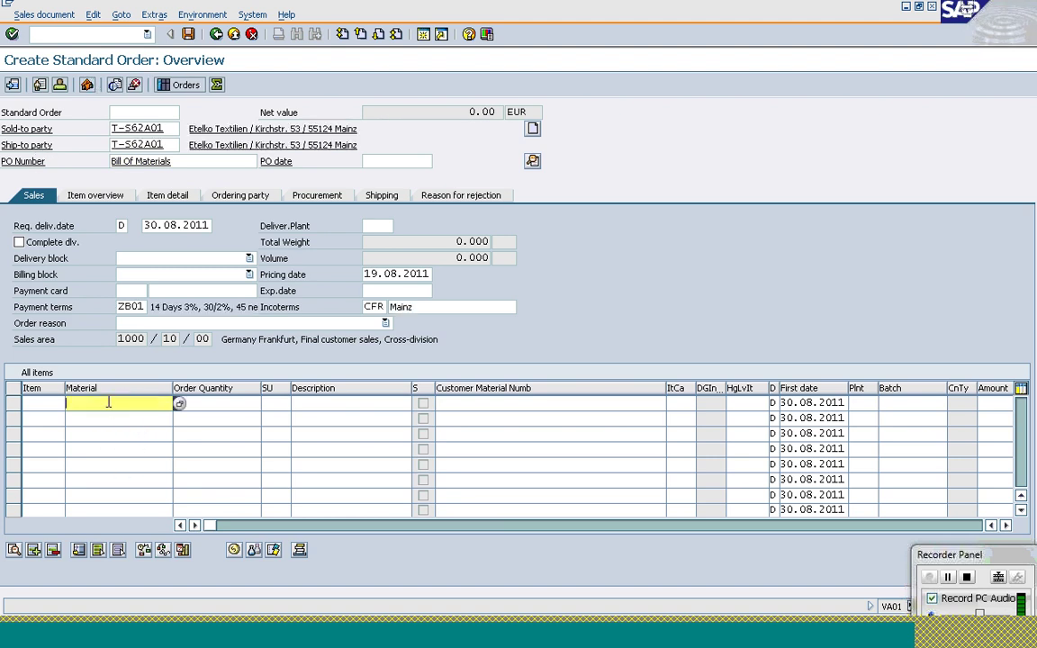
Enter material T-ATS99 with order quantity 1 as the first order item, checking the material number in the displayed invoice
{"action": "type", "text": "t"}
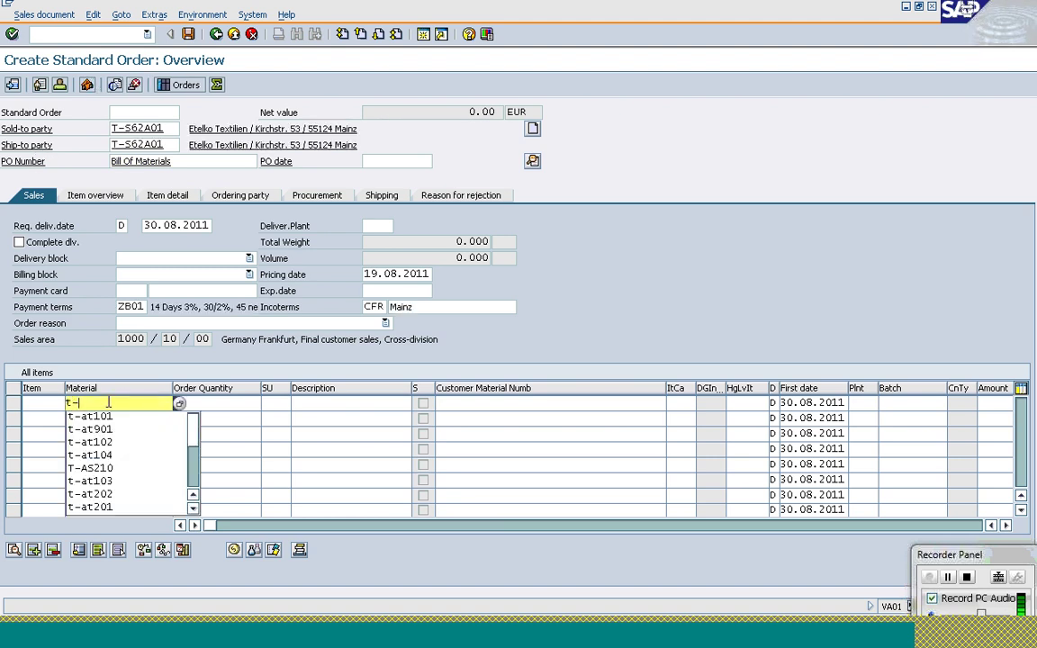
{"action": "type", "text": "-as"}
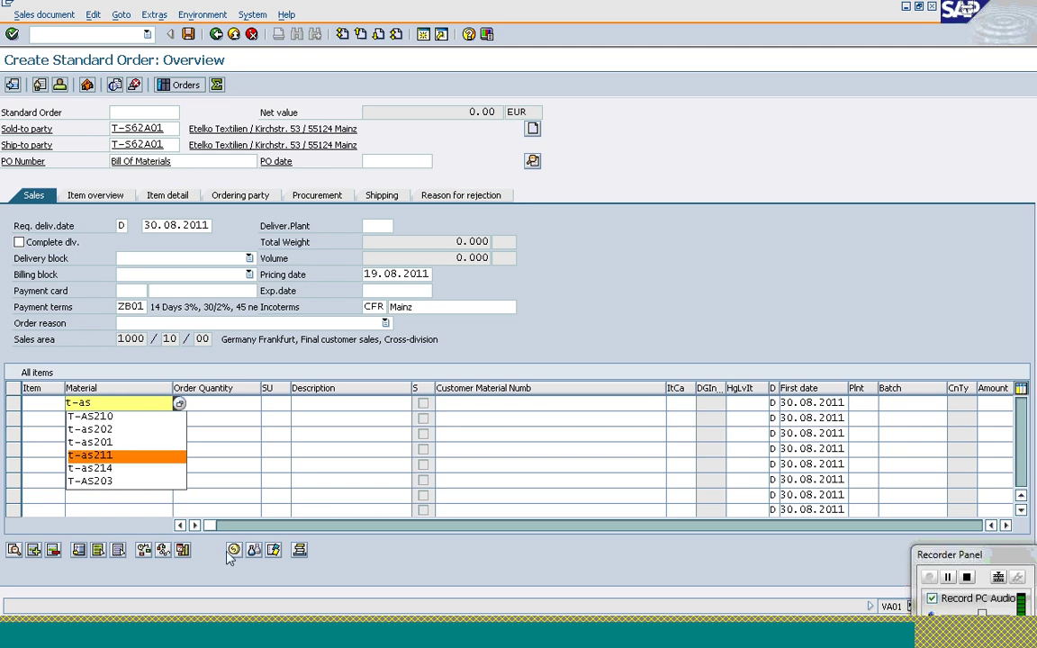
{"action": "key", "text": "alt+Tab"}
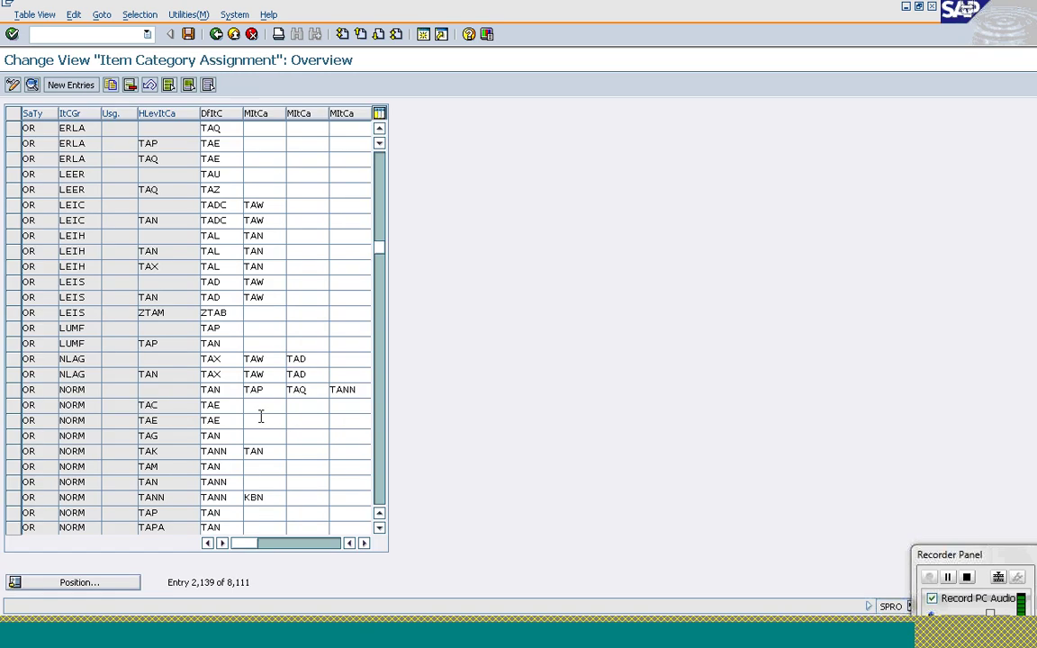
{"action": "key", "text": "alt+Tab"}
{"action": "left_click", "coordinate": [281, 548]}
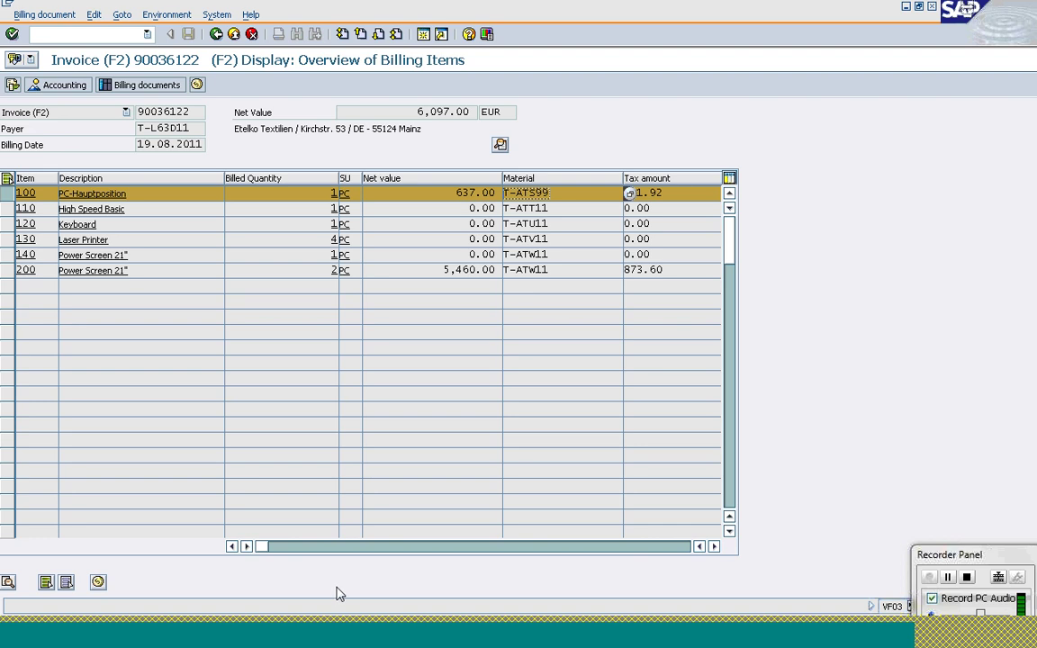
{"action": "left_click", "coordinate": [283, 639]}
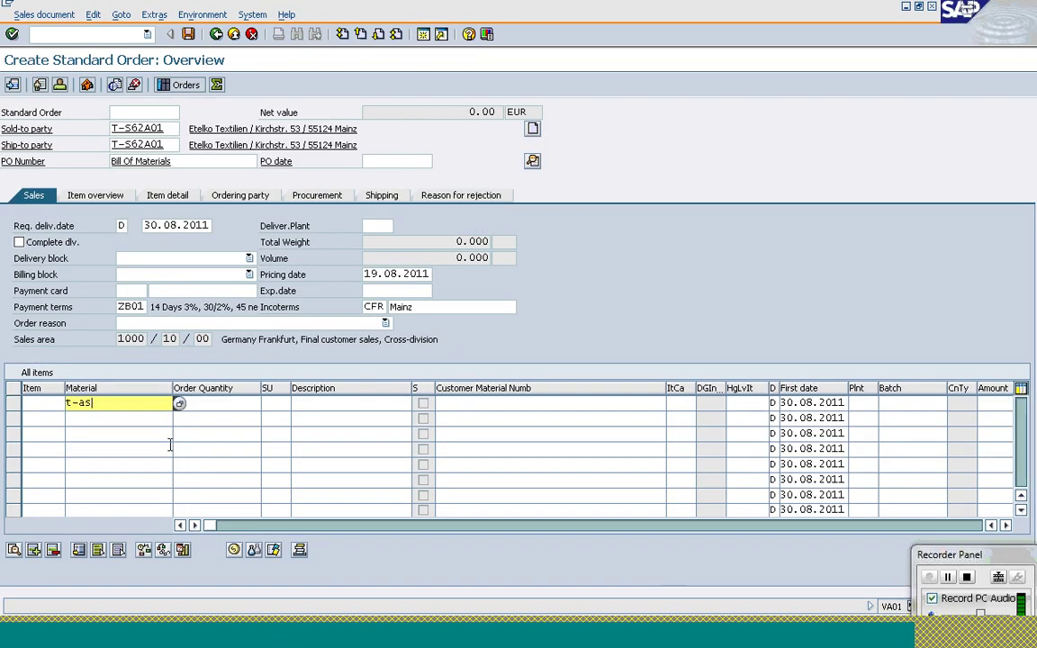
{"action": "type", "text": "t-ats99"}
{"action": "key", "text": "Return"}
{"action": "key", "text": "Tab"}
{"action": "key", "text": "Return"}
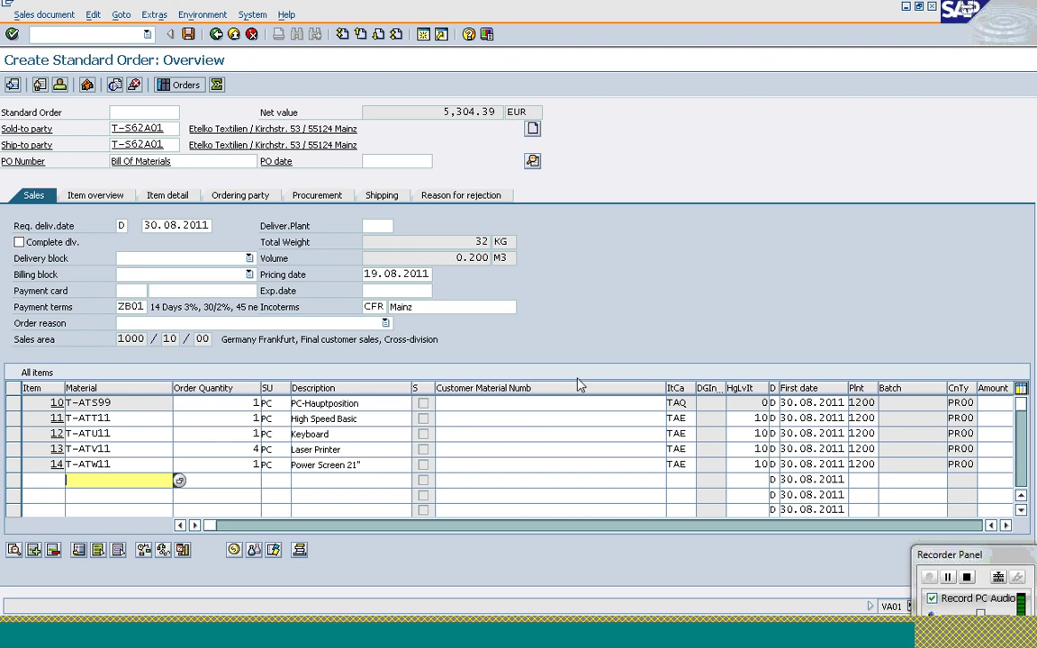
Check the item categories of main item 10 and sub-item 11, and display the pricing conditions of item 10
{"action": "left_click", "coordinate": [16, 403]}
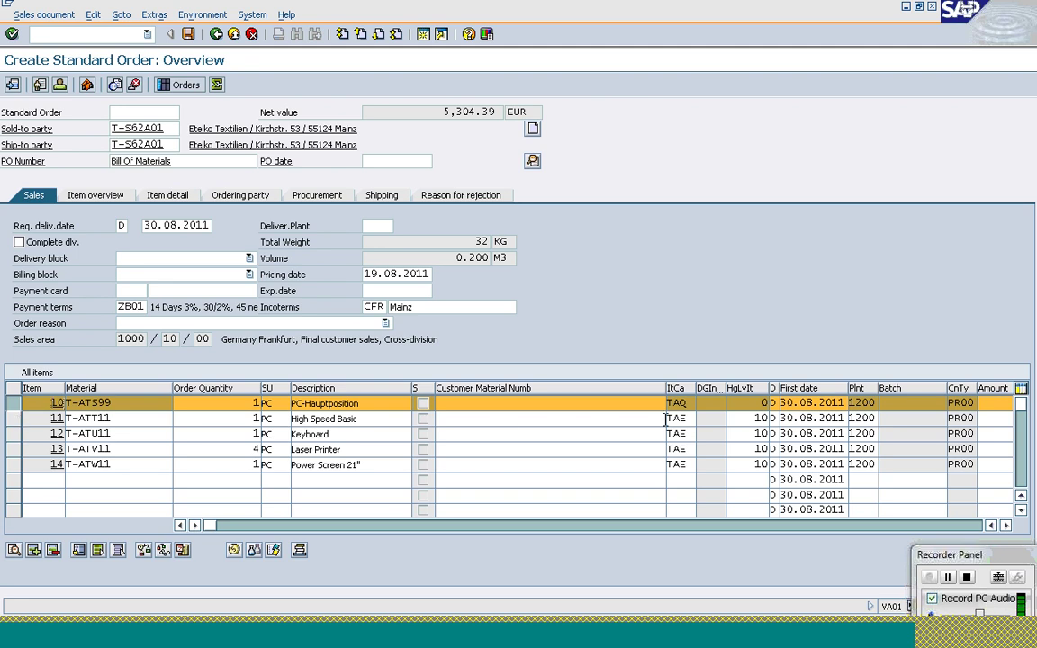
{"action": "left_click", "coordinate": [681, 404]}
{"action": "left_click", "coordinate": [686, 418]}
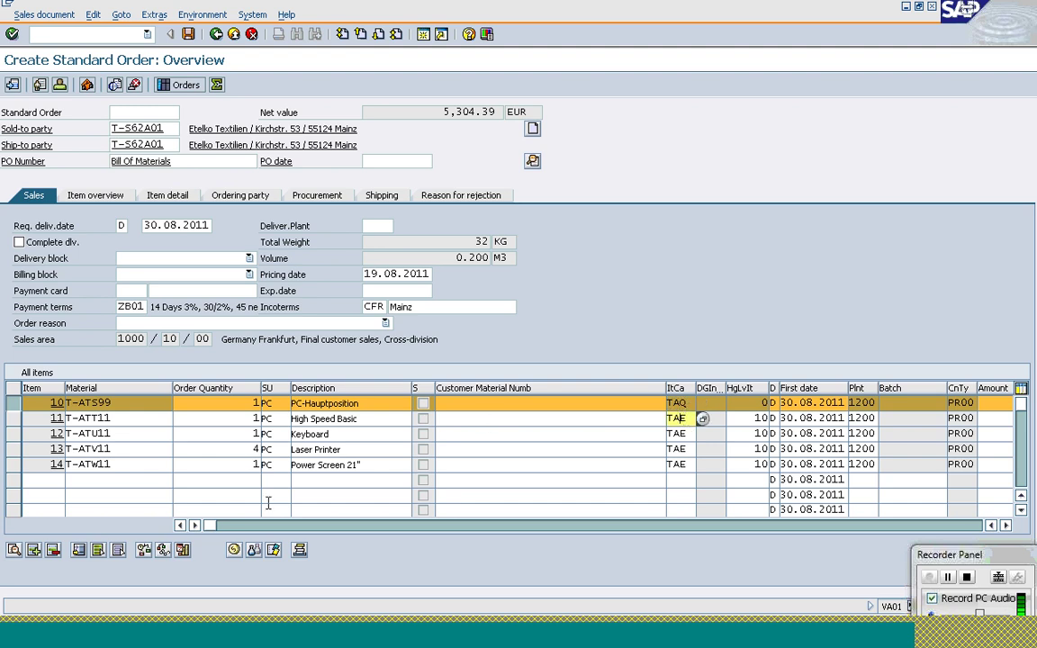
{"action": "left_click", "coordinate": [234, 551]}
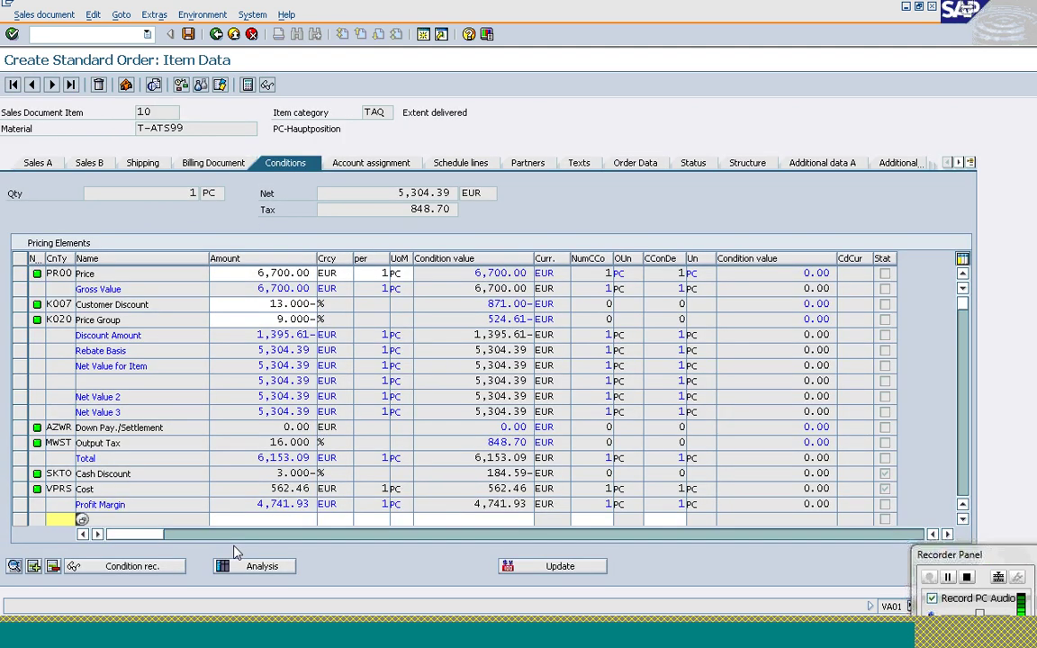
Try to change the PR00 price of item 10 to 5,700.00 EUR
{"action": "left_click", "coordinate": [241, 274]}
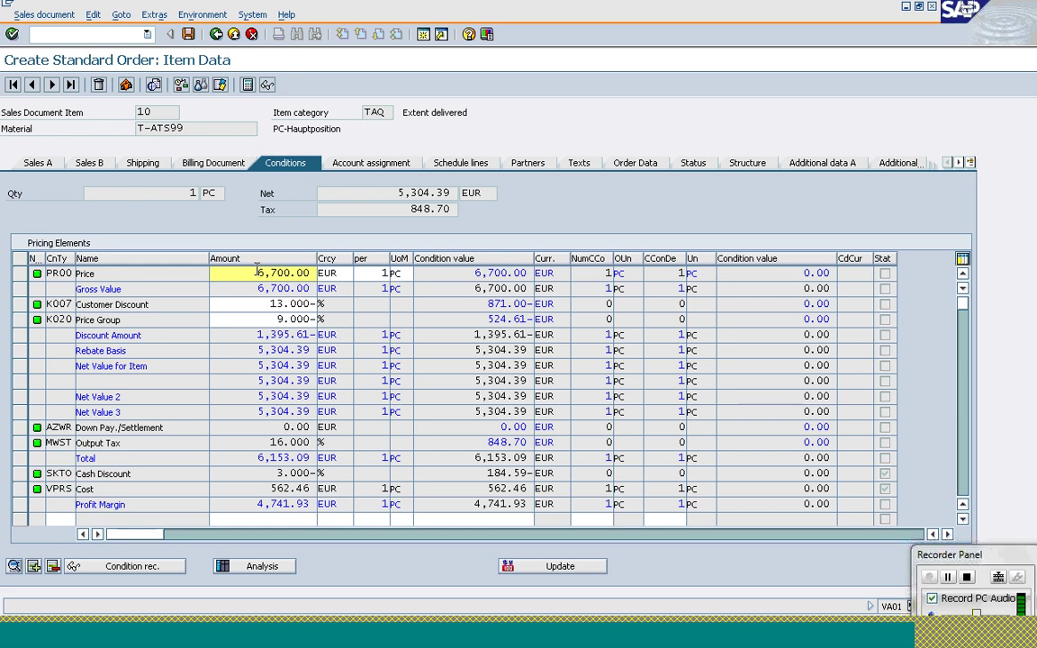
{"action": "left_click", "coordinate": [259, 272]}
{"action": "type", "text": "5"}
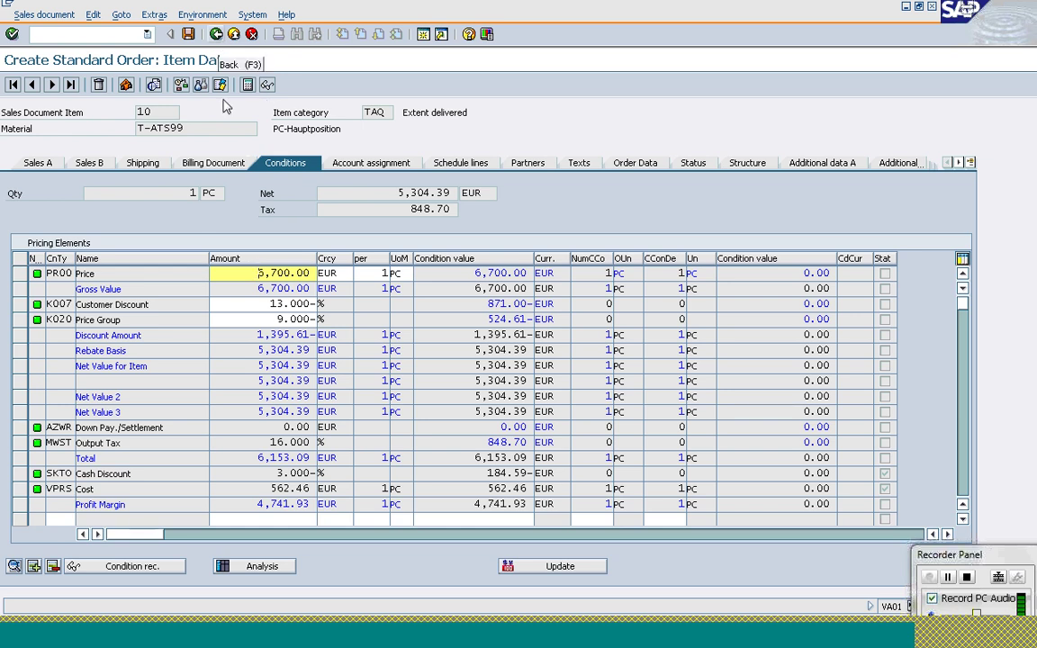
{"action": "left_click", "coordinate": [65, 33]}
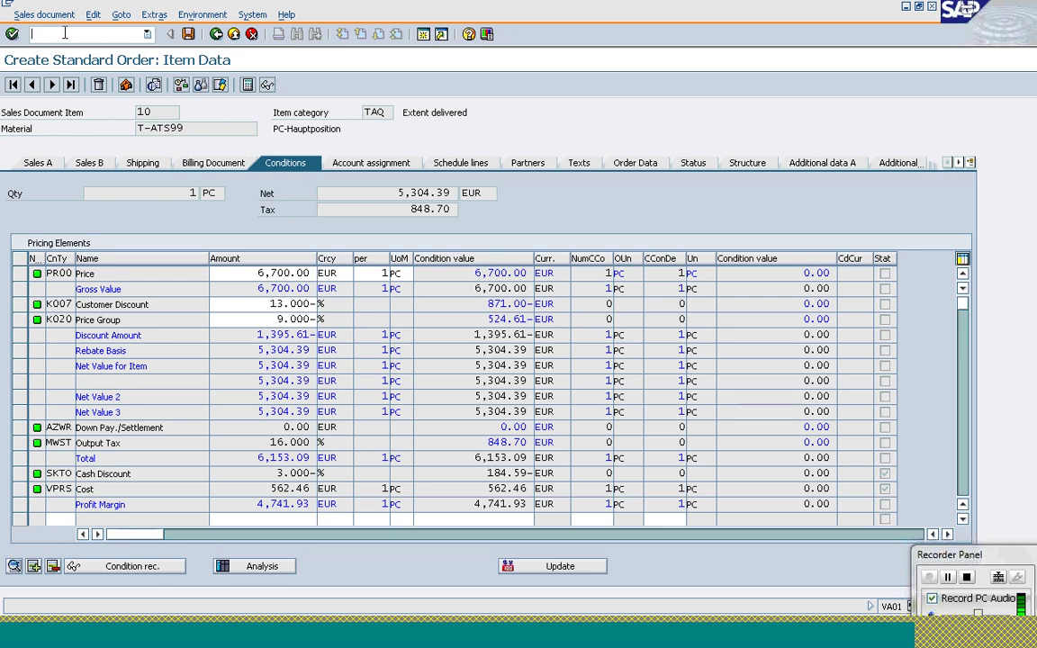
Review the pricing conditions of the component items 11 to 13
{"action": "left_click", "coordinate": [53, 84]}
{"action": "left_click", "coordinate": [55, 84]}
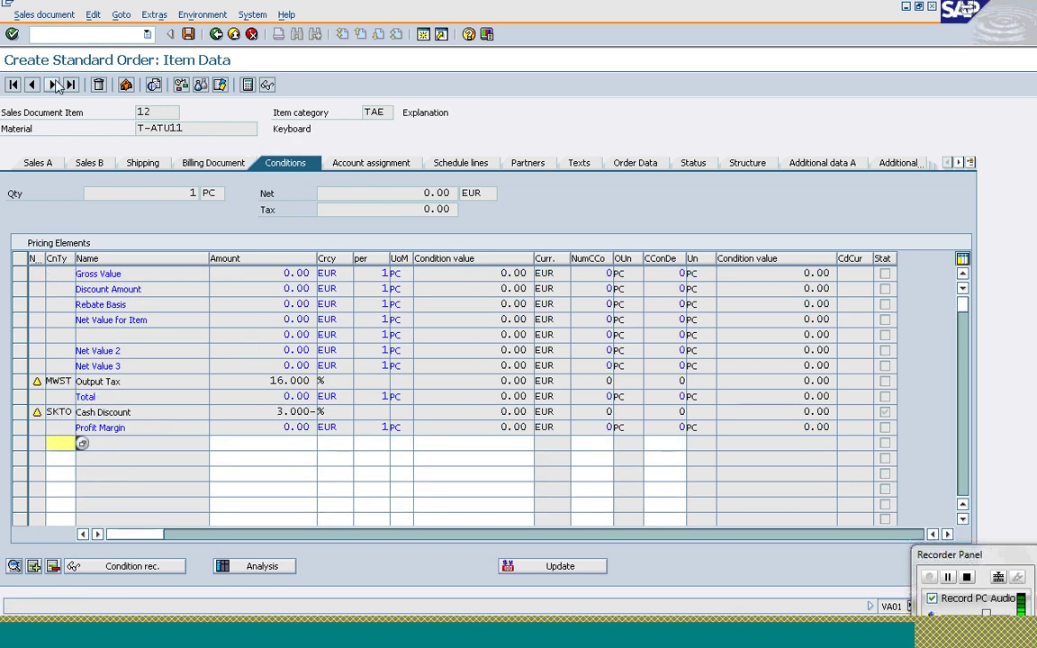
{"action": "left_click", "coordinate": [55, 84]}
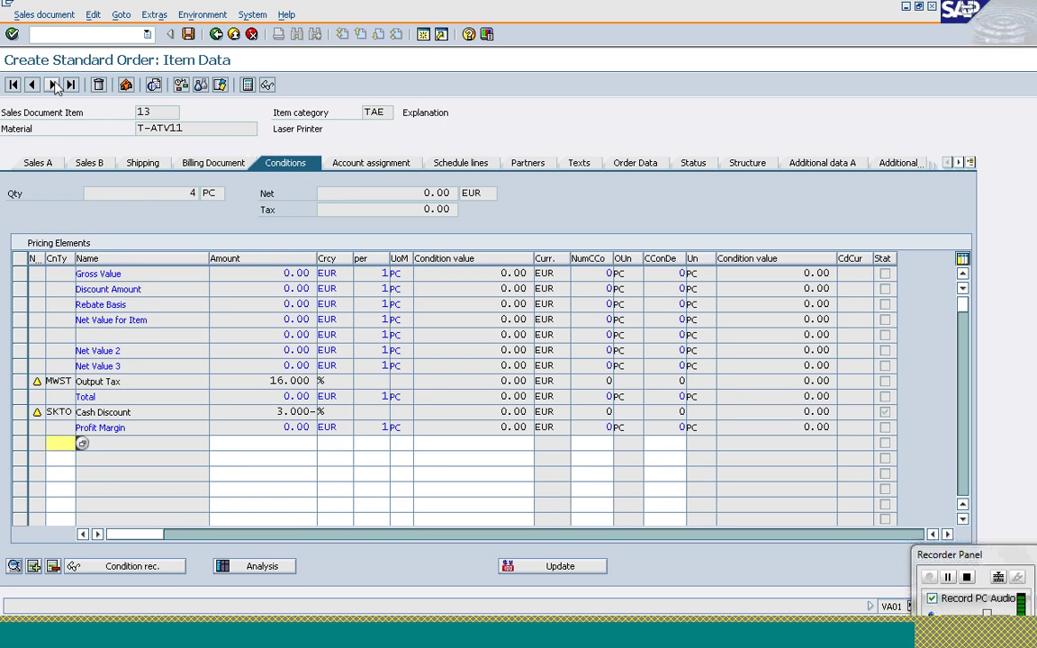
Start transaction MM02 and open the Sales Org. Data 2 view of T-ATS99 for plant 1200, sales organization 1000 and distribution channel 10
{"action": "left_click", "coordinate": [106, 37]}
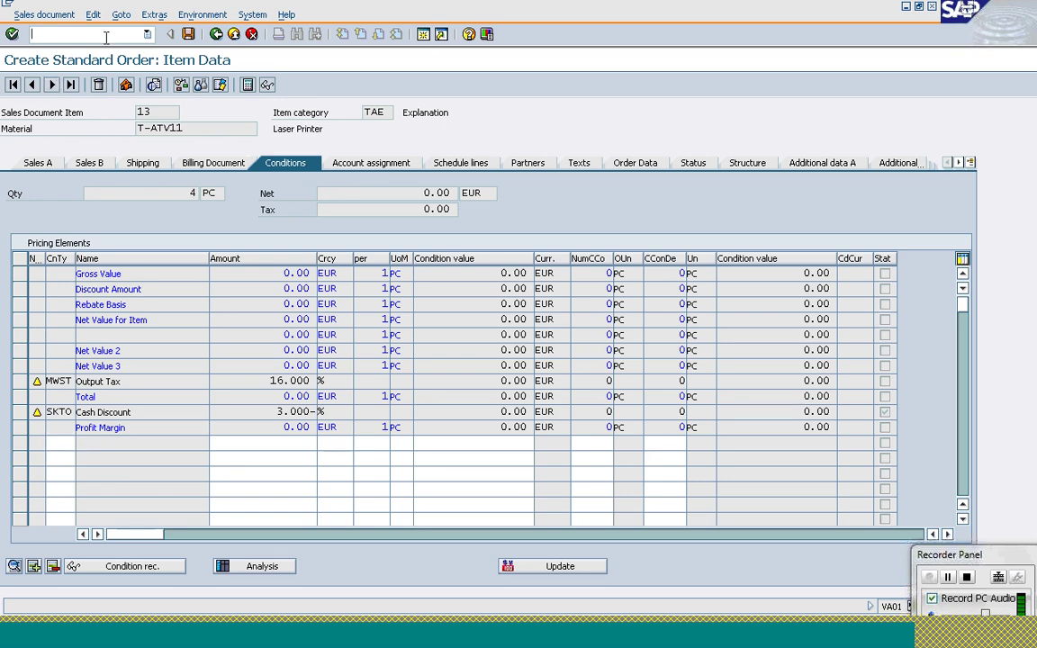
{"action": "type", "text": "/nmm02"}
{"action": "key", "text": "Return"}
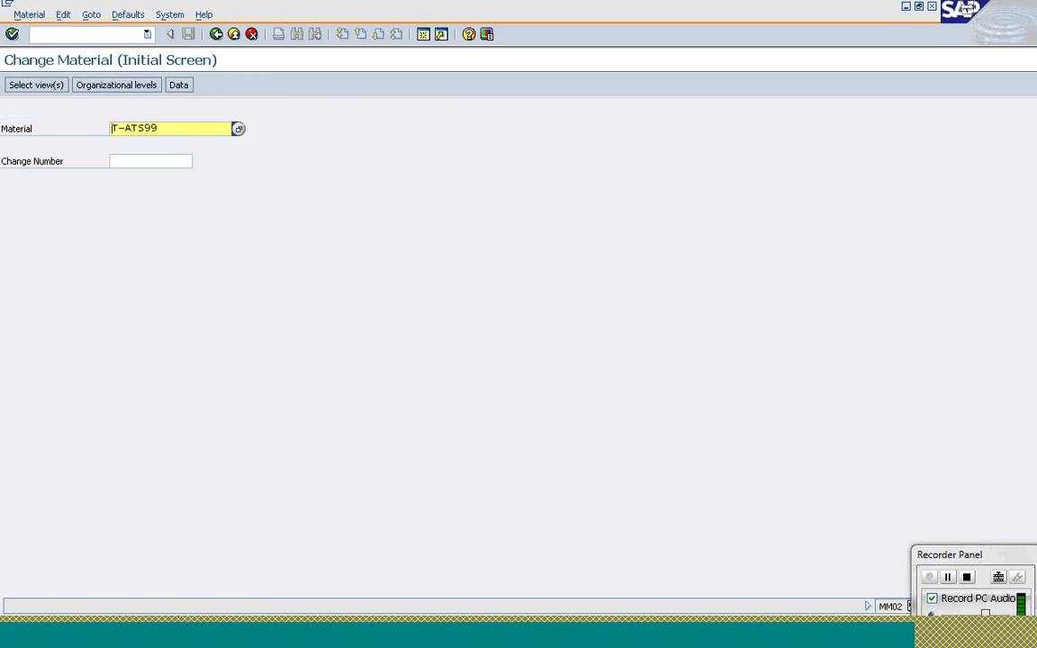
{"action": "key", "text": "Return"}
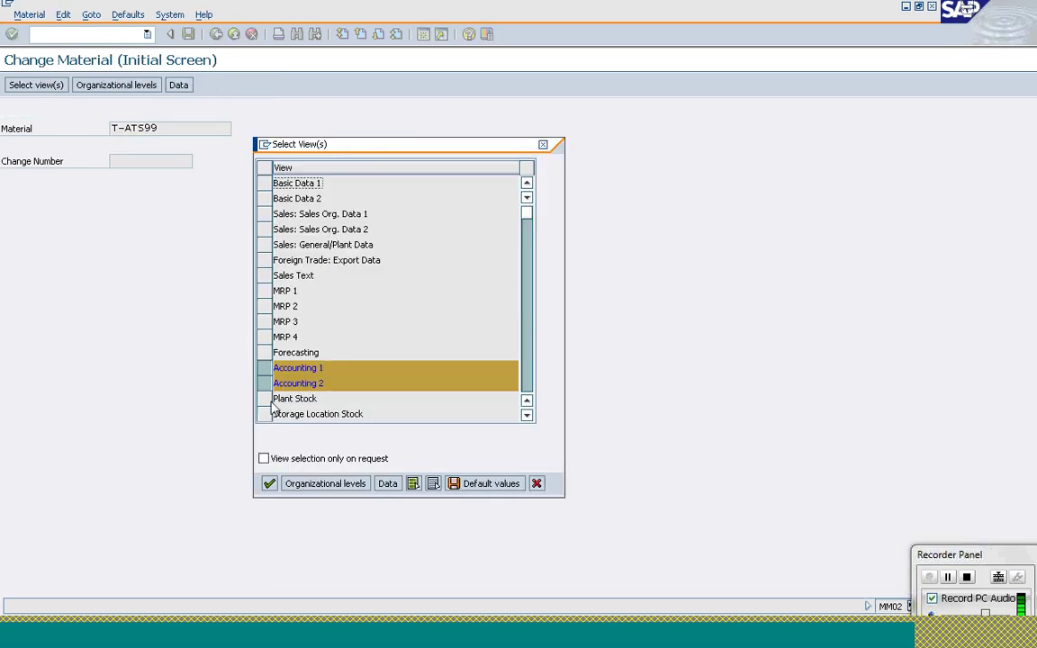
{"action": "left_click", "coordinate": [264, 384]}
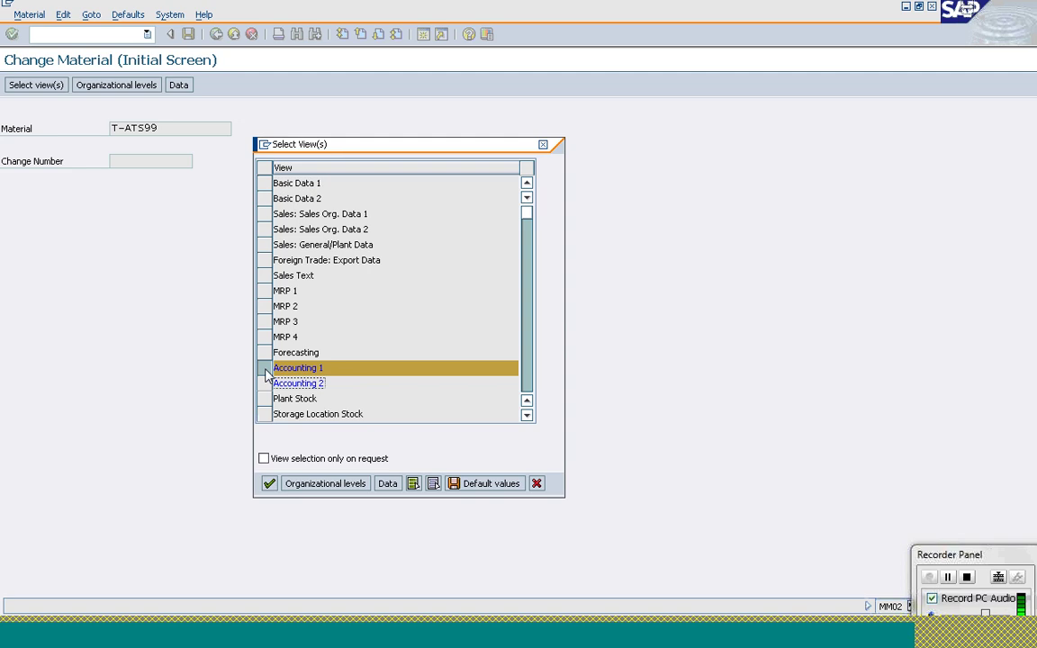
{"action": "left_click", "coordinate": [265, 369]}
{"action": "left_click", "coordinate": [264, 231]}
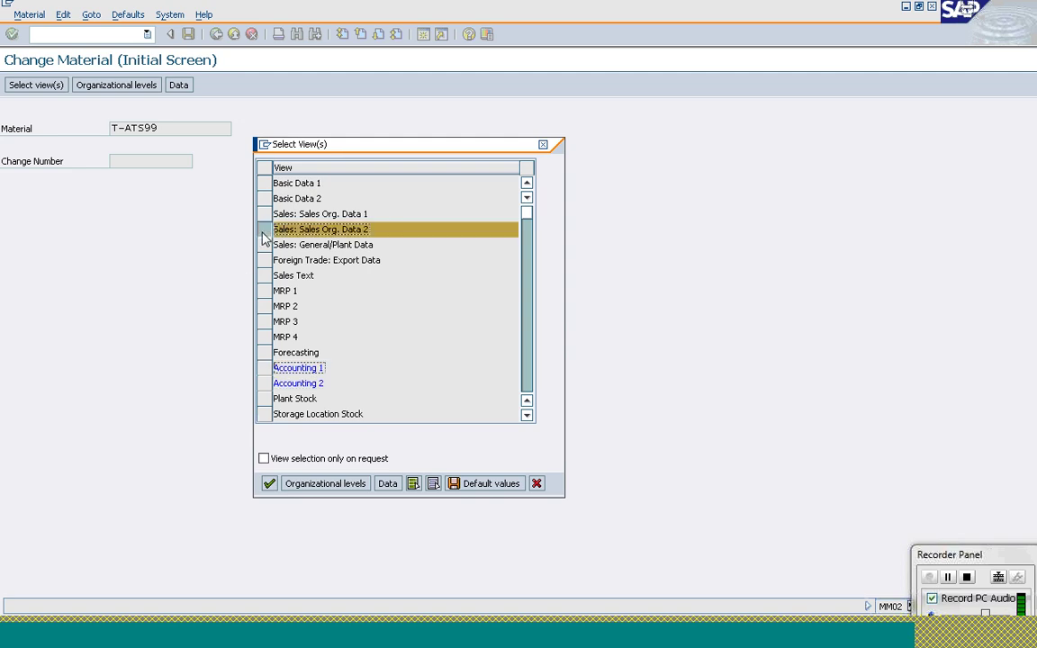
{"action": "left_click", "coordinate": [269, 484]}
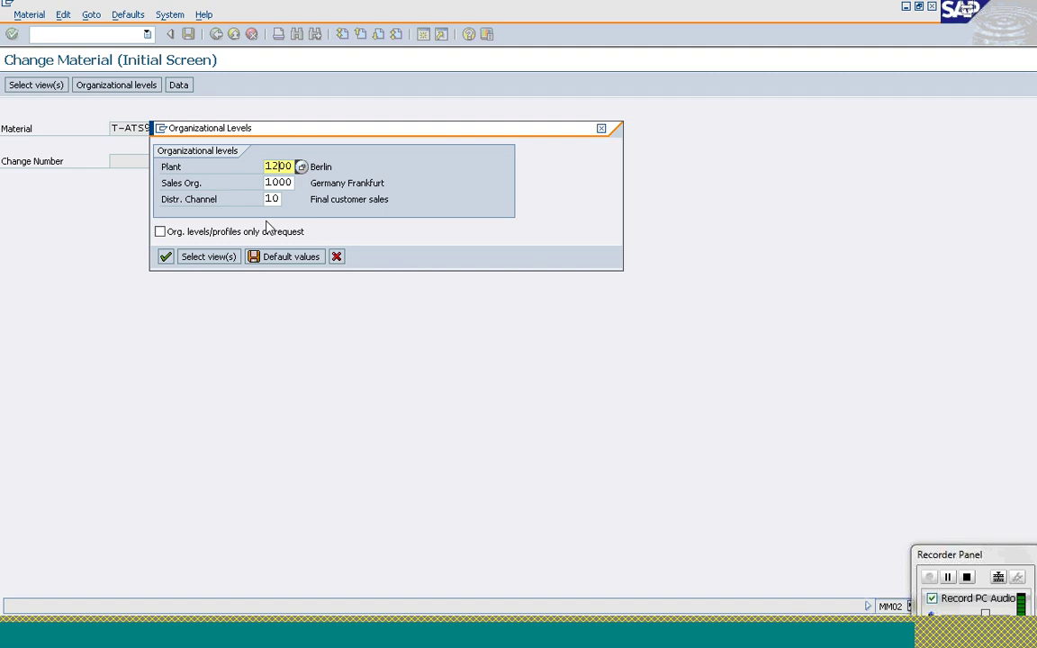
{"action": "key", "text": "Return"}
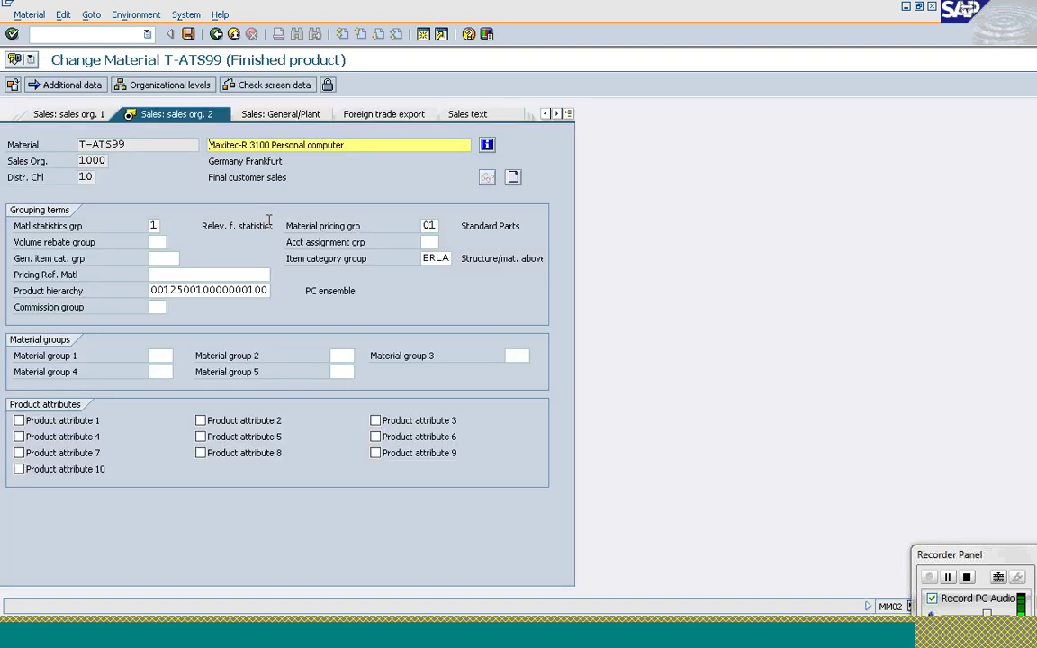
Set the item category group of material T-ATS99 to LUMF and save the material
{"action": "left_click", "coordinate": [427, 257]}
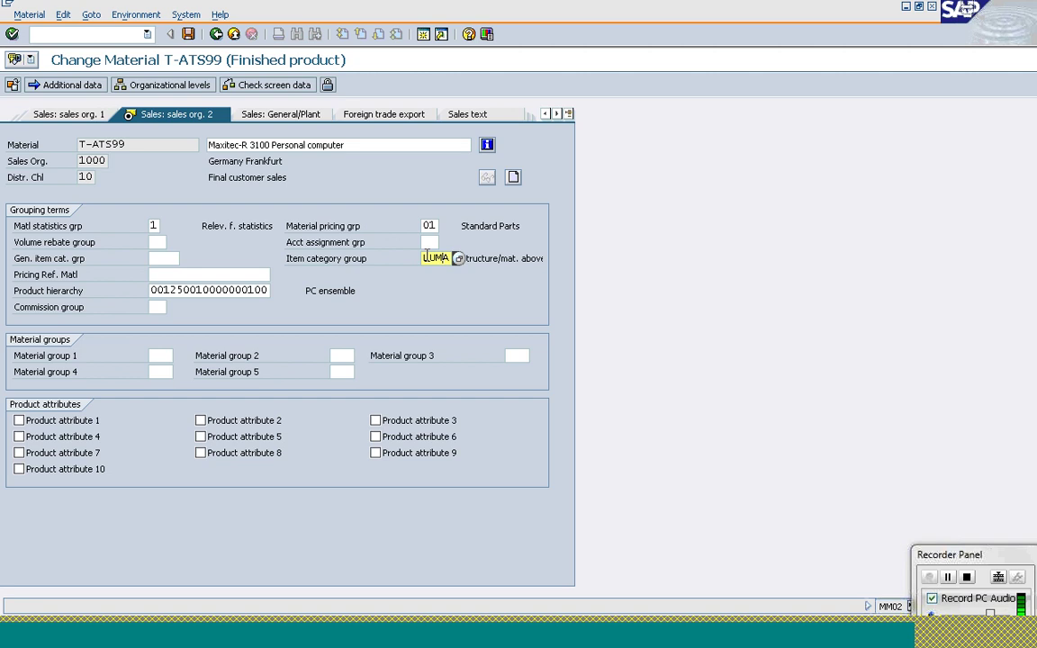
{"action": "key", "text": "Return"}
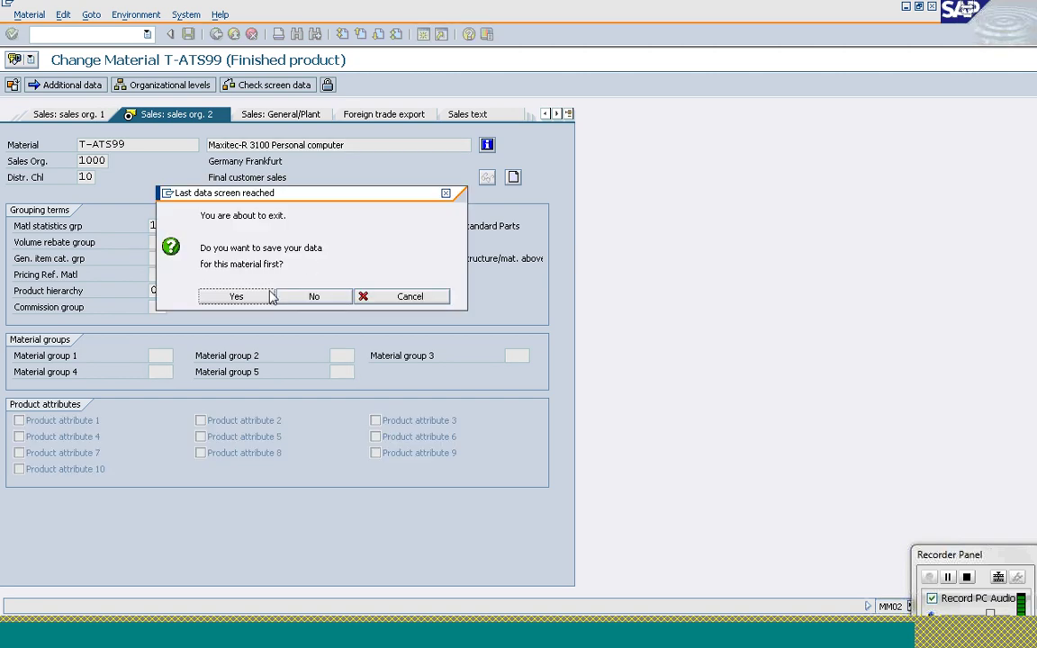
{"action": "left_click", "coordinate": [236, 296]}
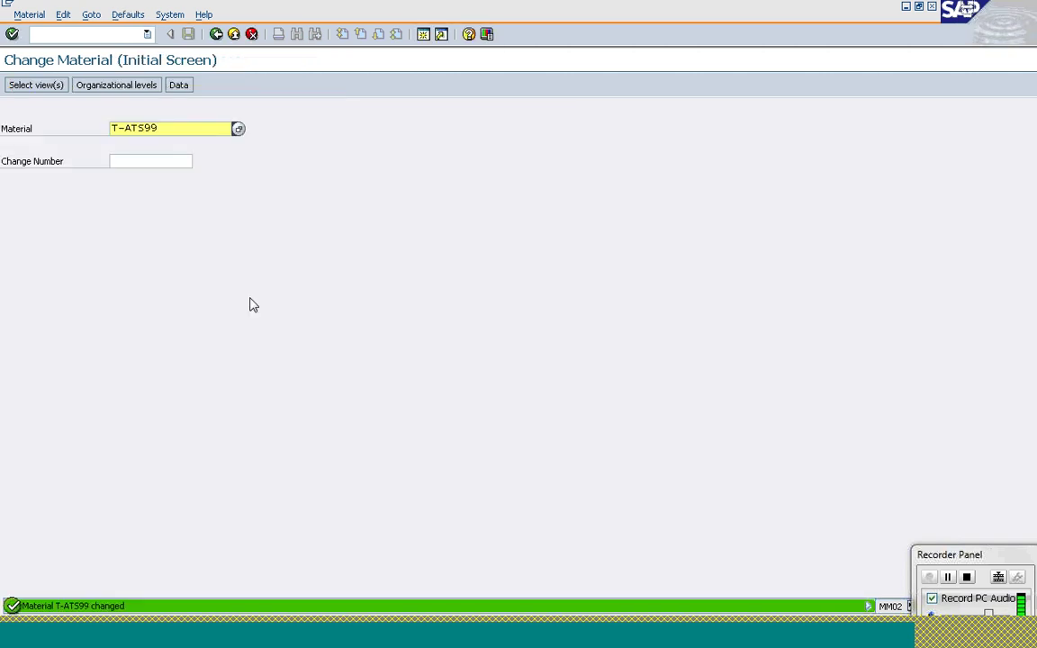
Start transaction VA01 and begin a standard order of type OR for sales area 1000/10/00
{"action": "left_click", "coordinate": [82, 35]}
{"action": "type", "text": "/nva"}
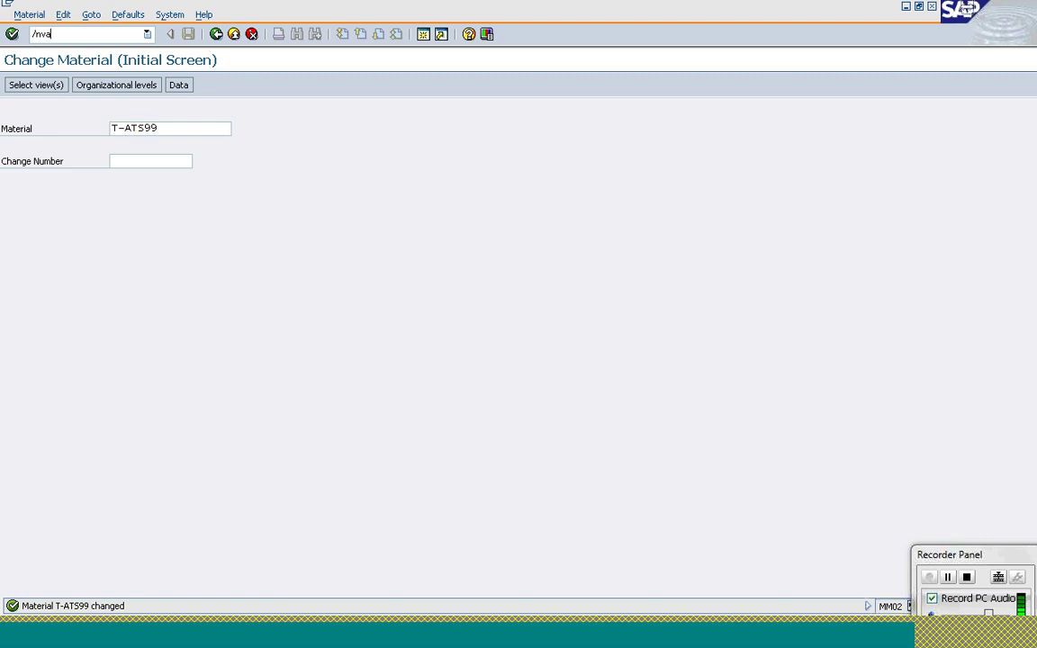
{"action": "type", "text": "01"}
{"action": "key", "text": "Return"}
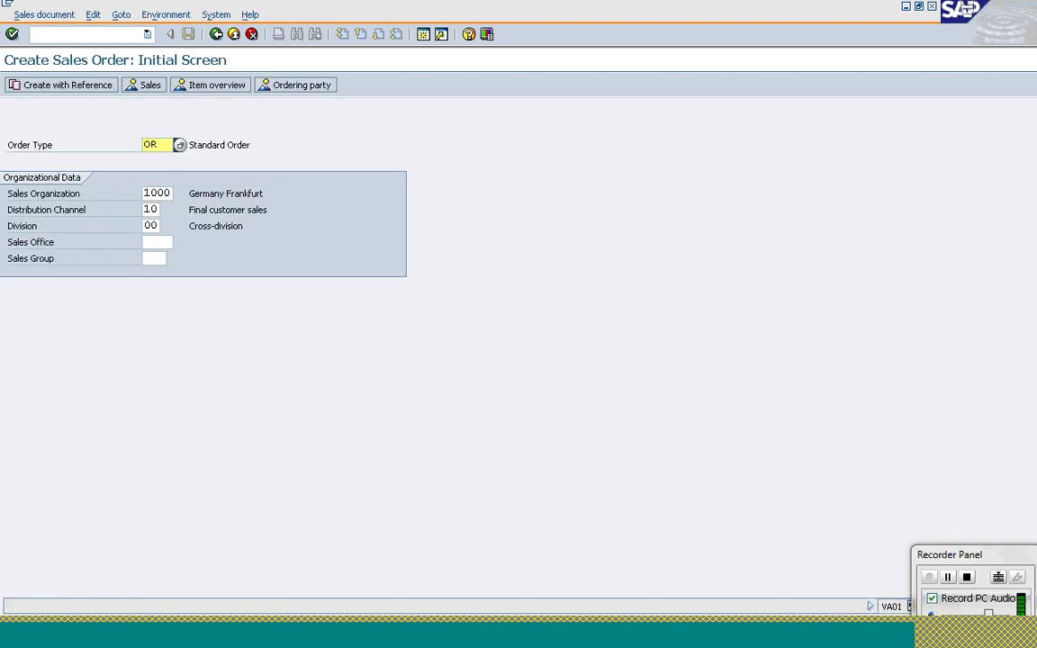
{"action": "key", "text": "Return"}
Fill in the sold-to party's customer number and the PO number "Bill Of Materials" in the new order's header
{"action": "type", "text": "t-s62a01"}
{"action": "key", "text": "Return"}
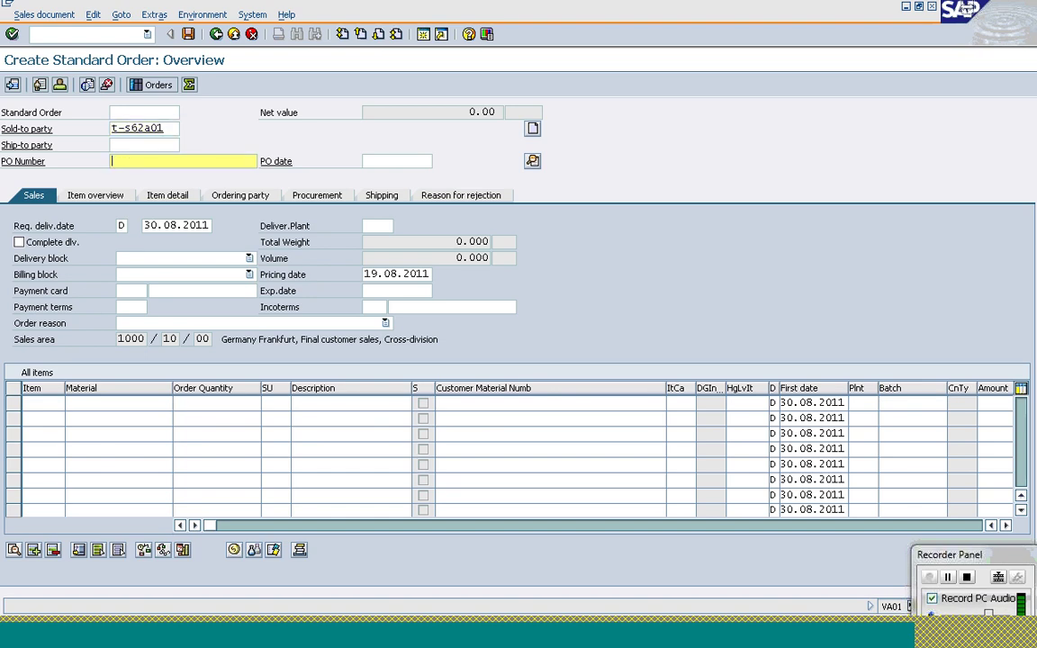
{"action": "type", "text": "Bill Of Materials"}
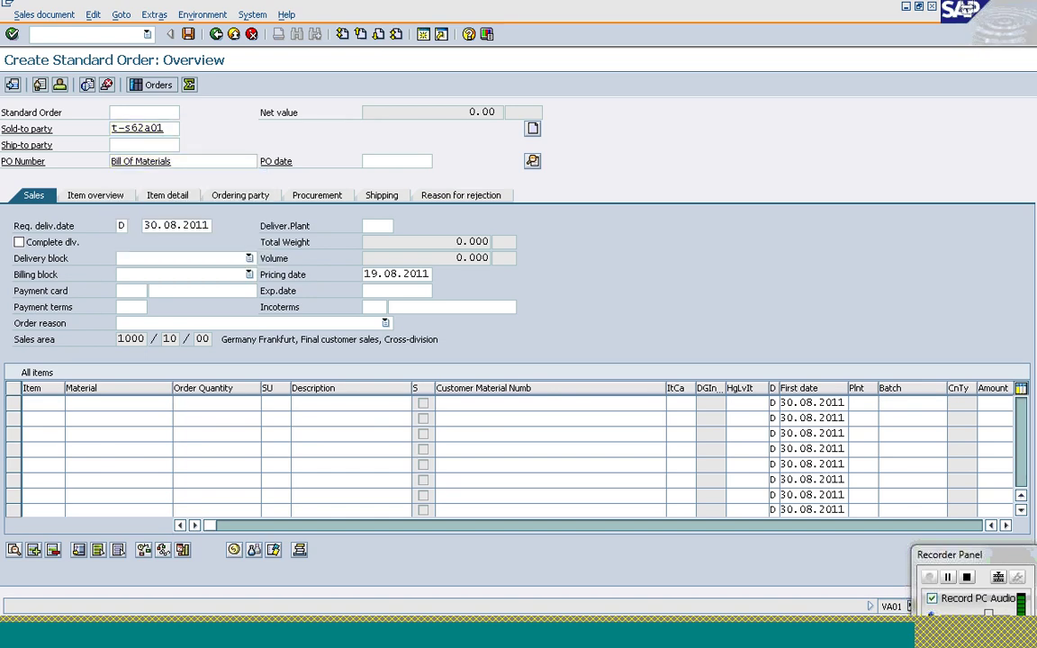
{"action": "key", "text": "Return"}
Add material T-ATS99 with order quantity 1 as an item and let its bill of materials explode
{"action": "type", "text": "t"}
{"action": "key", "text": "Down"}
{"action": "key", "text": "Tab"}
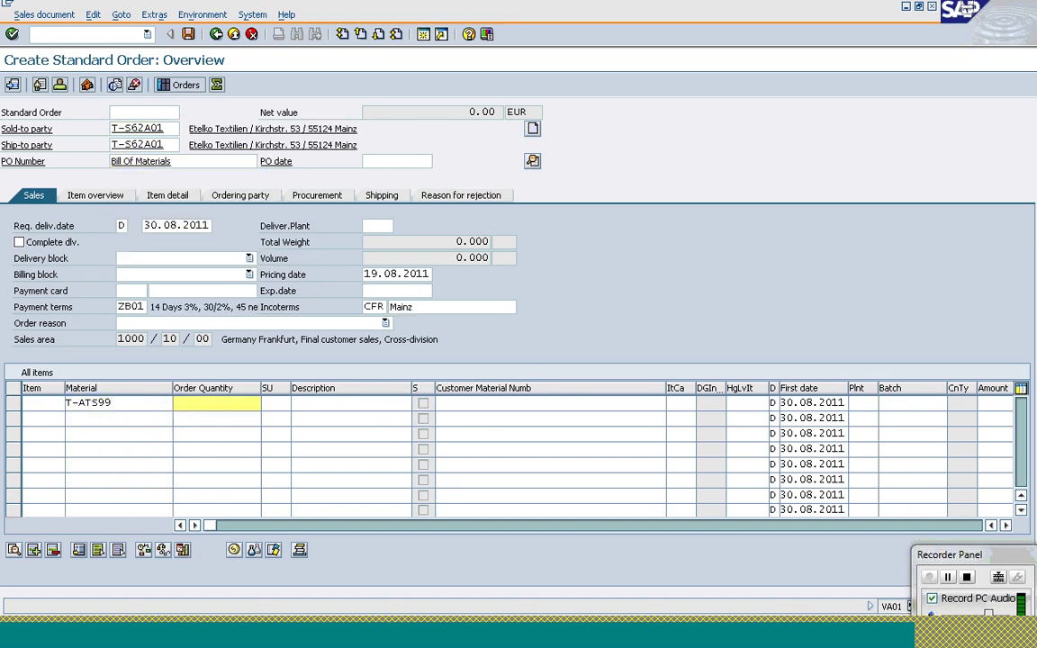
{"action": "type", "text": "1"}
{"action": "key", "text": "Return"}
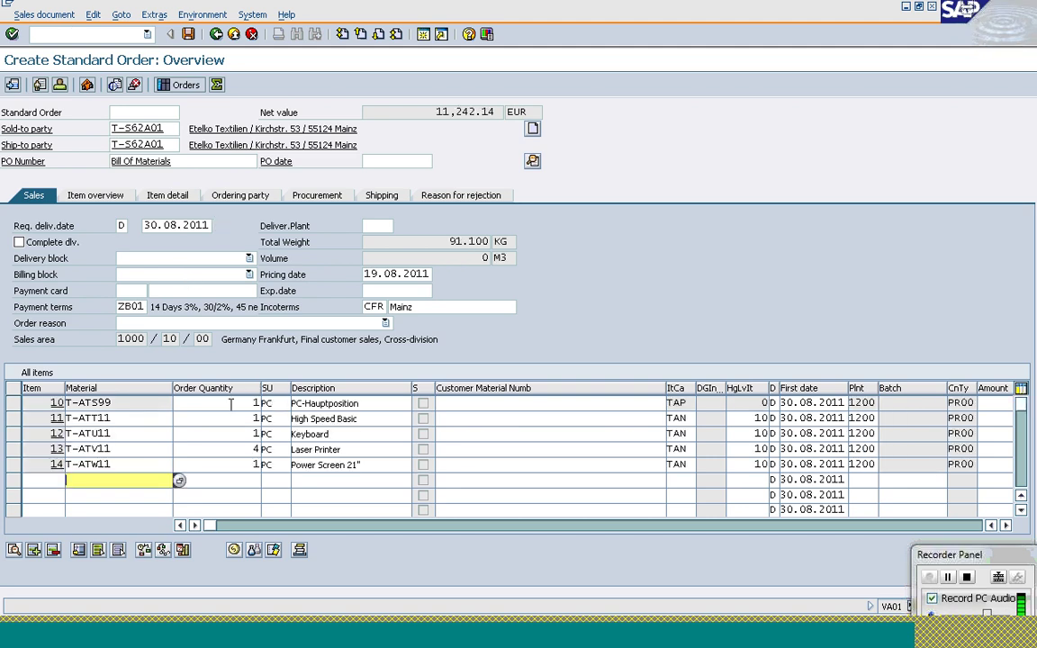
Examine the pricing conditions of main item 10 and of the component items 11 and 12
{"action": "left_click", "coordinate": [15, 404]}
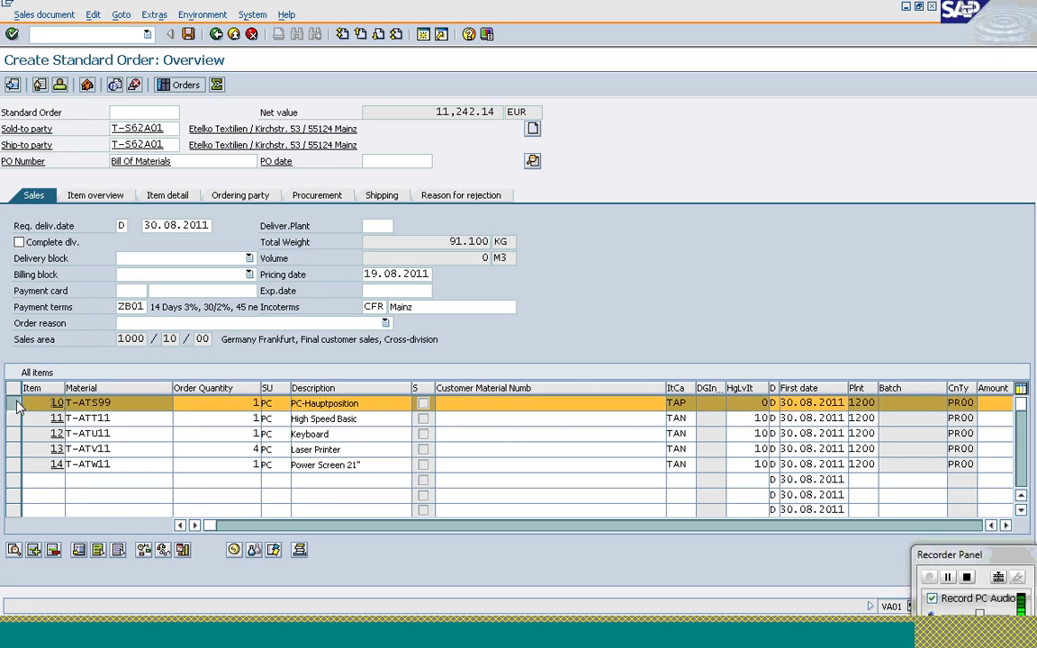
{"action": "left_click", "coordinate": [234, 550]}
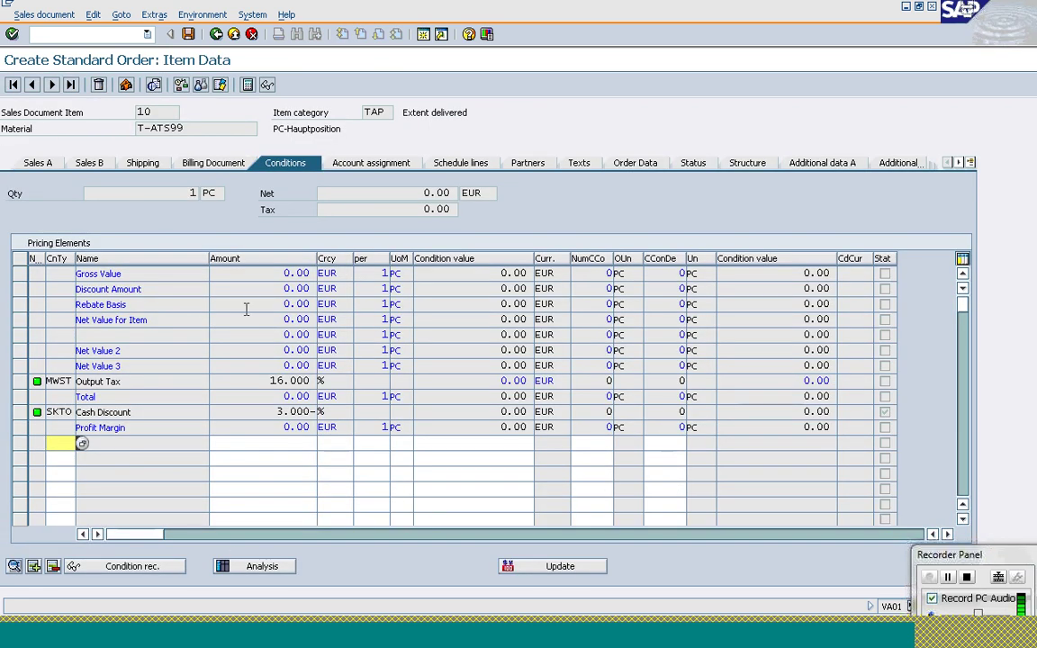
{"action": "left_click", "coordinate": [400, 193]}
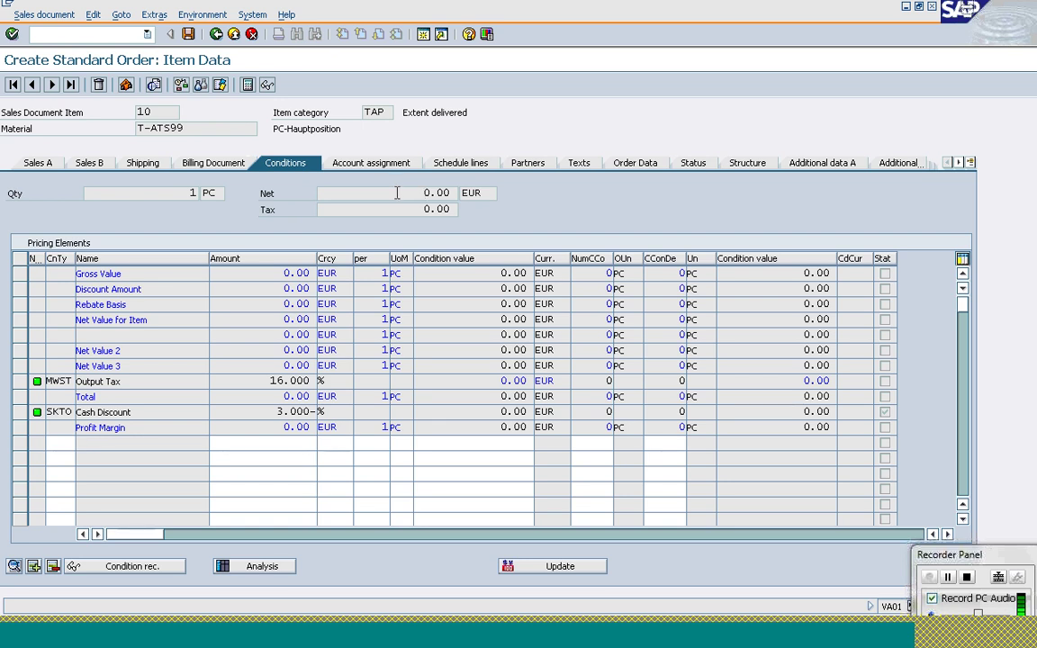
{"action": "left_click", "coordinate": [53, 85]}
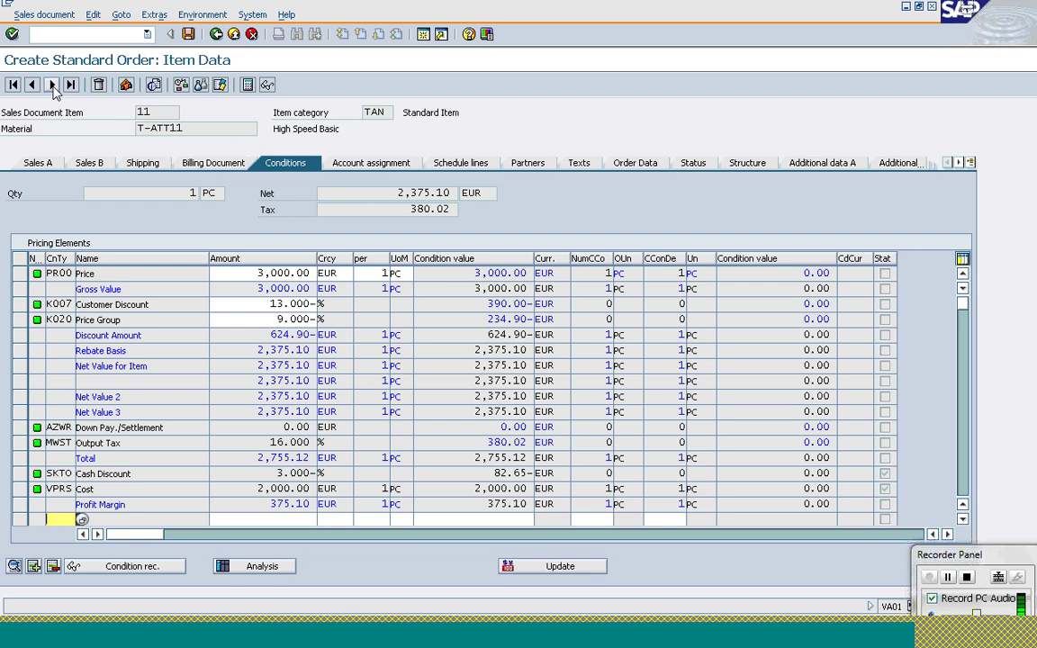
{"action": "left_click", "coordinate": [52, 85]}
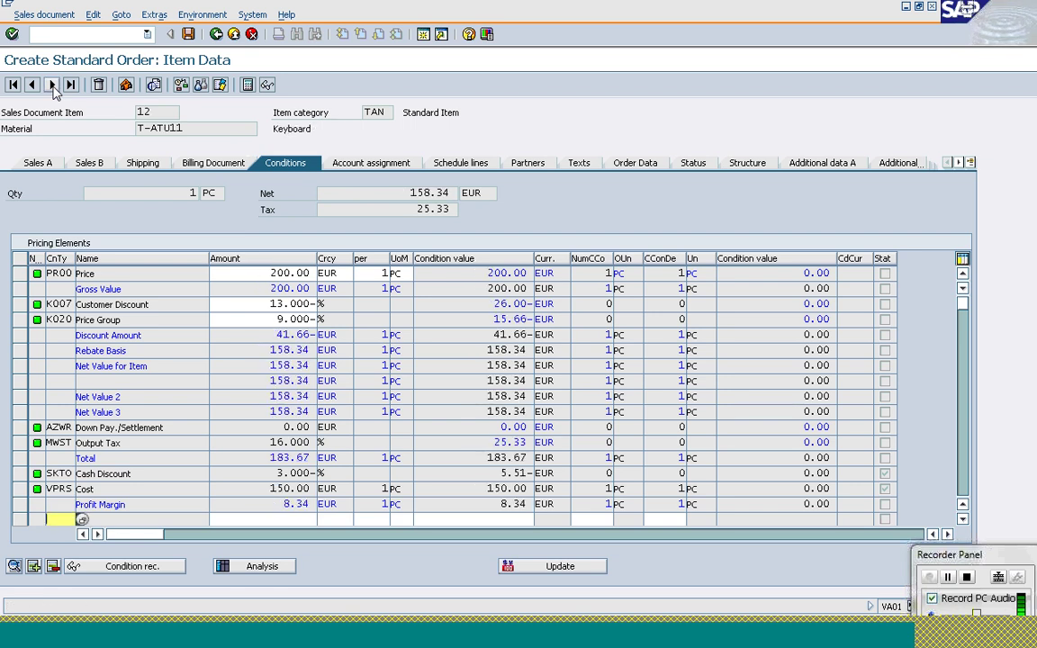
Examine the pricing conditions of component items 13 and 14, and check component item 11's category in the order overview
{"action": "left_click", "coordinate": [52, 84]}
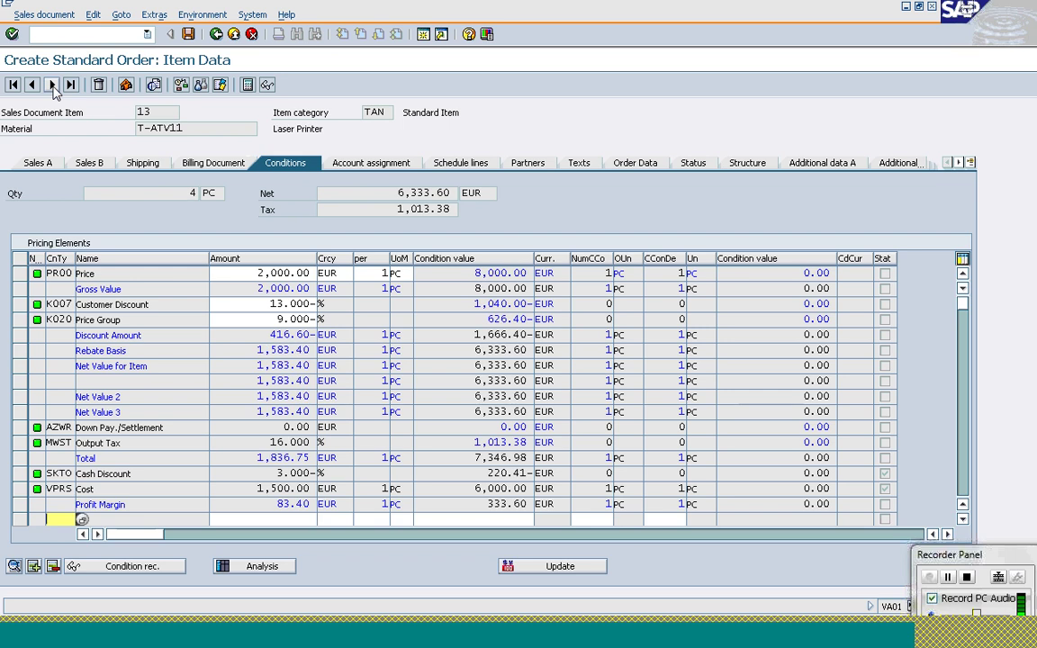
{"action": "left_click", "coordinate": [52, 85]}
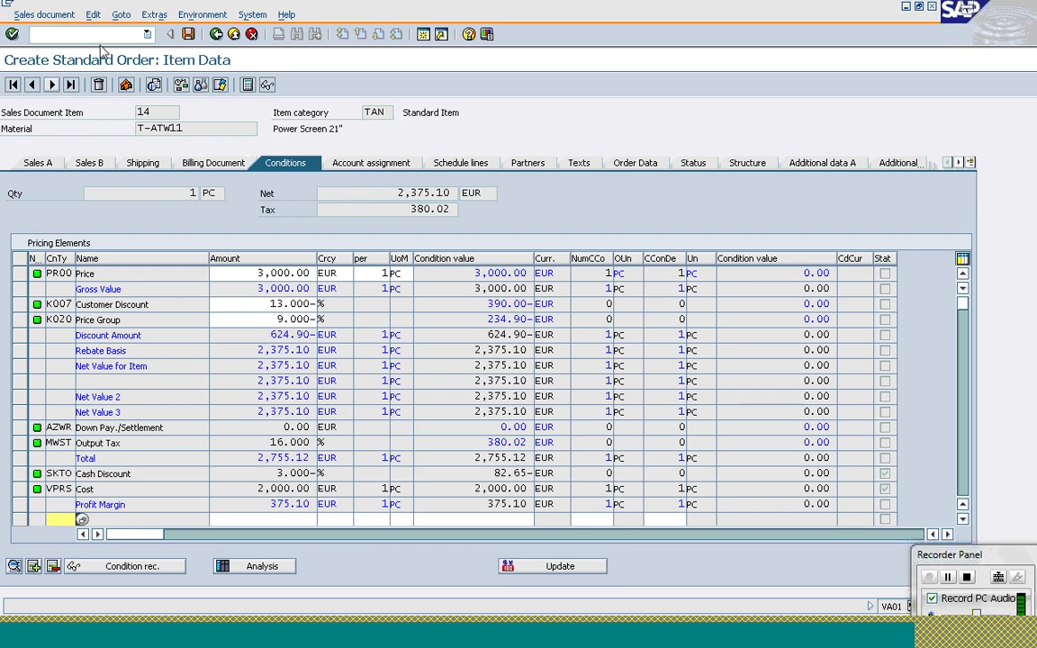
{"action": "left_click", "coordinate": [218, 38]}
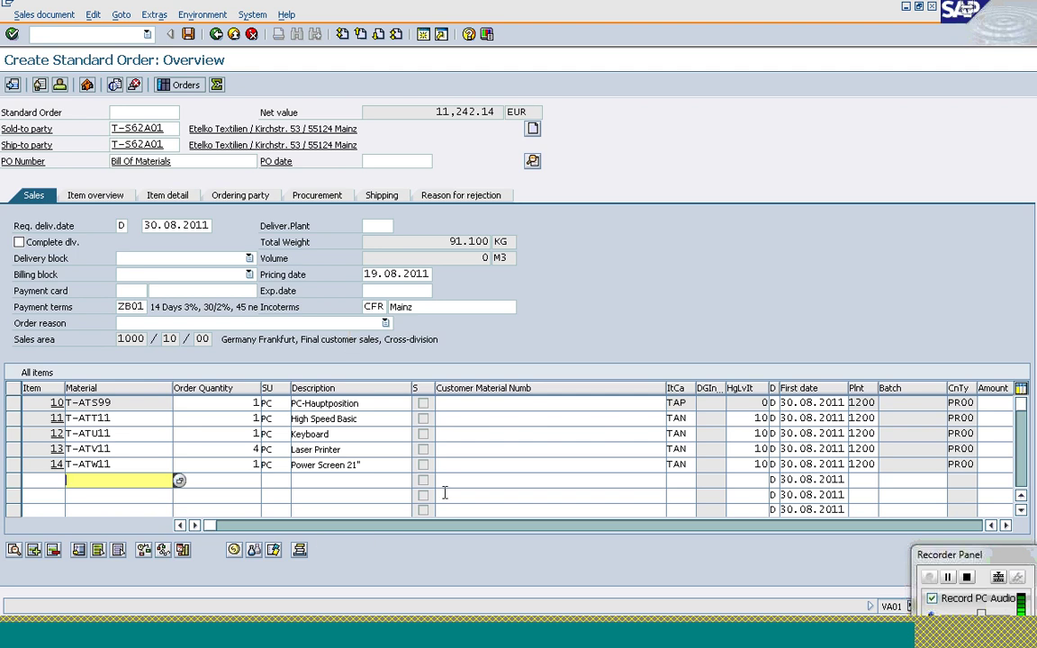
{"action": "left_click", "coordinate": [691, 418]}
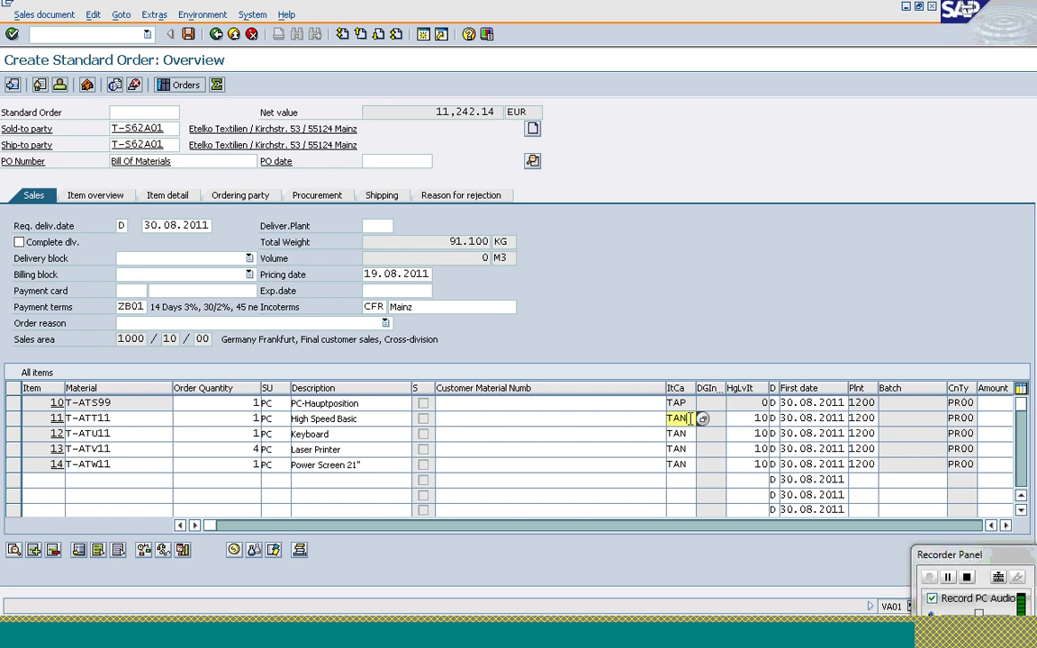
Exit the standard order without saving it and start transaction VF01 for creating a billing document
{"action": "left_click", "coordinate": [216, 34]}
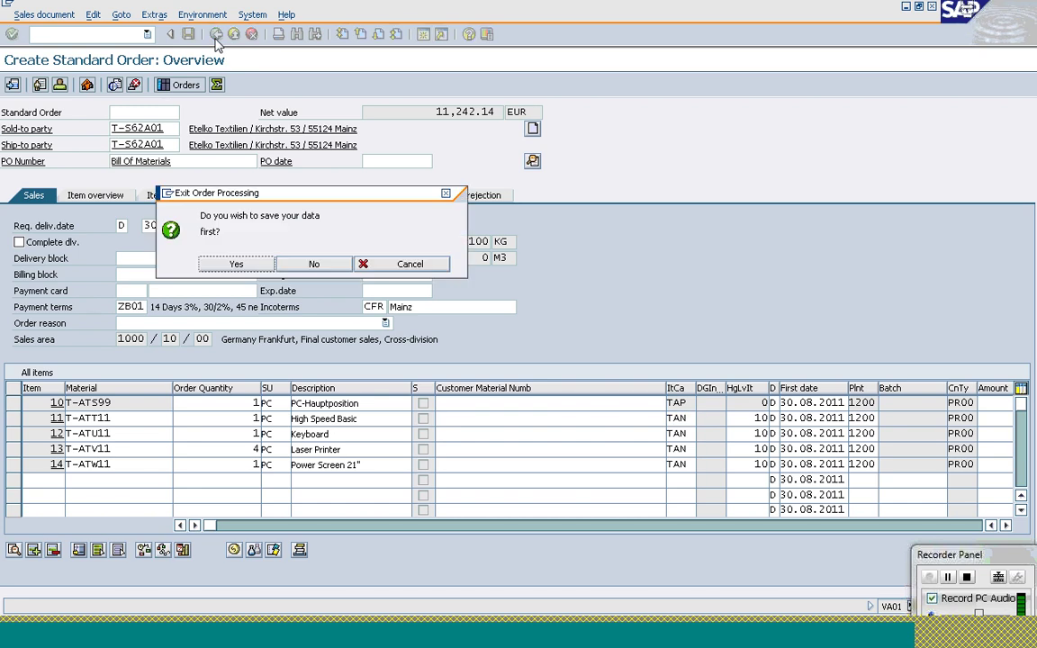
{"action": "left_click", "coordinate": [305, 263]}
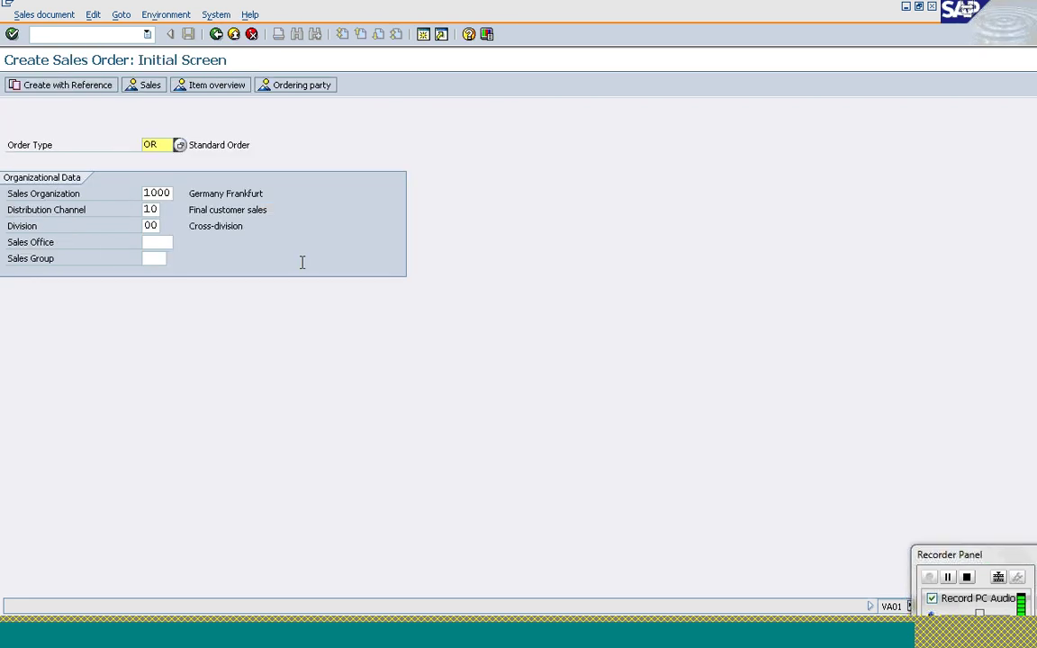
{"action": "left_click", "coordinate": [216, 34]}
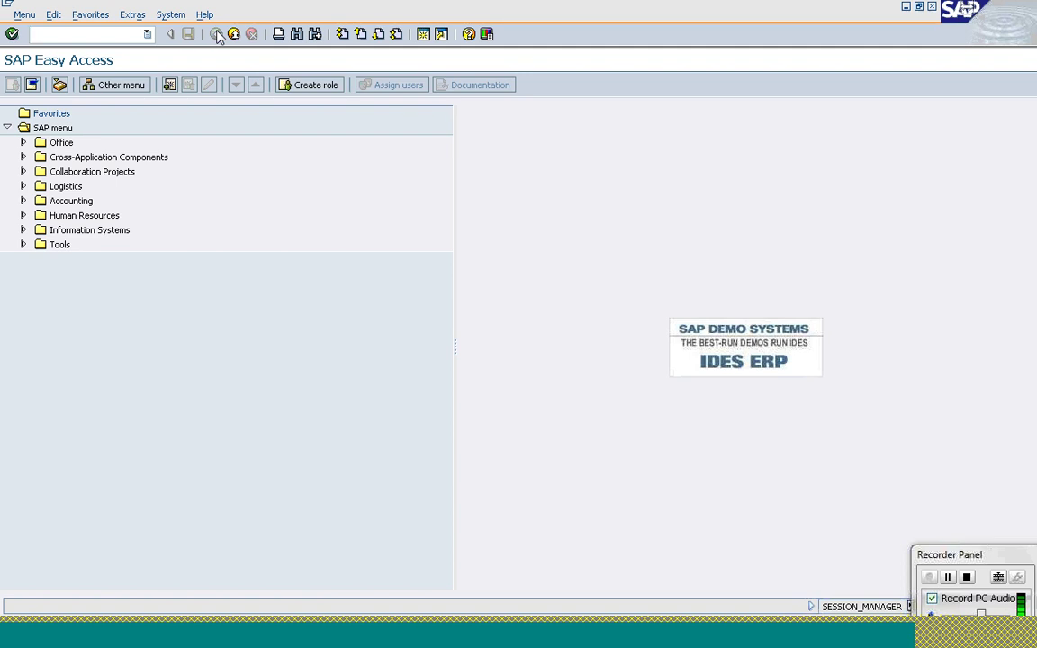
{"action": "type", "text": "/nvf01"}
{"action": "key", "text": "Return"}
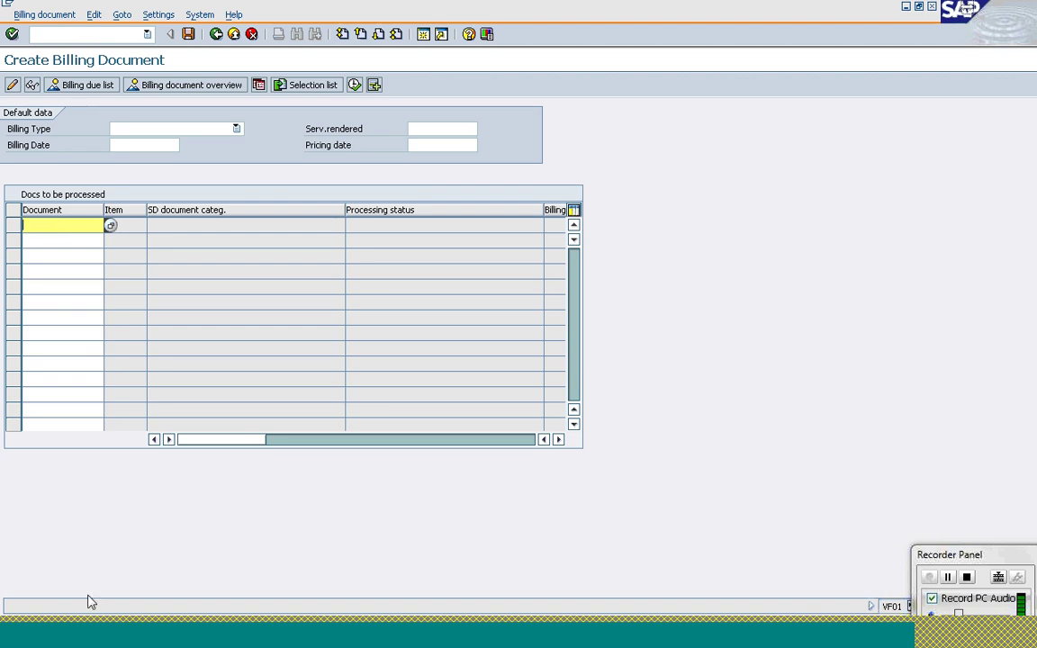
Switch to the session showing item category TAP and examine Billing Relevance options A, F and I without changing the setting
{"action": "left_click", "coordinate": [280, 641]}
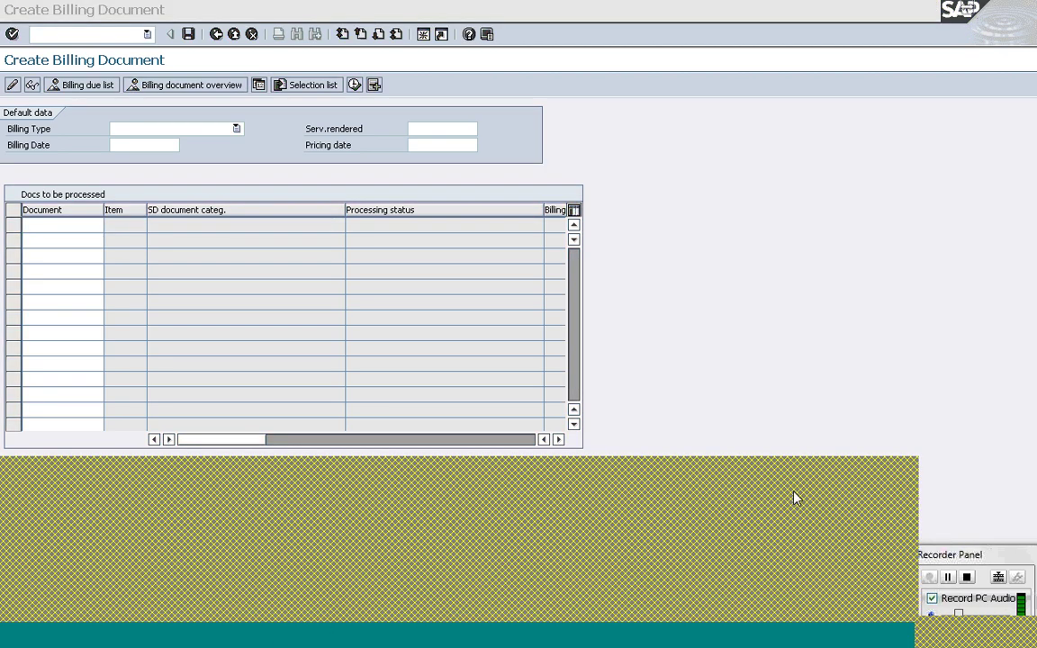
{"action": "left_click", "coordinate": [782, 539]}
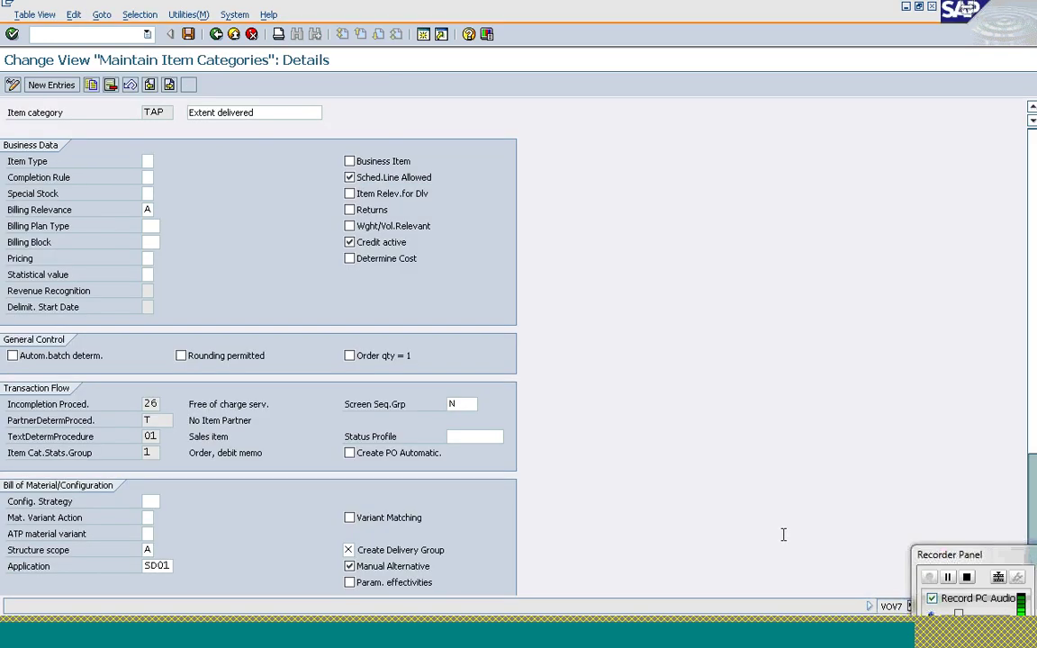
{"action": "left_click", "coordinate": [147, 210]}
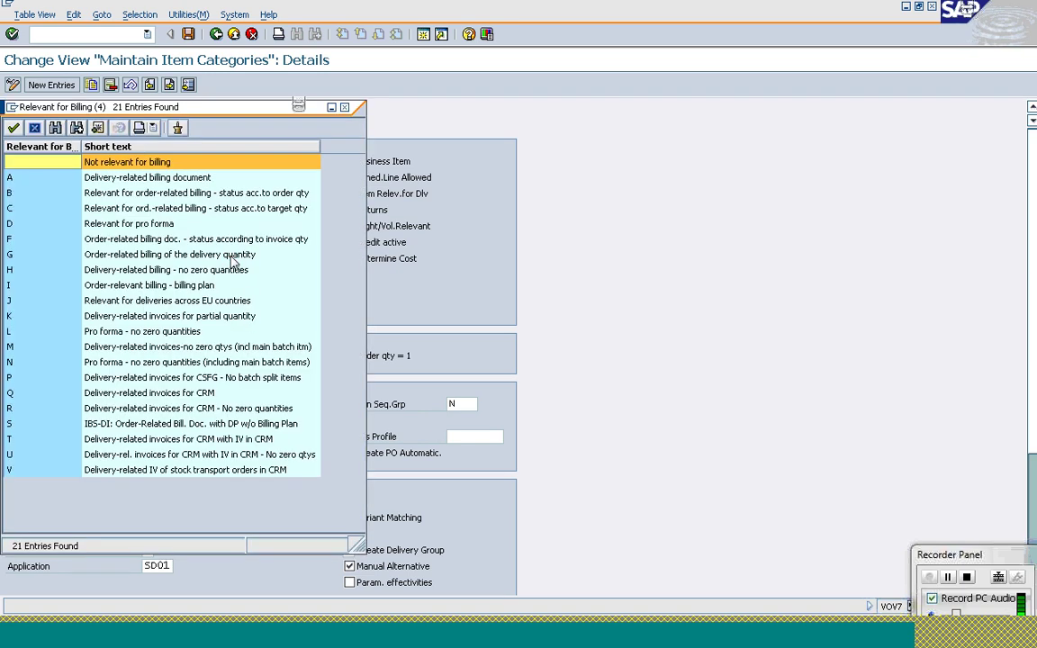
{"action": "left_click", "coordinate": [35, 180]}
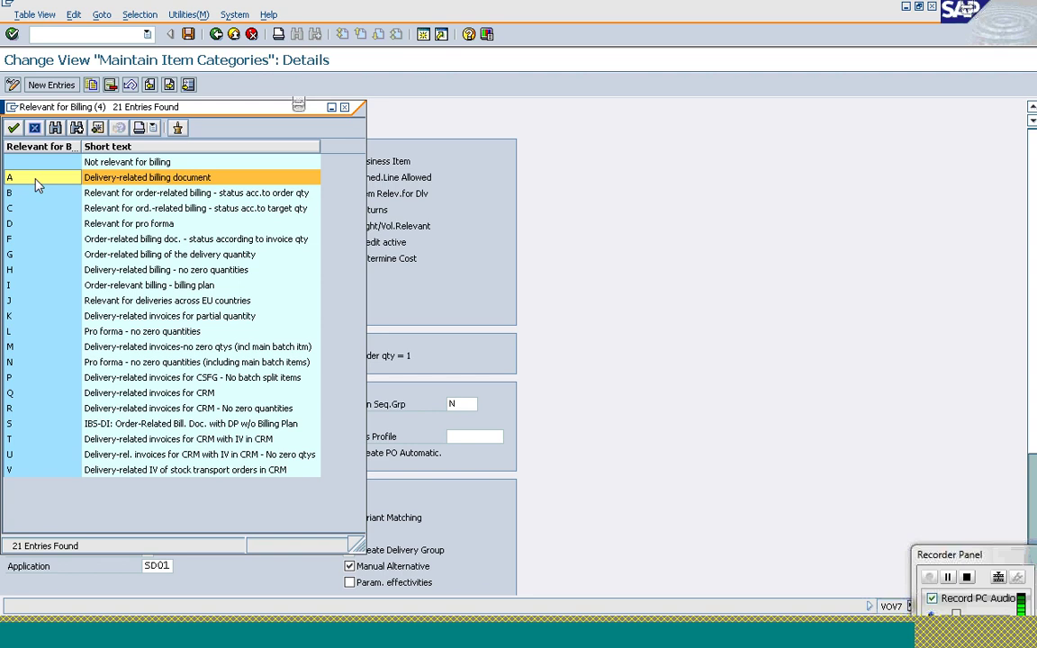
{"action": "left_click", "coordinate": [32, 241]}
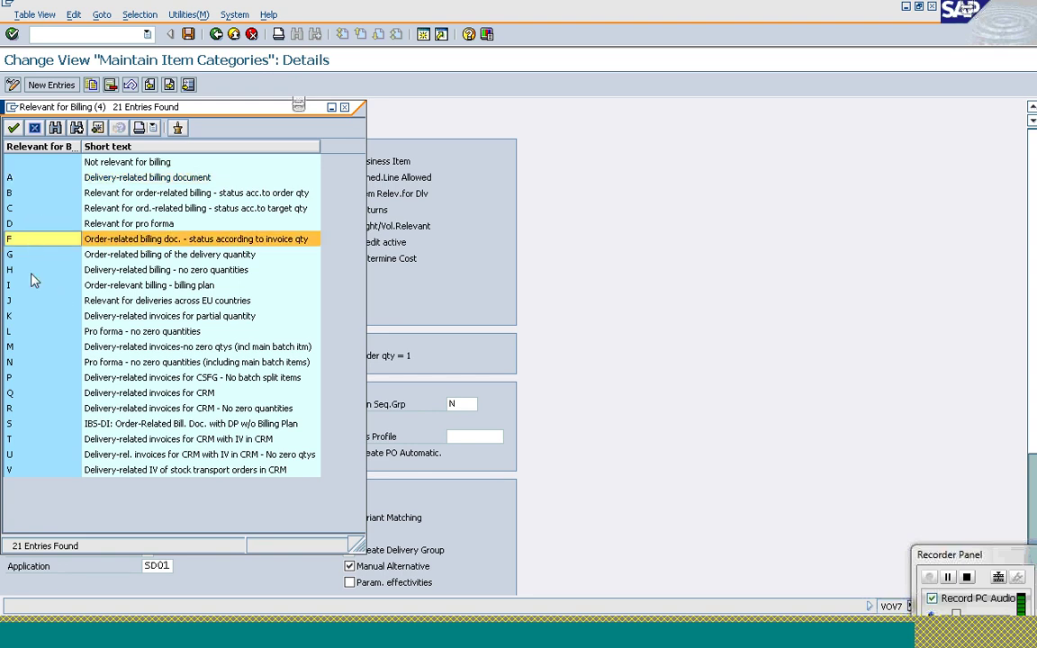
{"action": "left_click", "coordinate": [34, 287]}
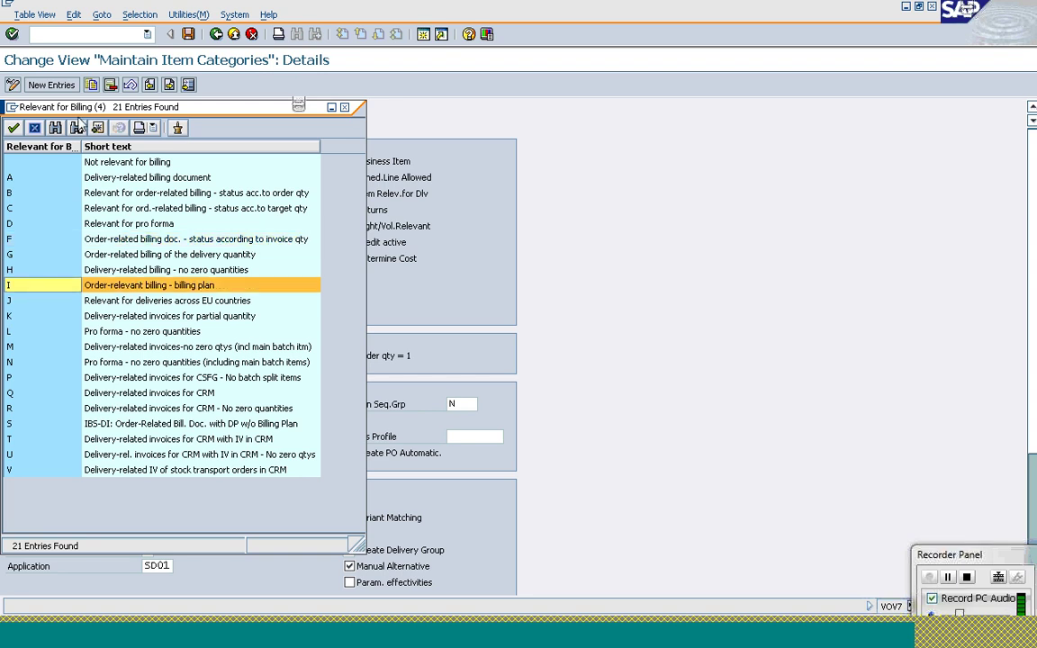
{"action": "left_click", "coordinate": [33, 127]}
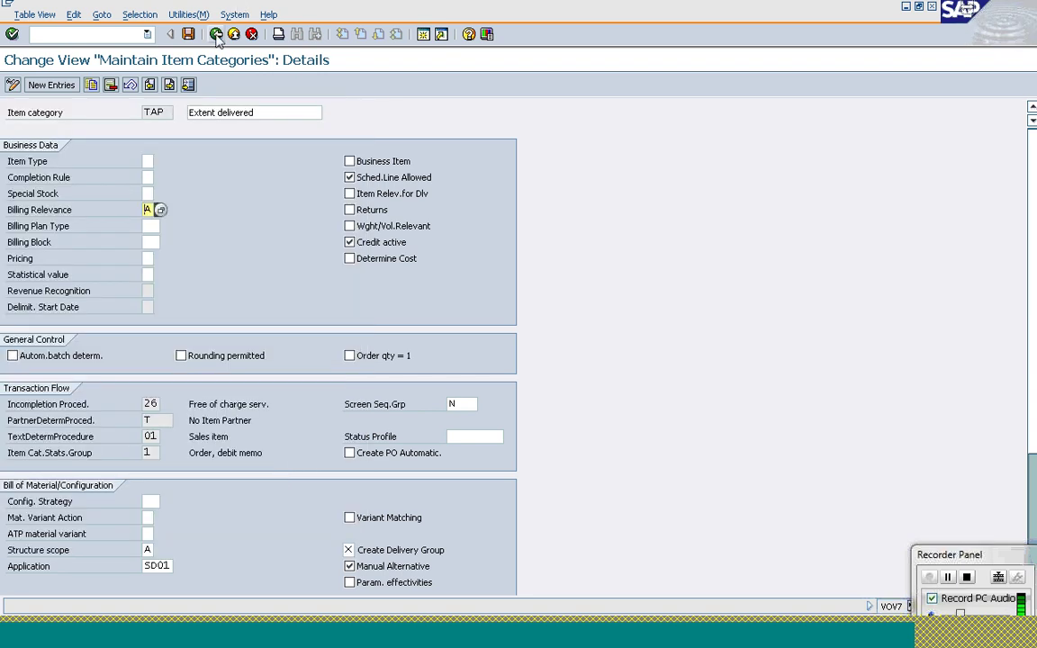
Return to the item category overview, position the list at BVN and open its details
{"action": "key", "text": "F3"}
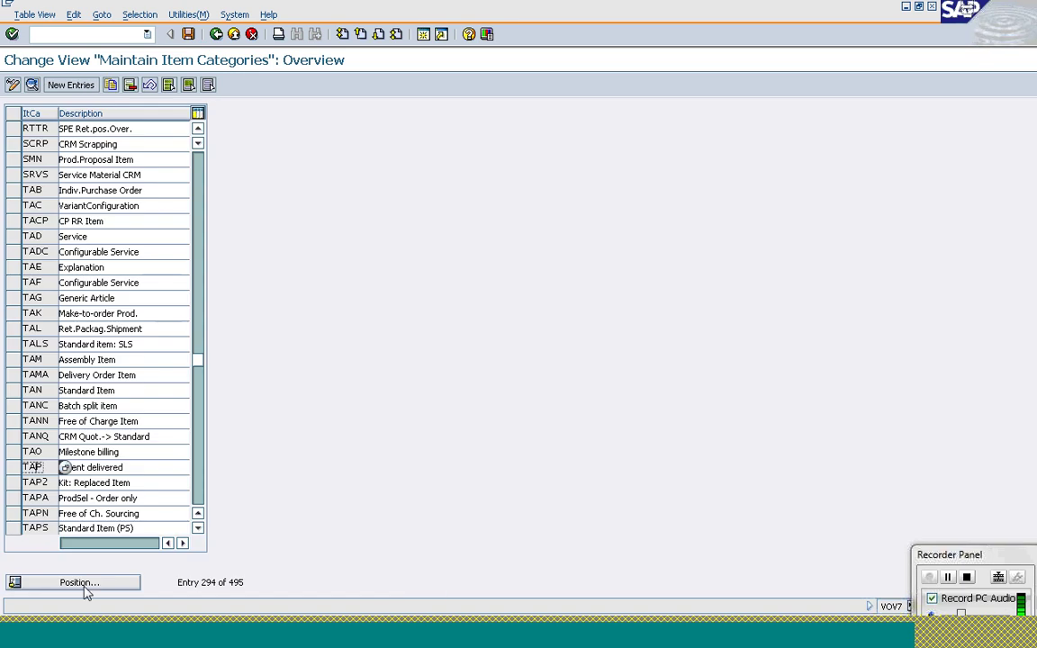
{"action": "left_click", "coordinate": [81, 583]}
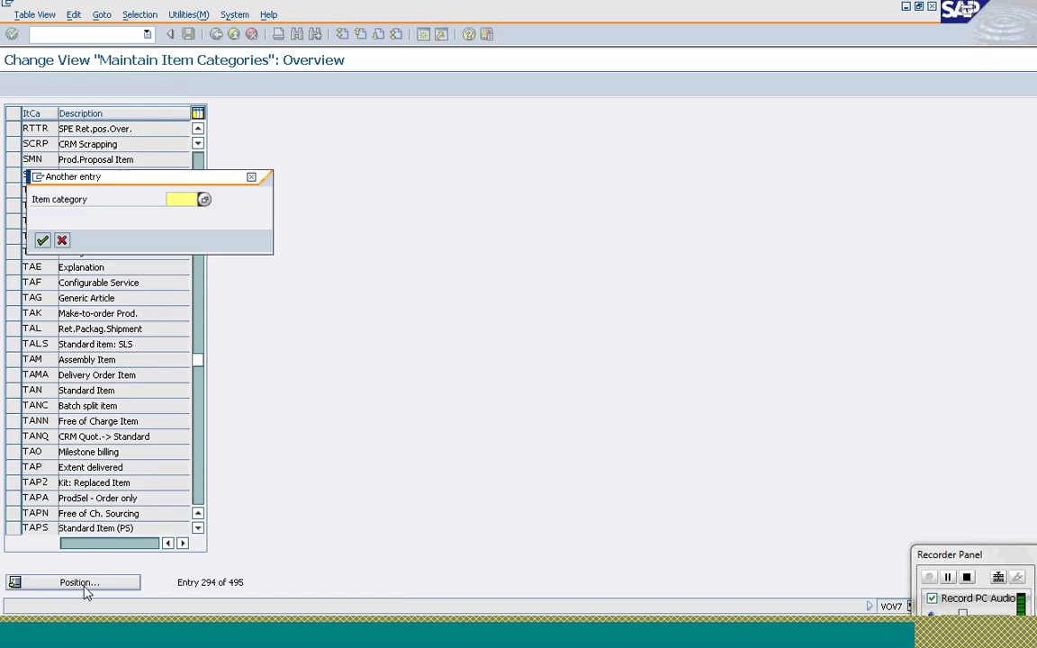
{"action": "type", "text": "ELVR"}
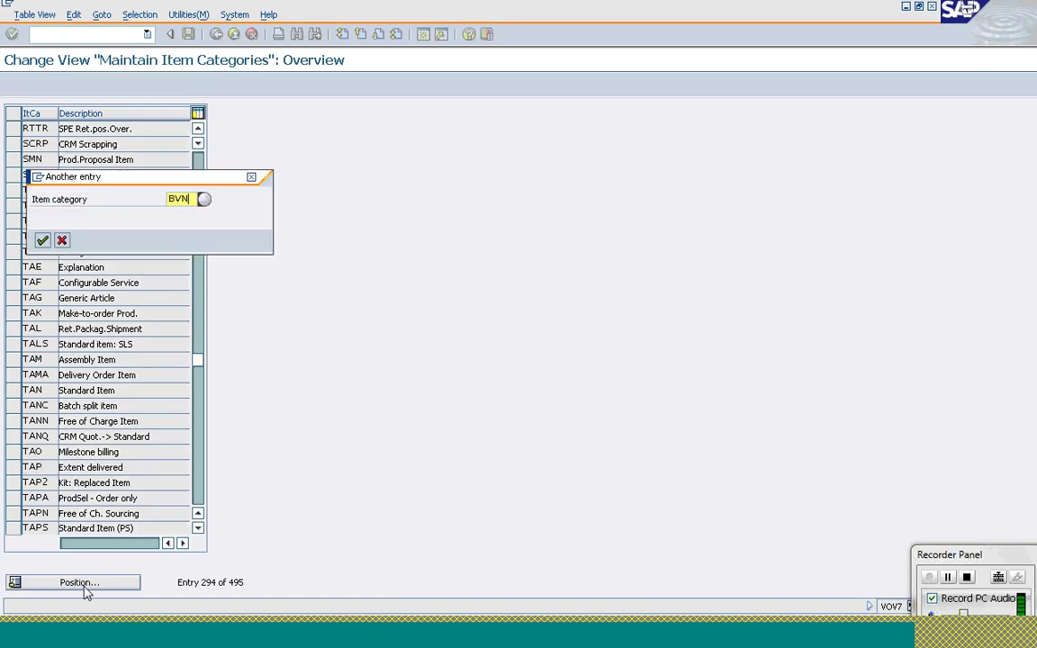
{"action": "key", "text": "Return"}
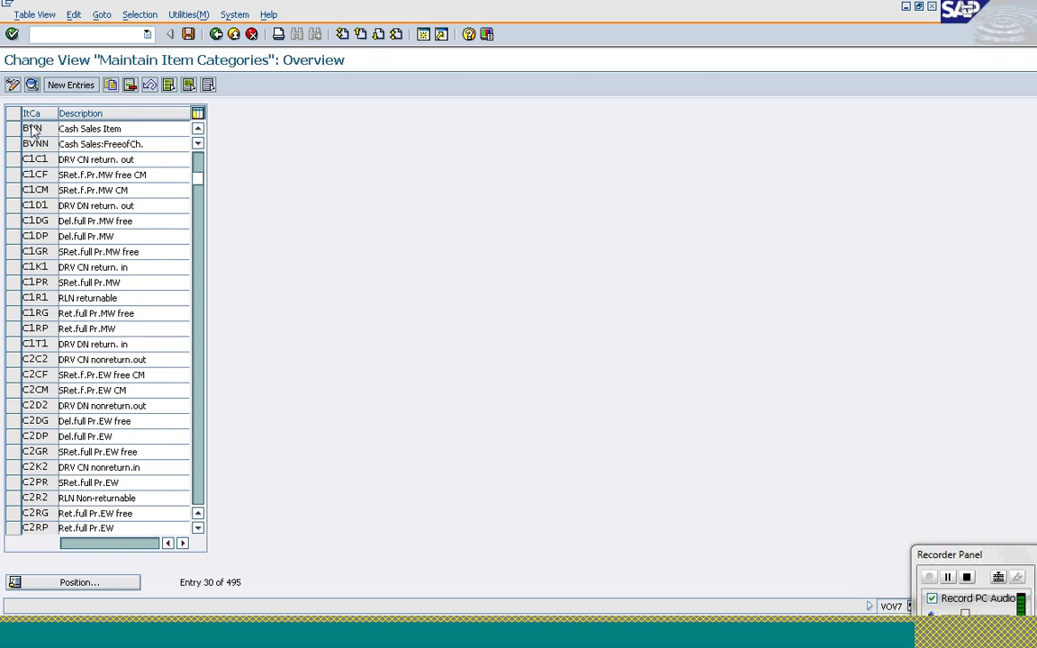
{"action": "double_click", "coordinate": [32, 129]}
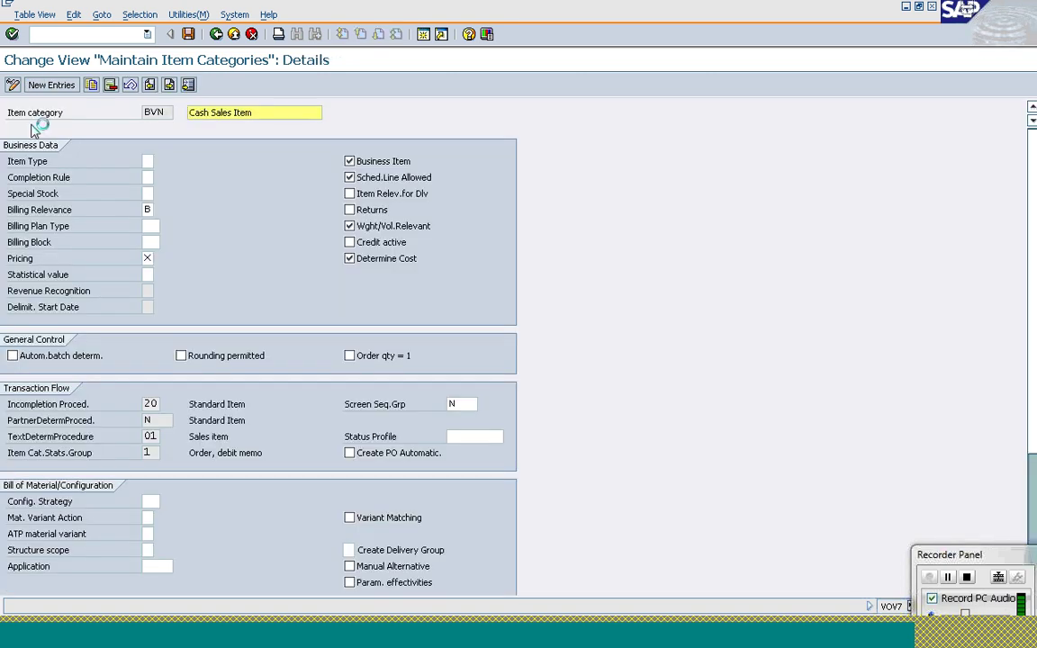
Examine Billing Relevance option B for cash sales item category BVN, leaving the setting as it is
{"action": "left_click", "coordinate": [147, 210]}
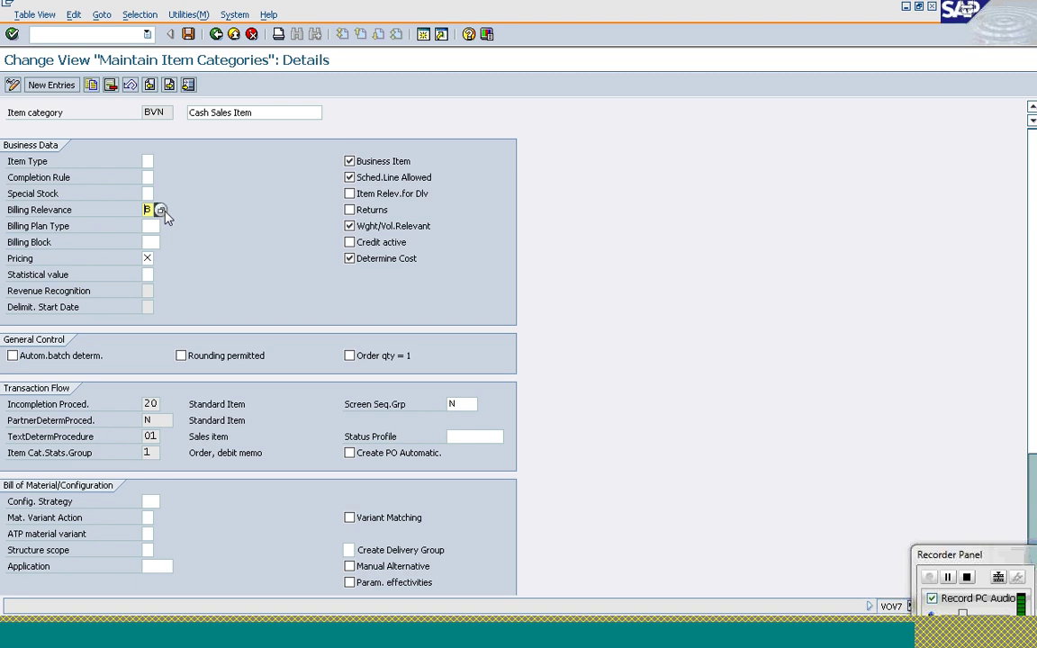
{"action": "key", "text": "Return"}
{"action": "left_click", "coordinate": [164, 209]}
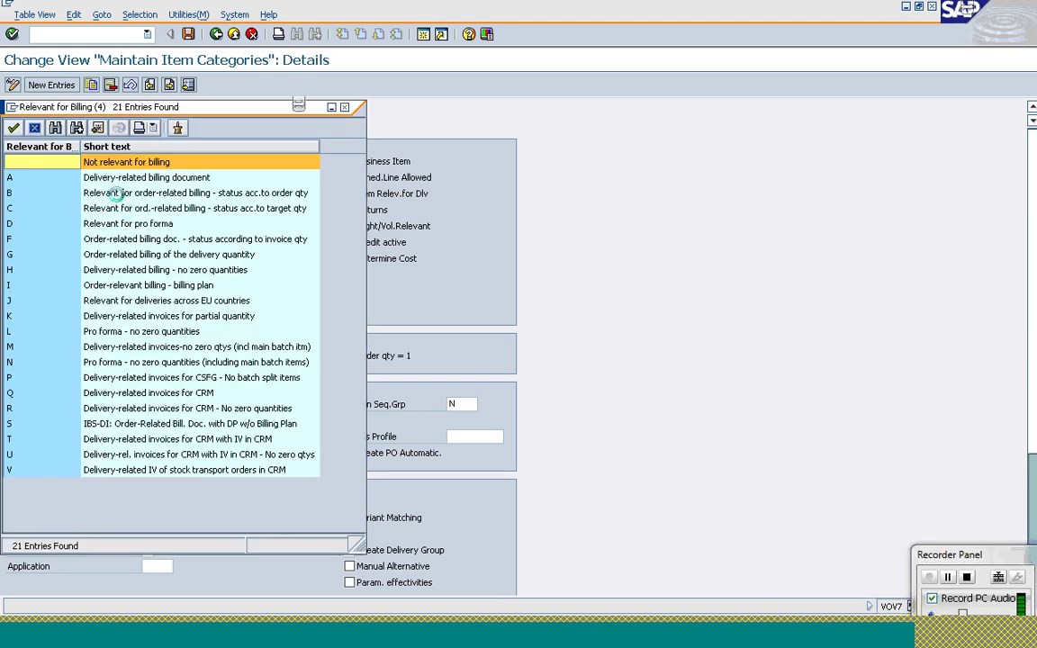
{"action": "left_click", "coordinate": [33, 193]}
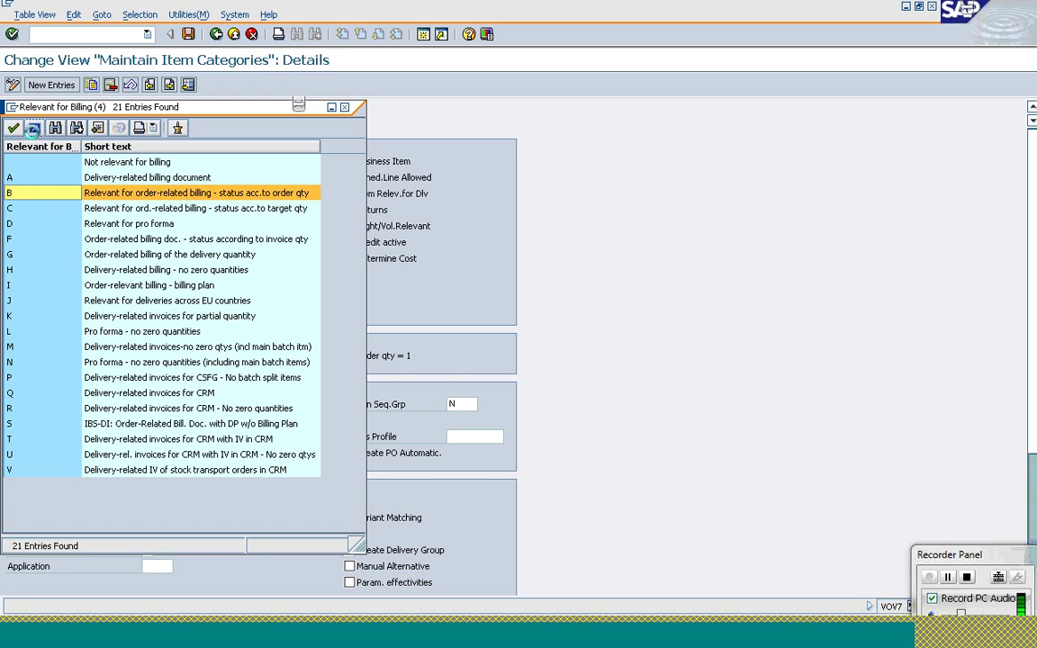
{"action": "left_click", "coordinate": [30, 128]}
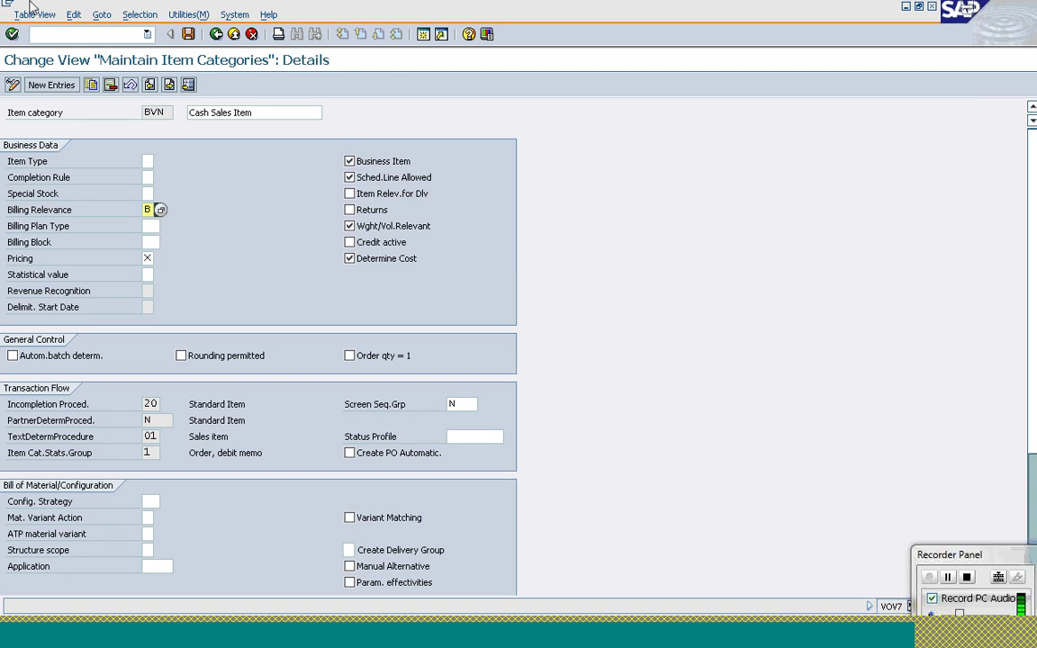
Start transaction VOV8 in a new session, position the list at sales document type OR and open its details
{"action": "left_click", "coordinate": [42, 36]}
{"action": "type", "text": "/ovov8"}
{"action": "key", "text": "Return"}
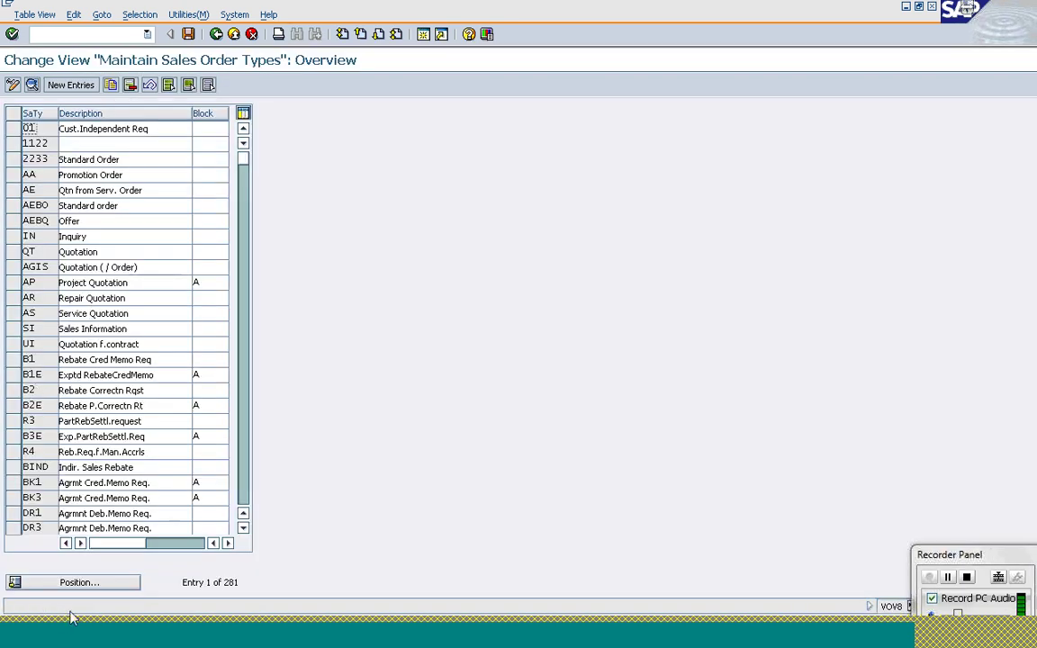
{"action": "left_click", "coordinate": [80, 582]}
{"action": "type", "text": "OR"}
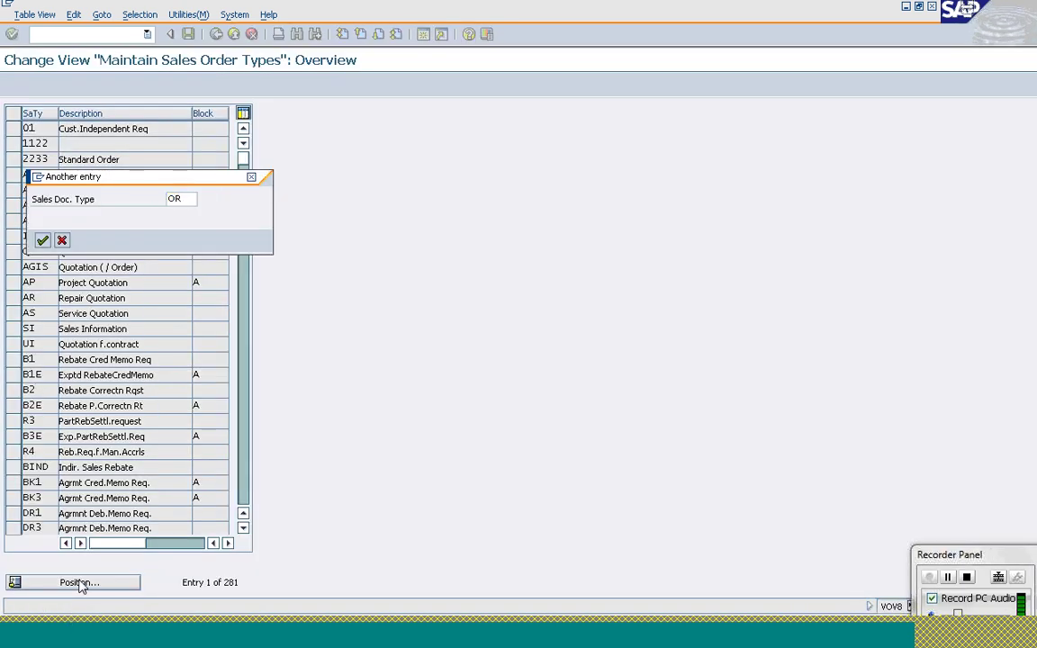
{"action": "key", "text": "Return"}
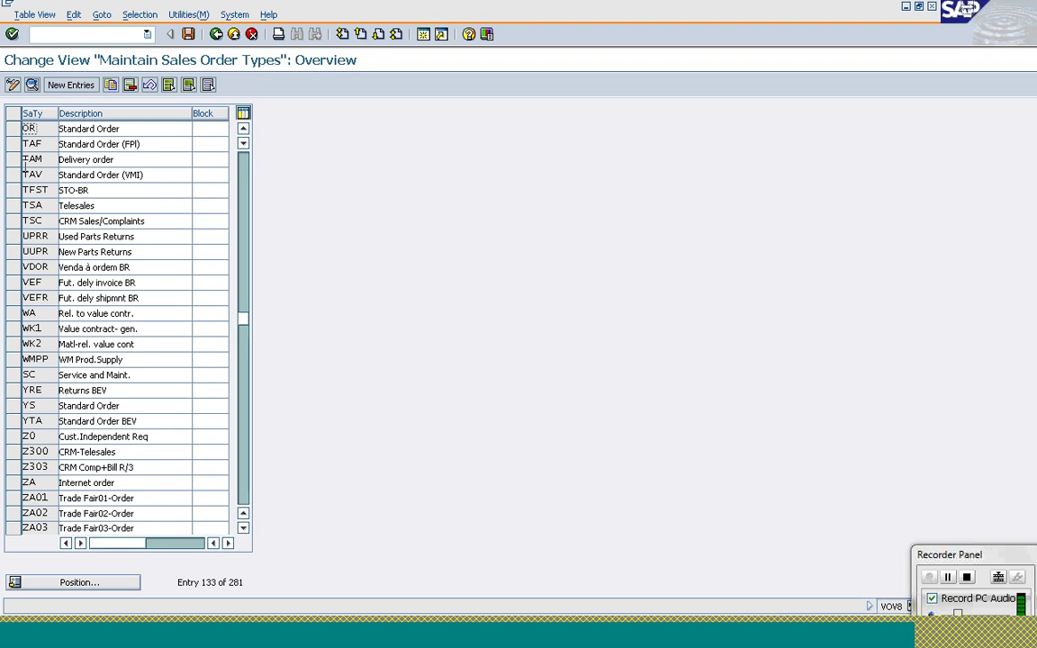
{"action": "double_click", "coordinate": [46, 129]}
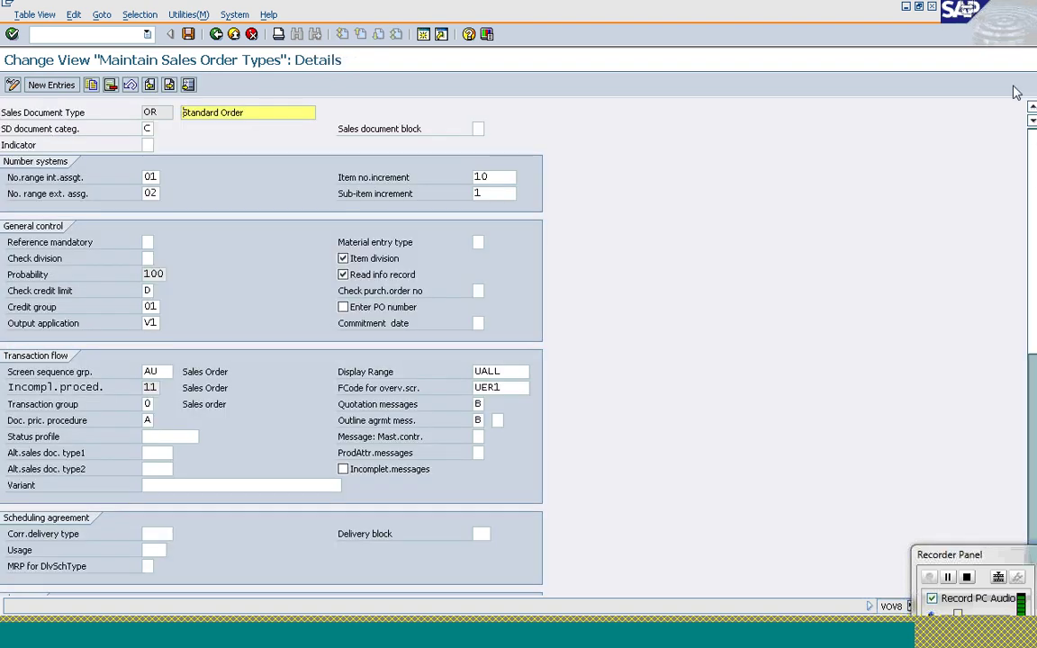
Examine the delivery type, delivery-related billing type and order-related billing type assigned to sales document type OR
{"action": "scroll", "coordinate": [1034, 196], "scroll_direction": "down", "scroll_amount": 2}
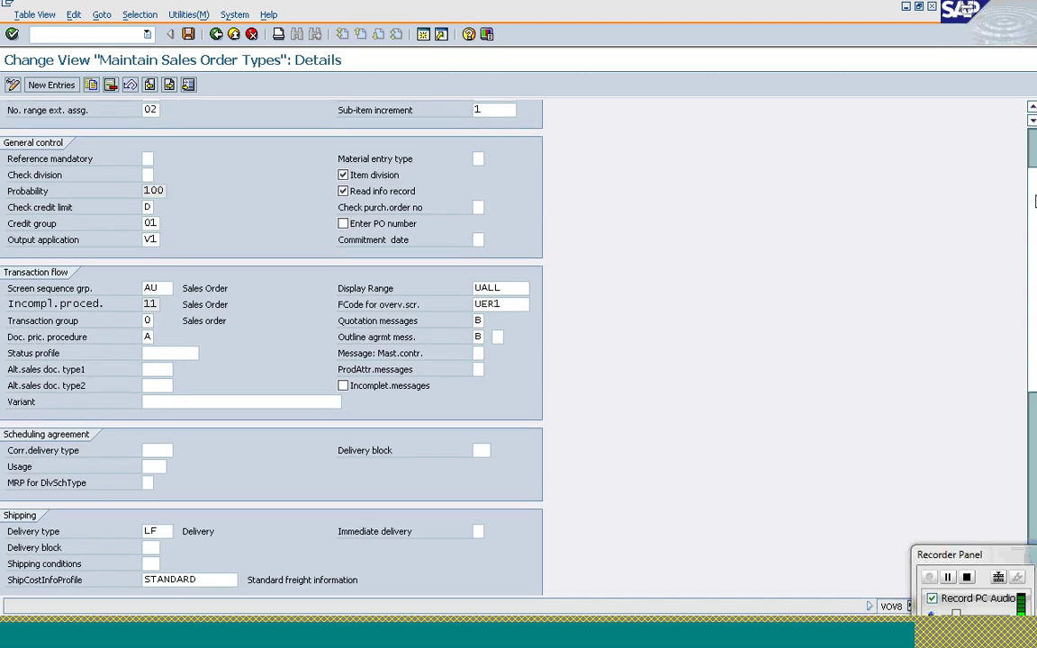
{"action": "scroll", "coordinate": [1035, 201], "scroll_direction": "down", "scroll_amount": 1}
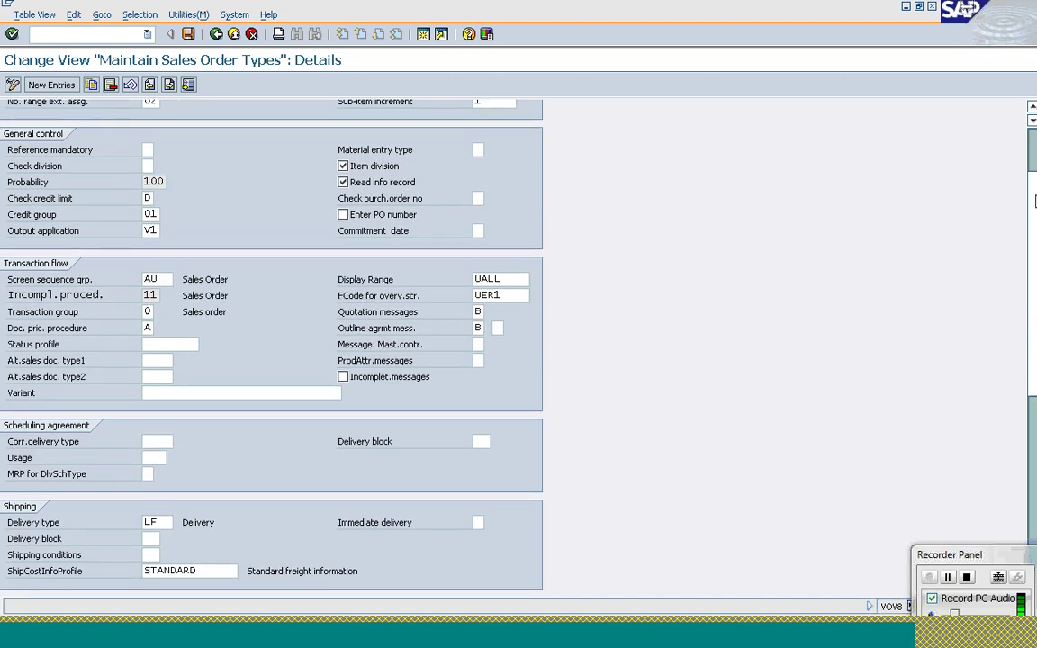
{"action": "scroll", "coordinate": [1034, 201], "scroll_direction": "down", "scroll_amount": 1}
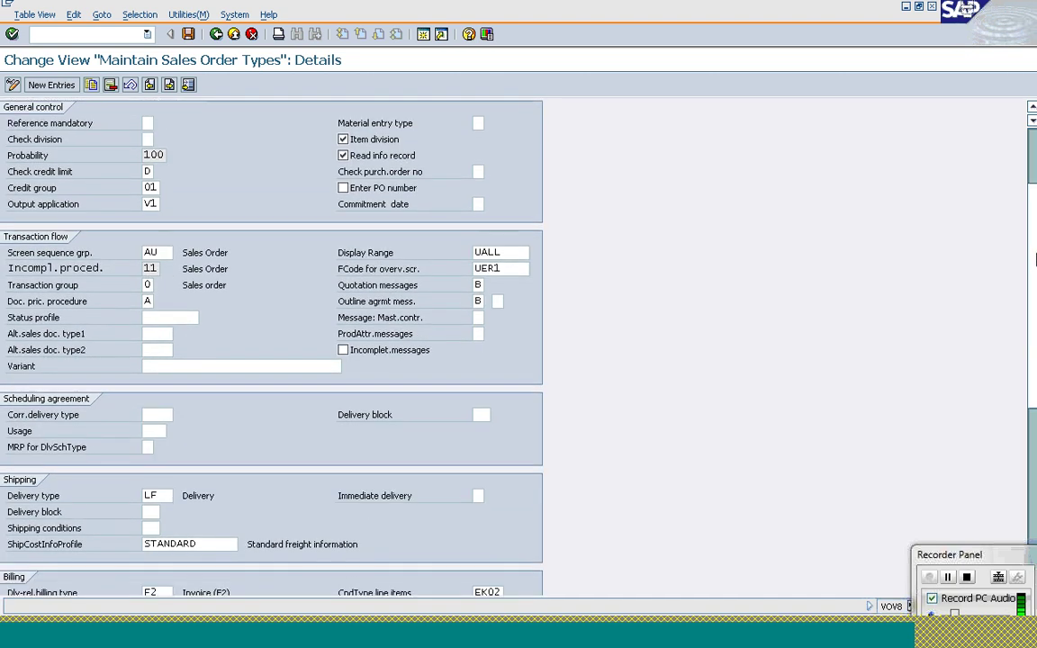
{"action": "scroll", "coordinate": [1035, 259], "scroll_direction": "down", "scroll_amount": 3}
{"action": "scroll", "coordinate": [435, 236], "scroll_direction": "down", "scroll_amount": 1}
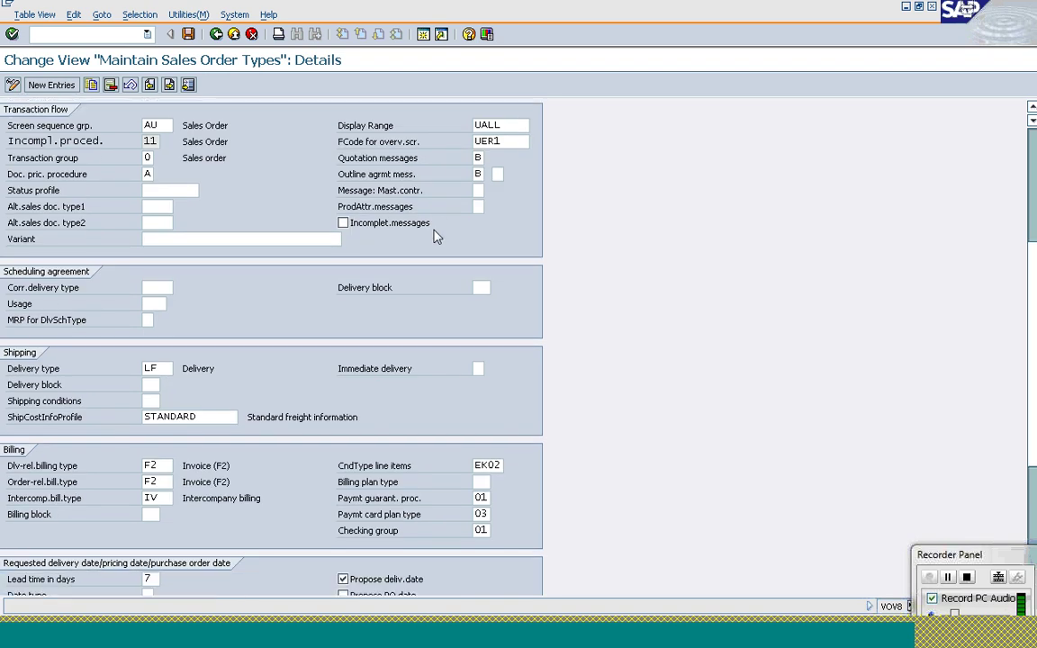
{"action": "left_click", "coordinate": [172, 368]}
{"action": "scroll", "coordinate": [1034, 382], "scroll_direction": "down", "scroll_amount": 1}
{"action": "left_click_drag", "start_coordinate": [1034, 382], "coordinate": [1033, 448]}
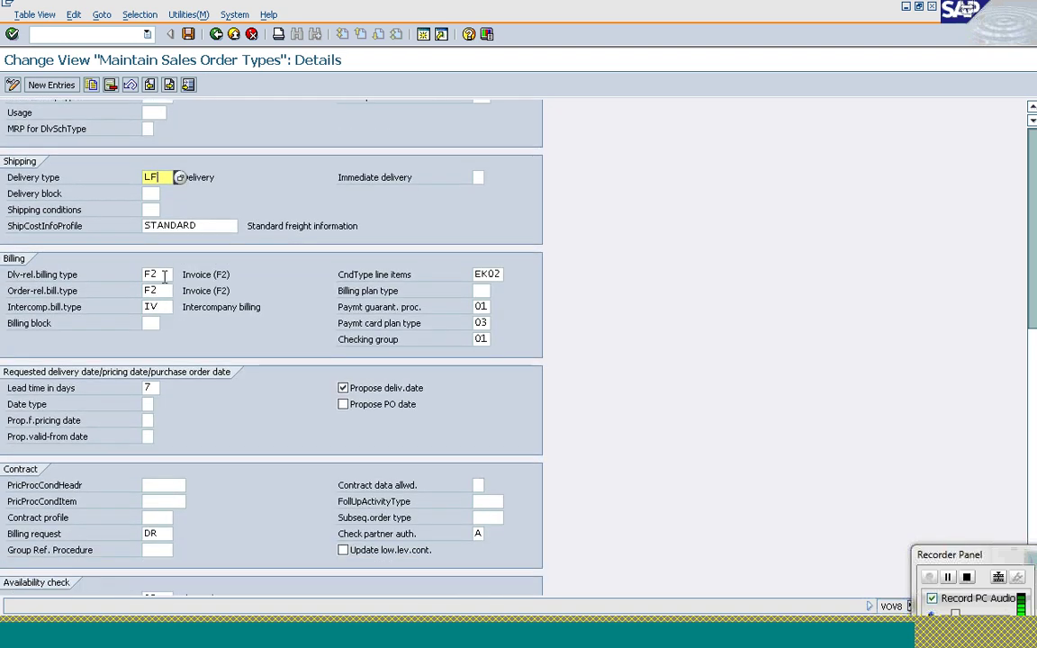
{"action": "left_click", "coordinate": [165, 275]}
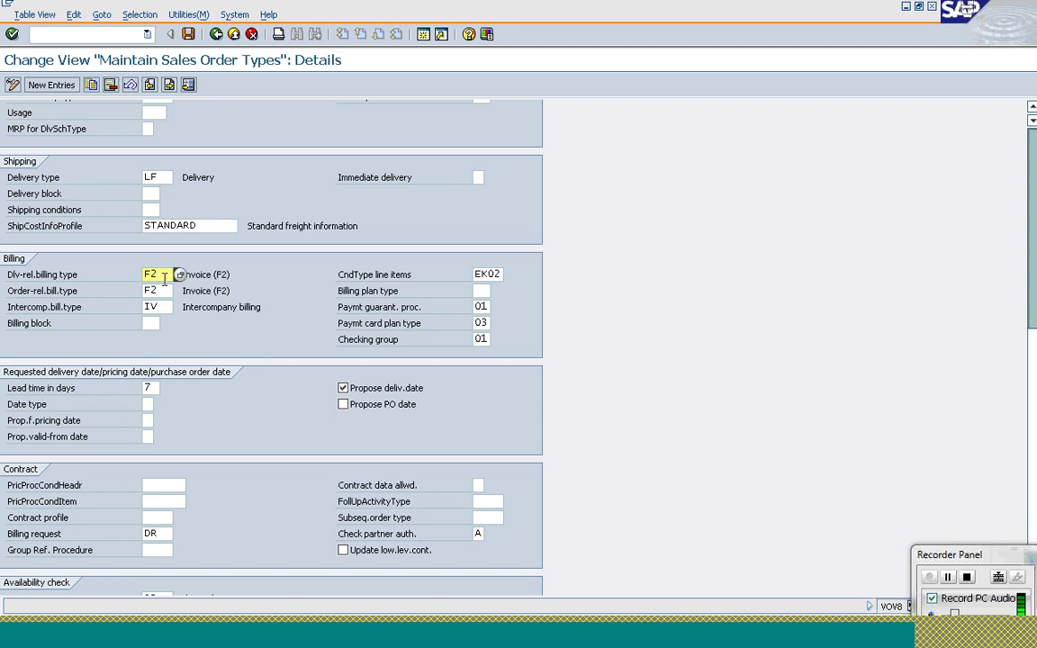
{"action": "left_click", "coordinate": [165, 291]}
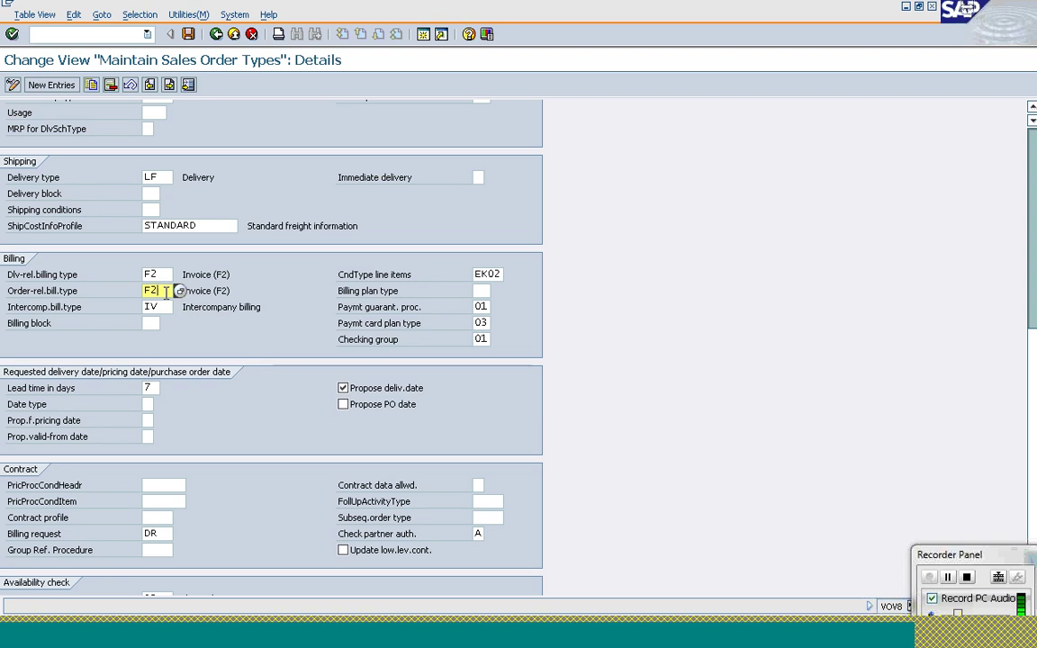
Compare the delivery type with the order-related billing type in the details of sales document type OR
{"action": "left_click", "coordinate": [150, 177]}
{"action": "scroll", "coordinate": [179, 216], "scroll_direction": "down", "scroll_amount": 1}
{"action": "left_click", "coordinate": [167, 290]}
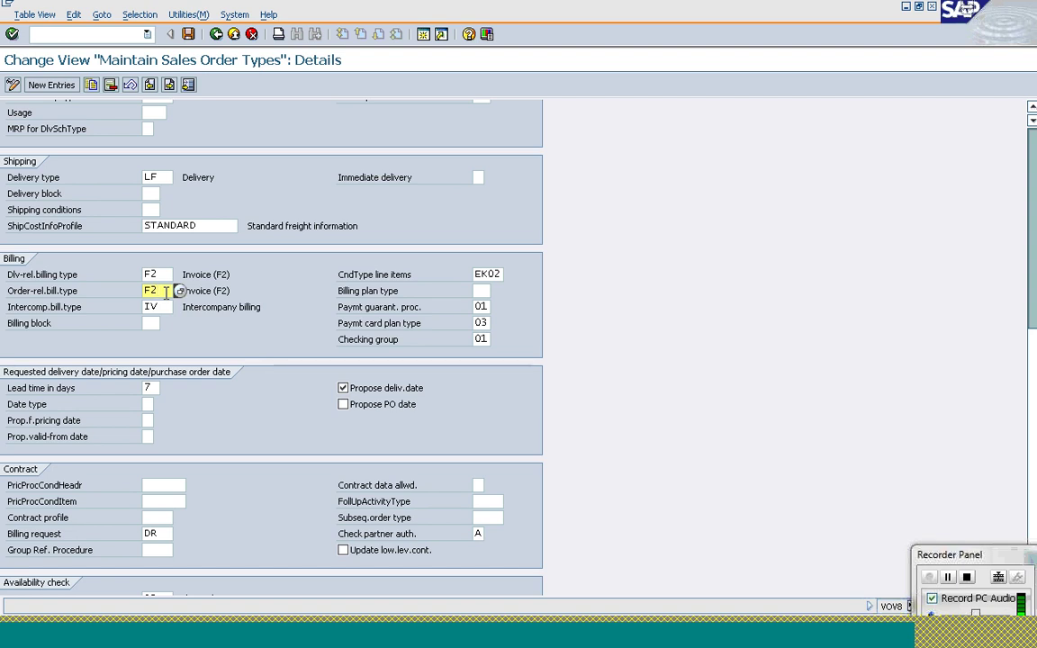
Switch to the session displaying the F2 invoice and open its accounting document from the list of accounting documents
{"action": "left_click", "coordinate": [279, 636]}
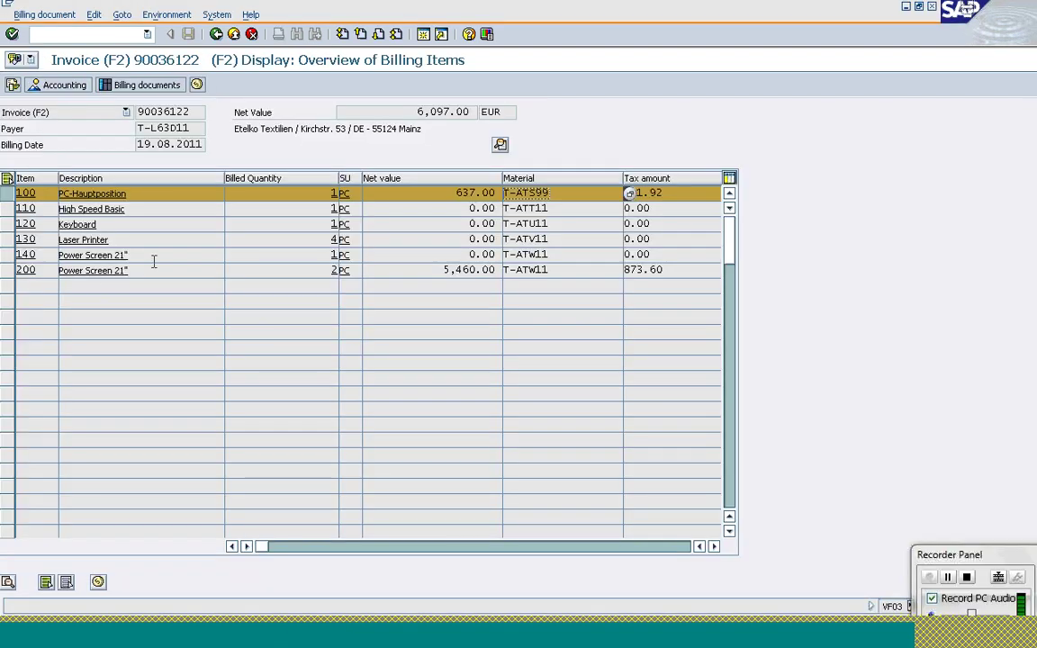
{"action": "left_click", "coordinate": [207, 243]}
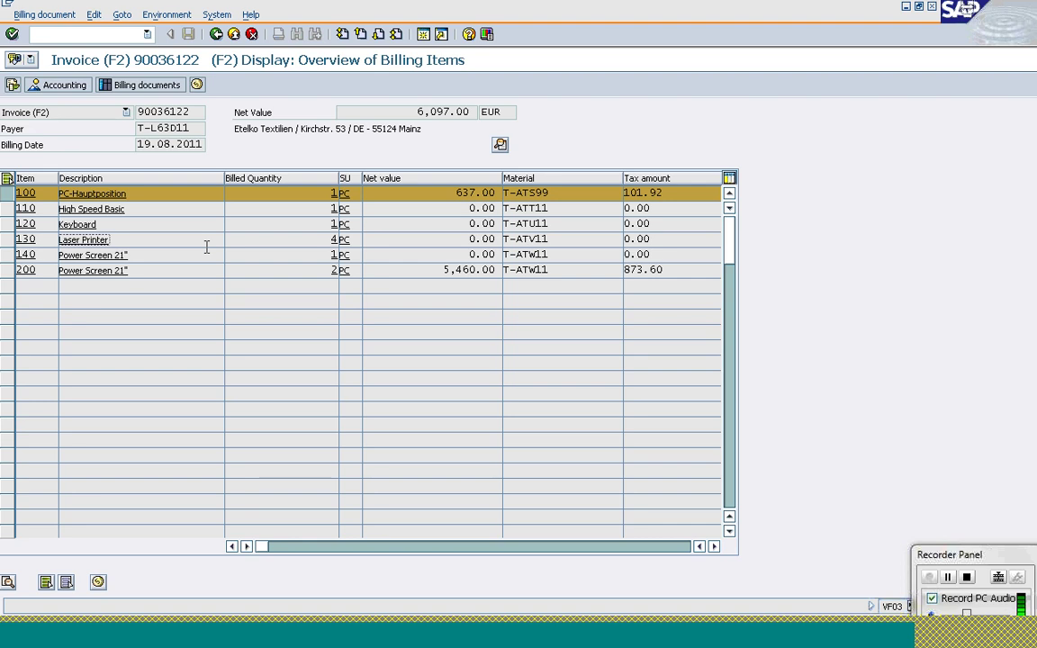
{"action": "left_click", "coordinate": [67, 89]}
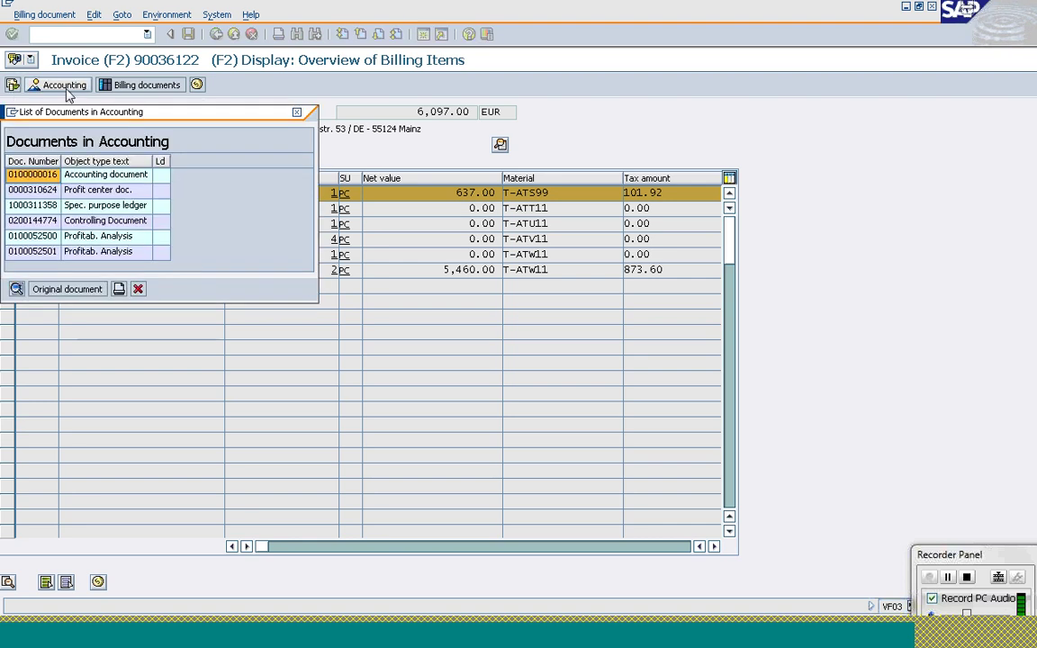
{"action": "left_click", "coordinate": [50, 178]}
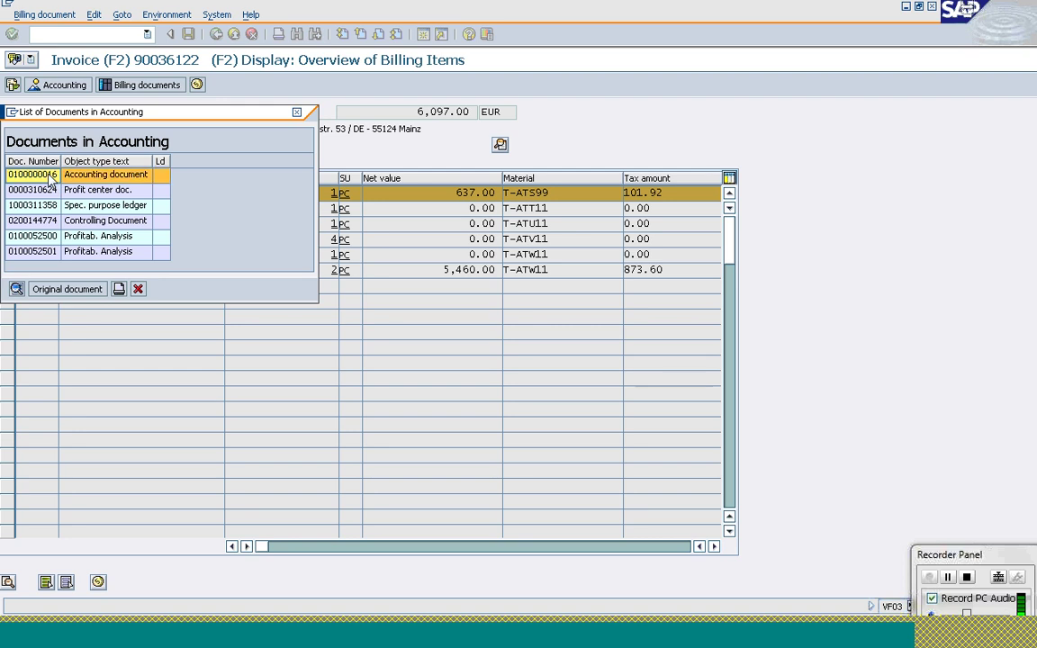
{"action": "left_click", "coordinate": [16, 289]}
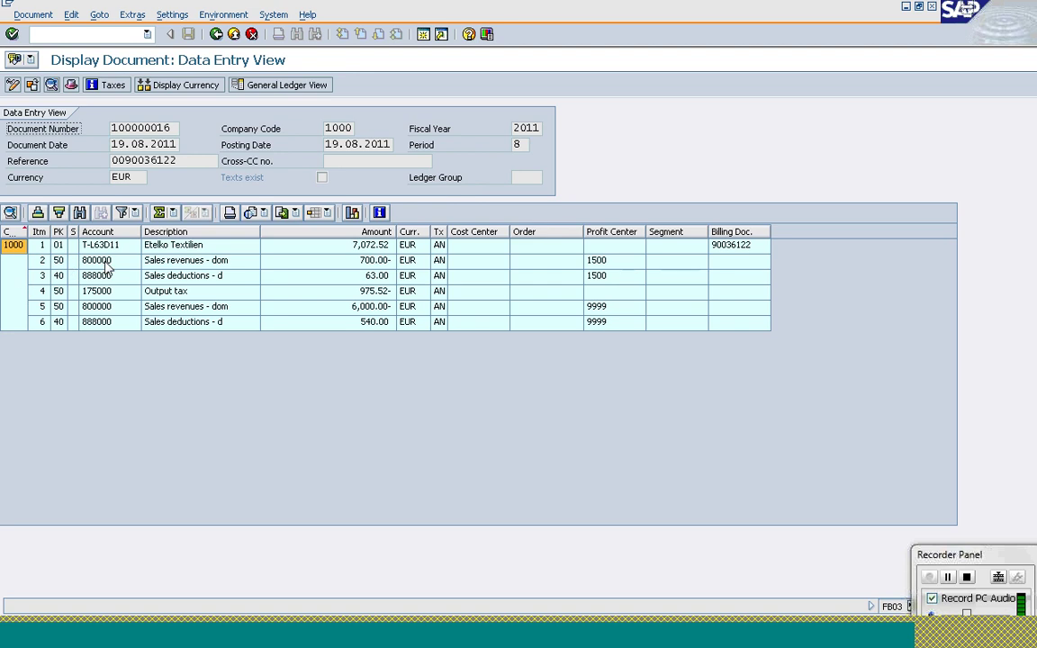
Examine the amounts posted to the customer, sales revenues, sales deductions and output tax lines of the accounting document
{"action": "left_click", "coordinate": [105, 248]}
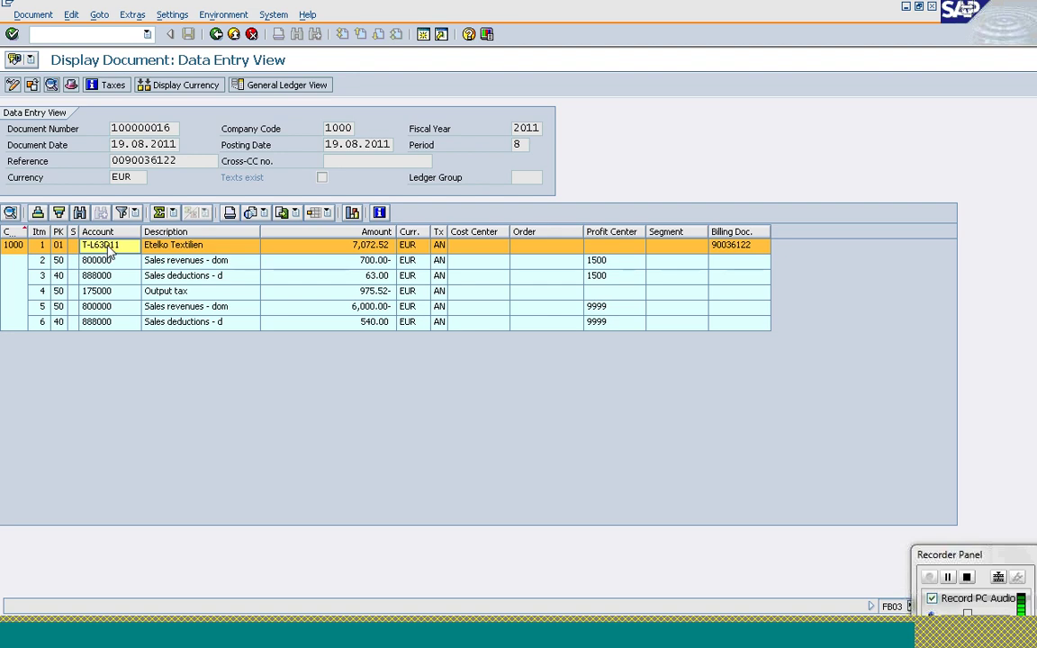
{"action": "left_click", "coordinate": [358, 251]}
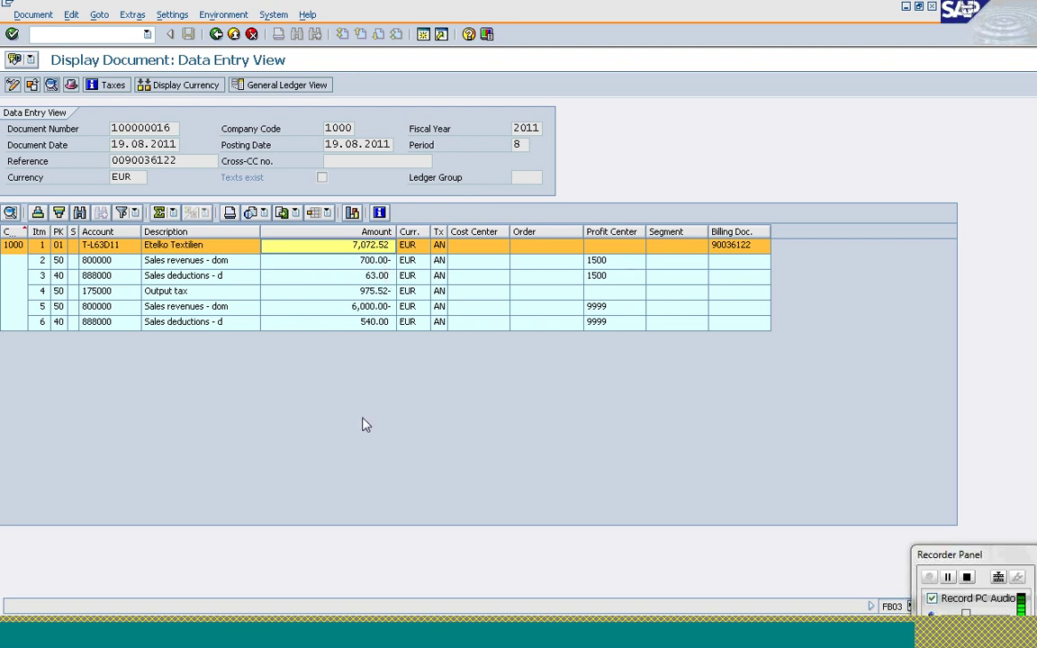
{"action": "left_click", "coordinate": [379, 311]}
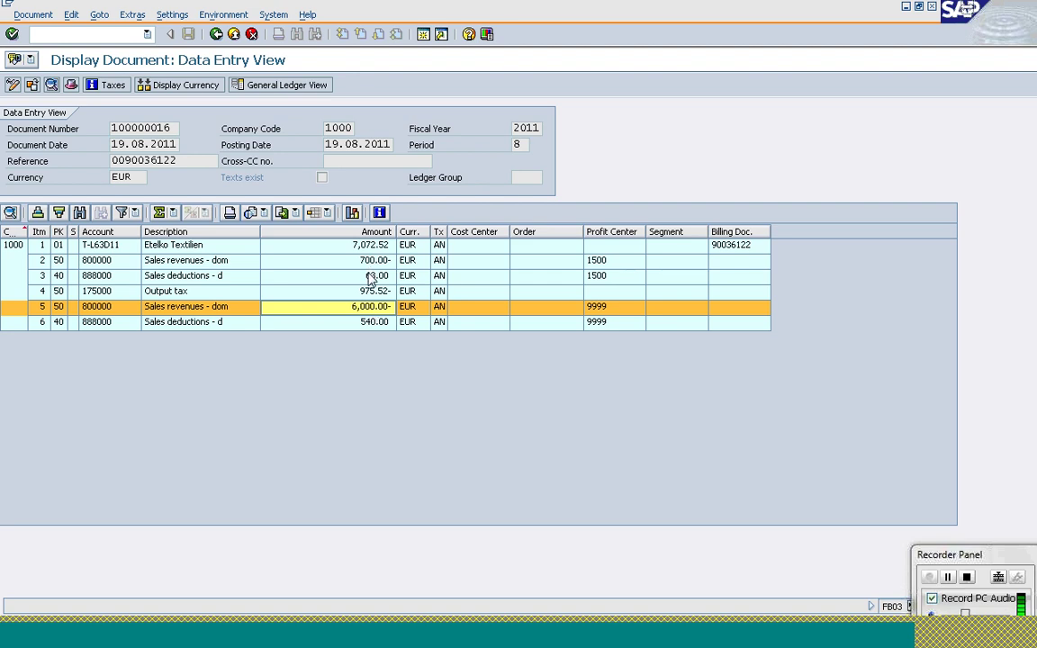
{"action": "left_click", "coordinate": [371, 277]}
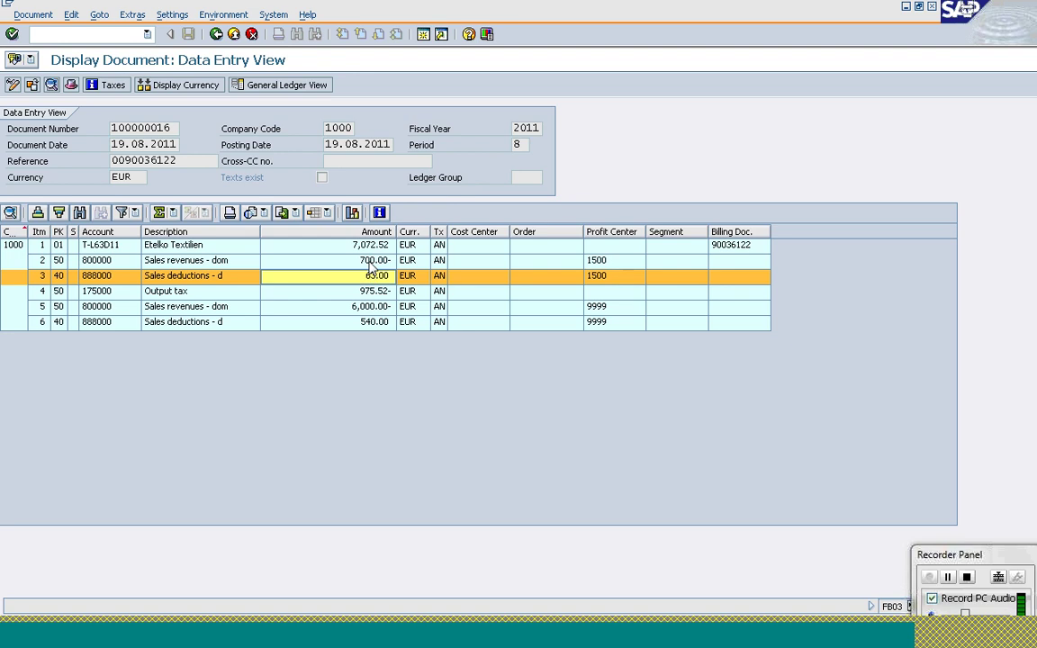
{"action": "left_click", "coordinate": [371, 263]}
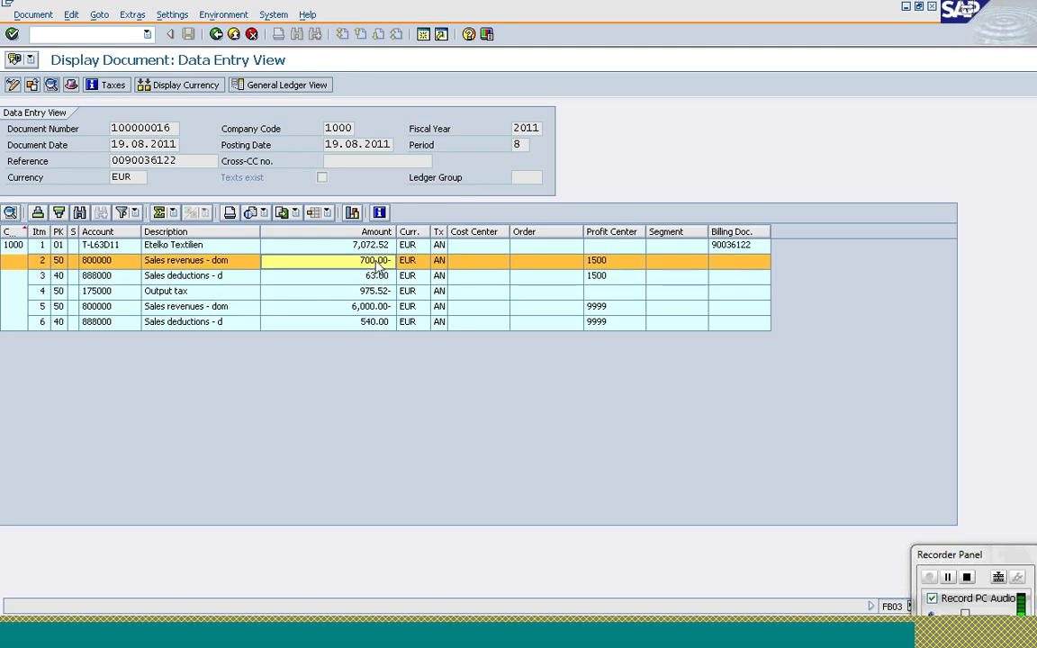
{"action": "left_click", "coordinate": [377, 308]}
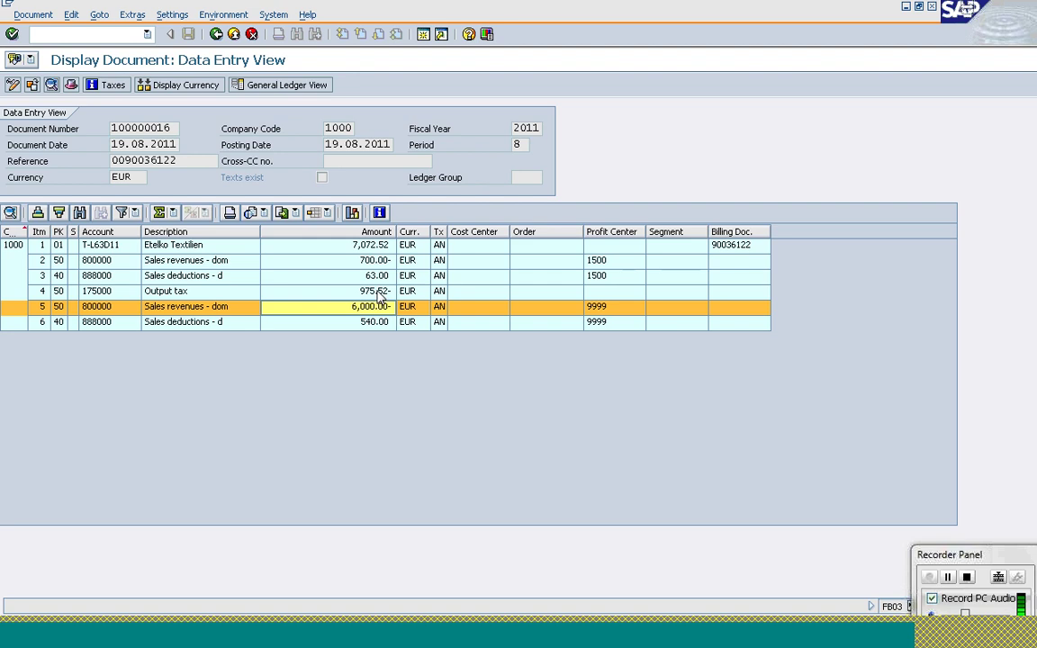
{"action": "left_click", "coordinate": [379, 292]}
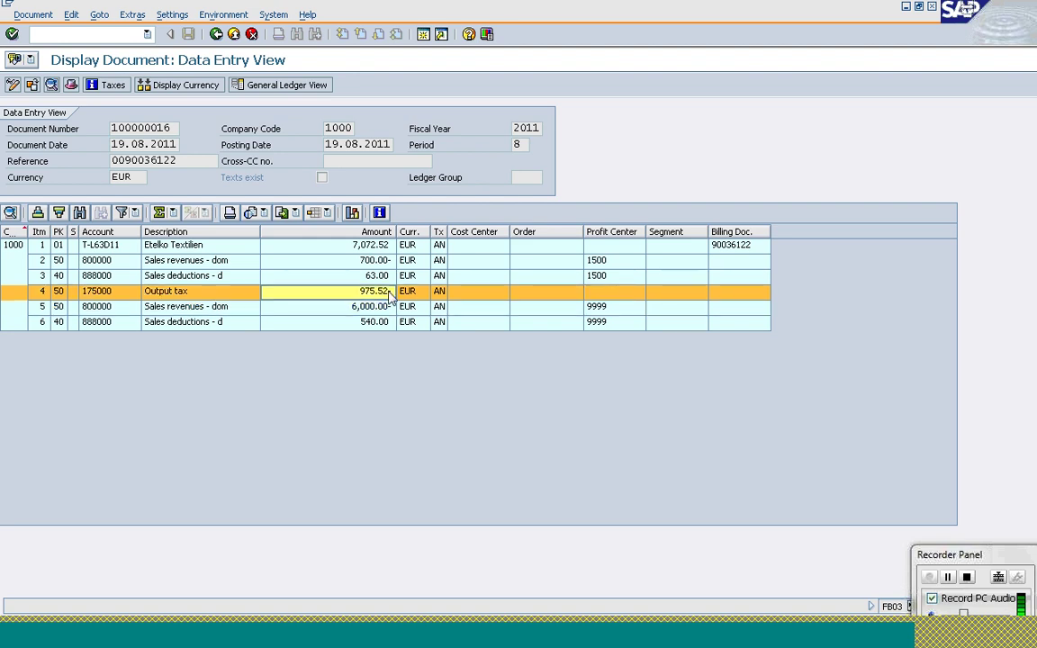
{"action": "left_click", "coordinate": [373, 322]}
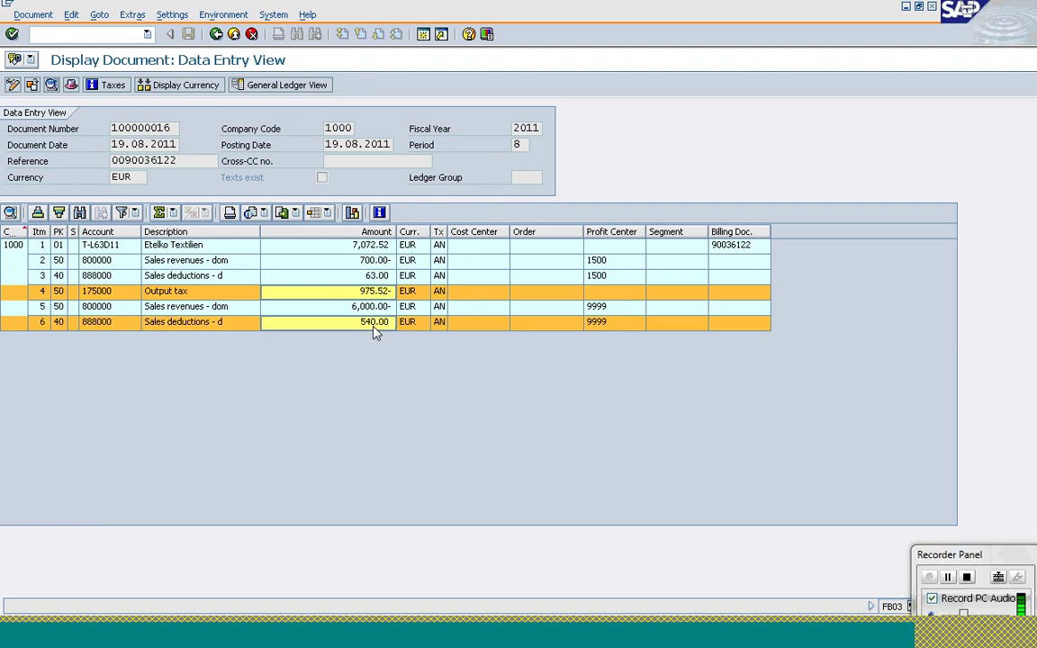
{"action": "left_click", "coordinate": [370, 279]}
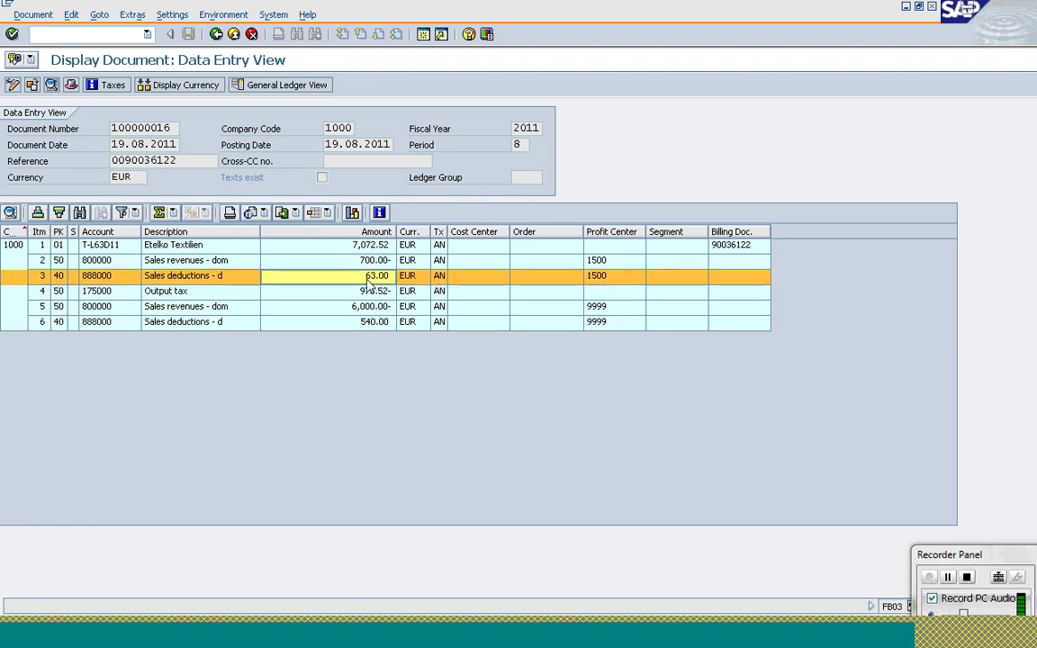
Compare the G/L accounts used for the sales revenues and sales deductions lines
{"action": "left_click", "coordinate": [112, 281]}
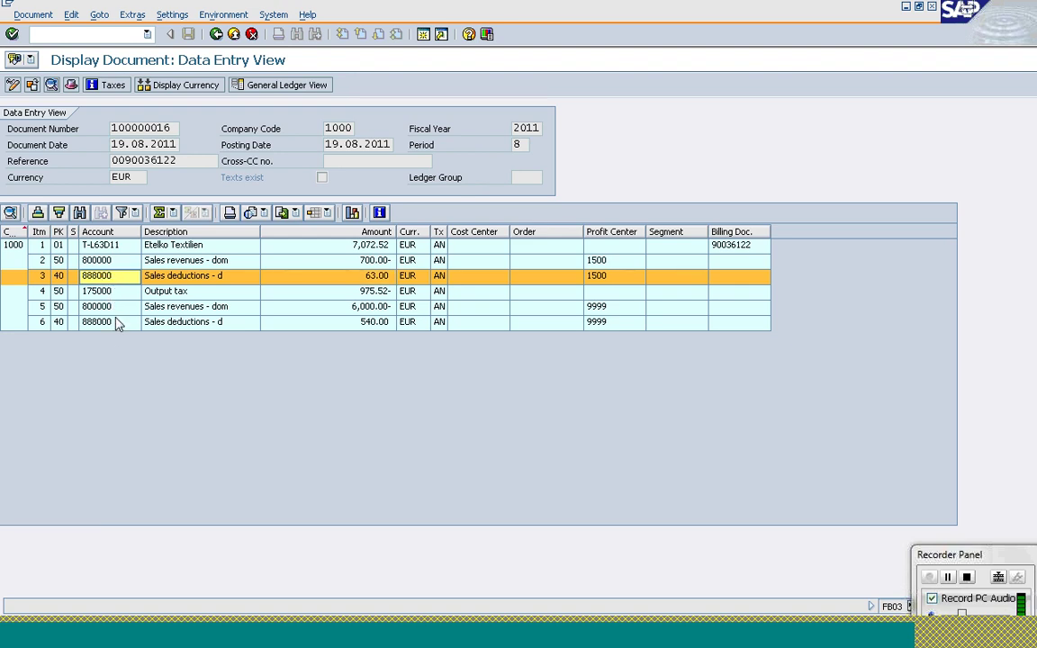
{"action": "left_click", "coordinate": [113, 311]}
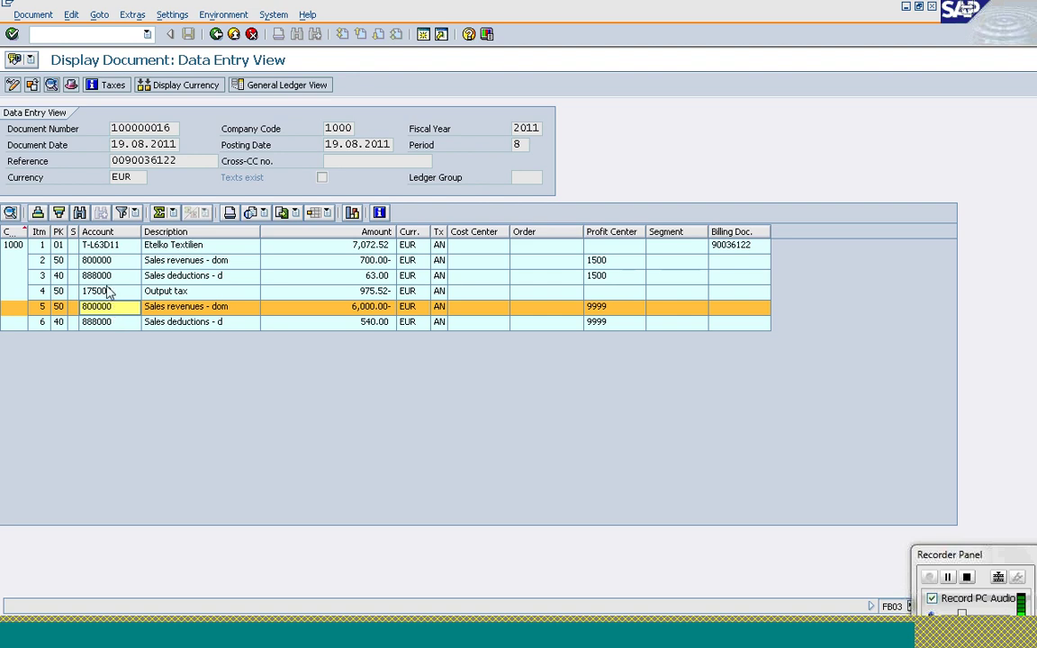
{"action": "left_click", "coordinate": [106, 278]}
{"action": "left_click", "coordinate": [105, 261]}
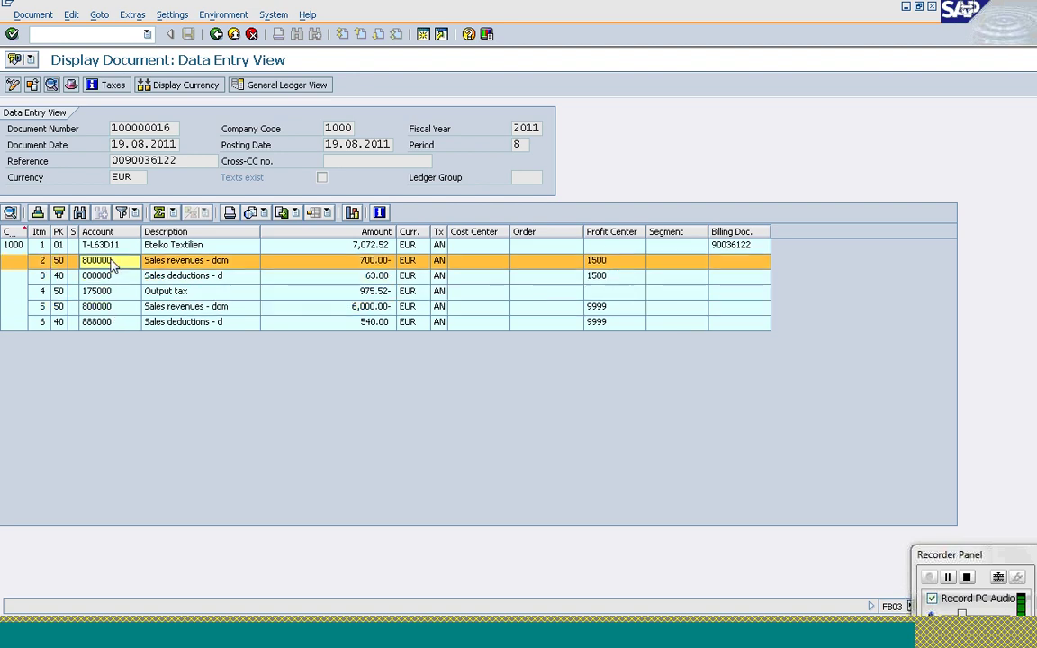
{"action": "left_click", "coordinate": [108, 281]}
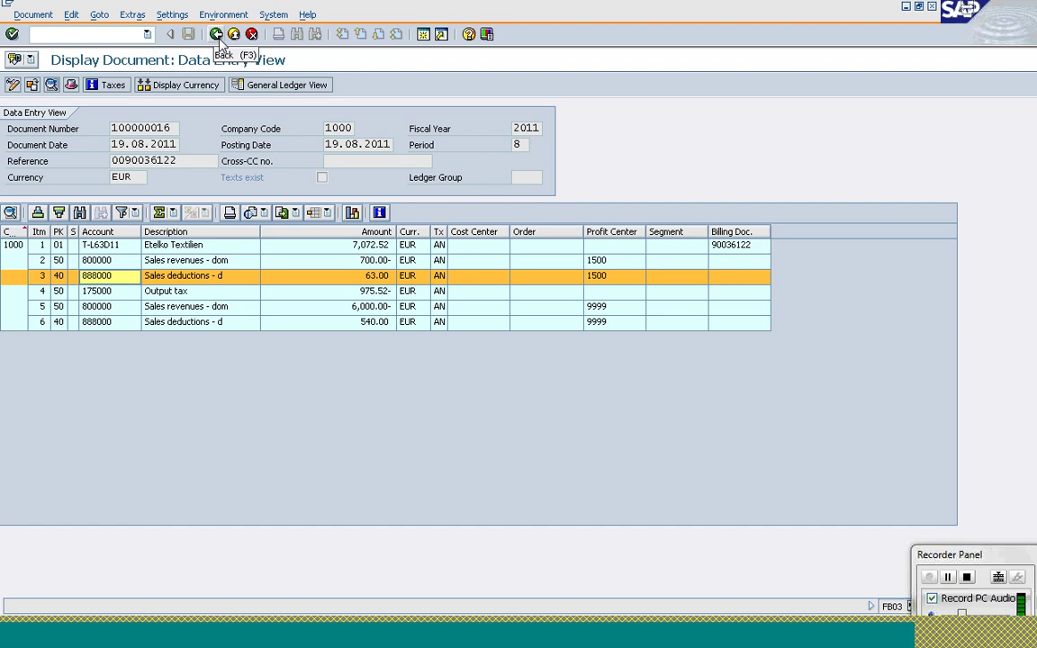
{"action": "mouse_move", "coordinate": [365, 630]}
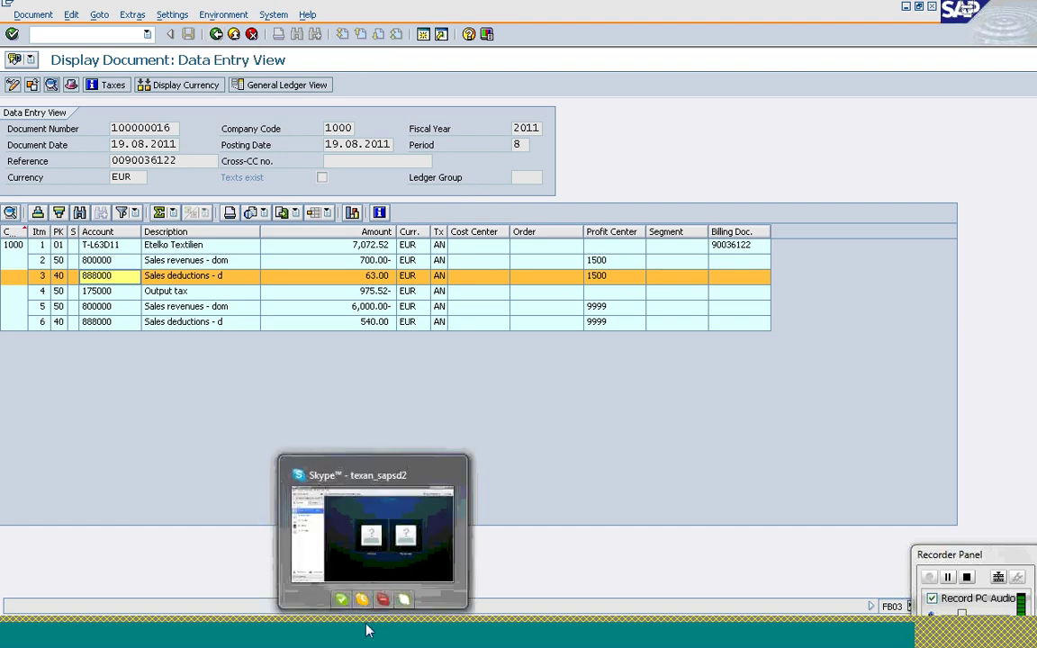
{"action": "left_click", "coordinate": [330, 564]}
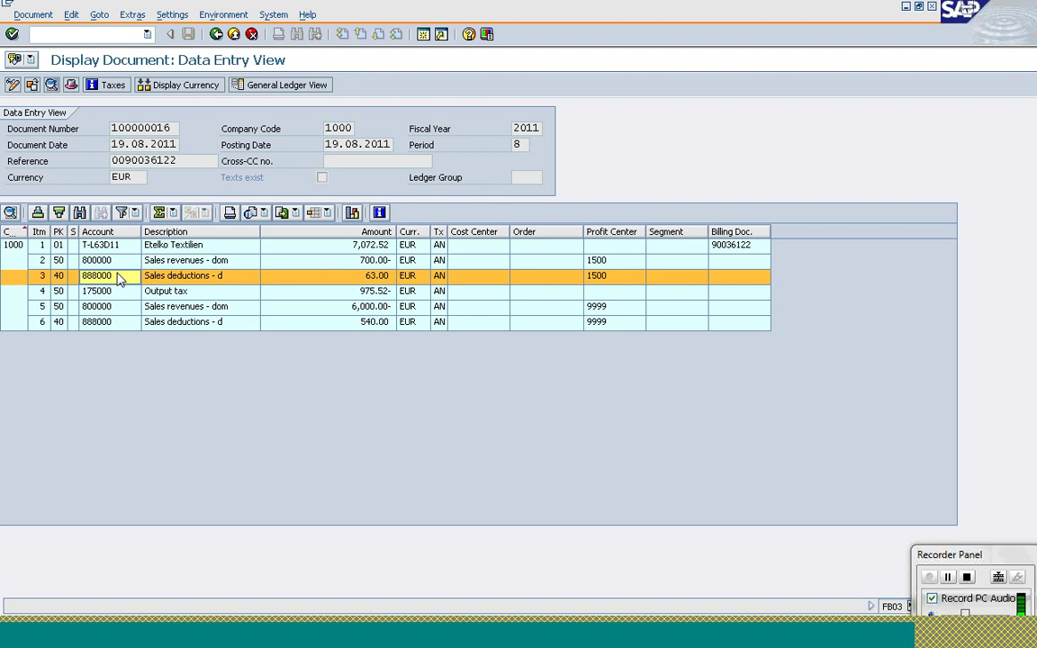
Examine the profit center and G/L account of the first sales revenues line and the account of its sales deductions line
{"action": "left_click", "coordinate": [117, 279]}
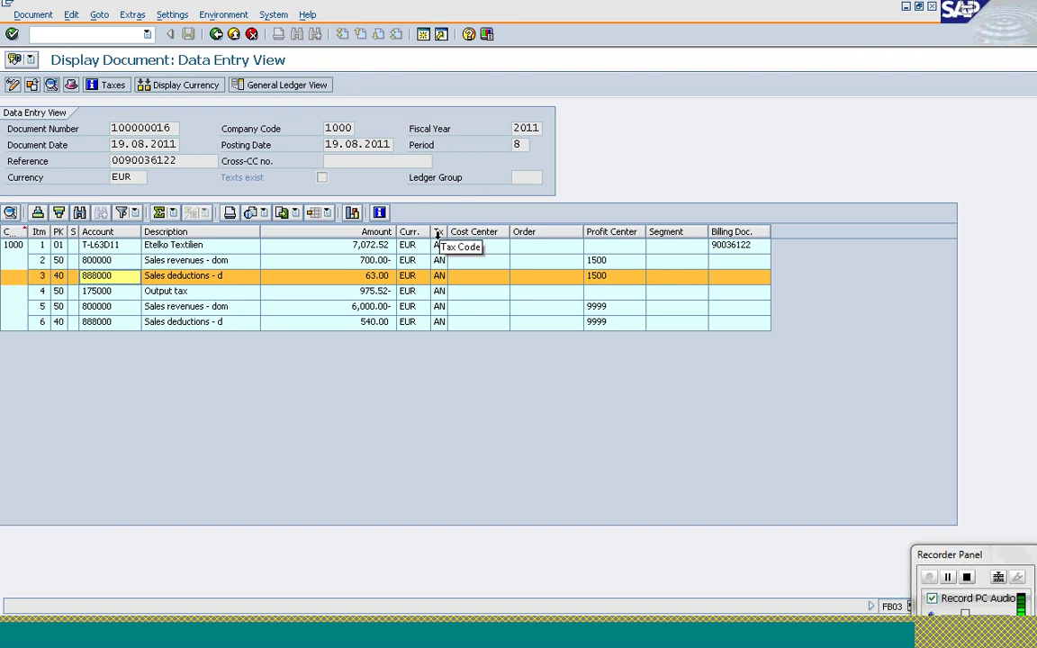
{"action": "left_click", "coordinate": [601, 262]}
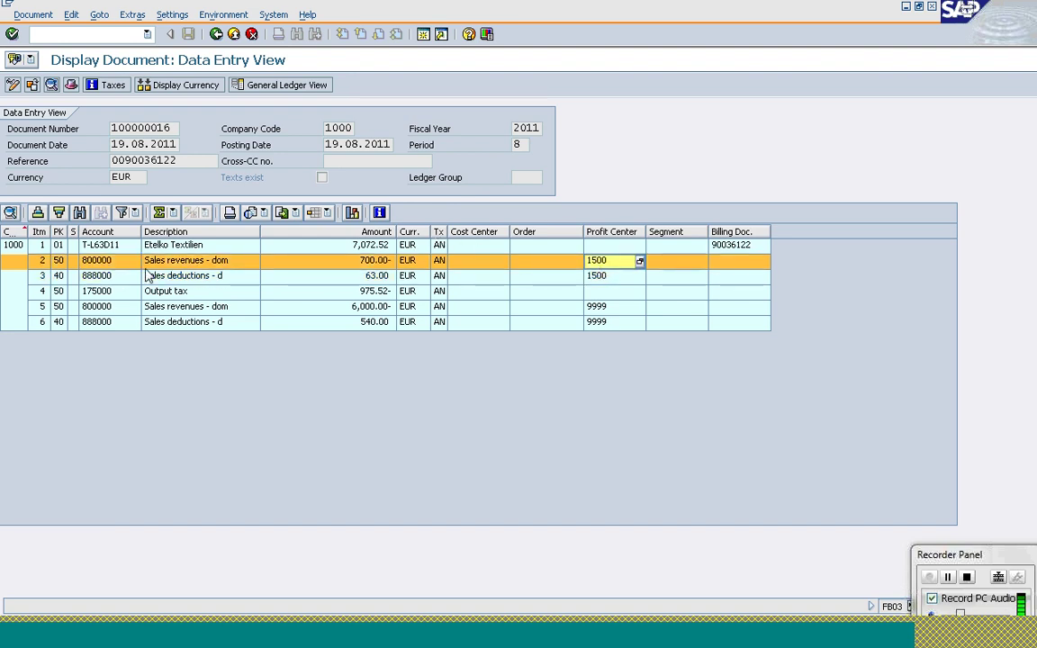
{"action": "left_click", "coordinate": [109, 266]}
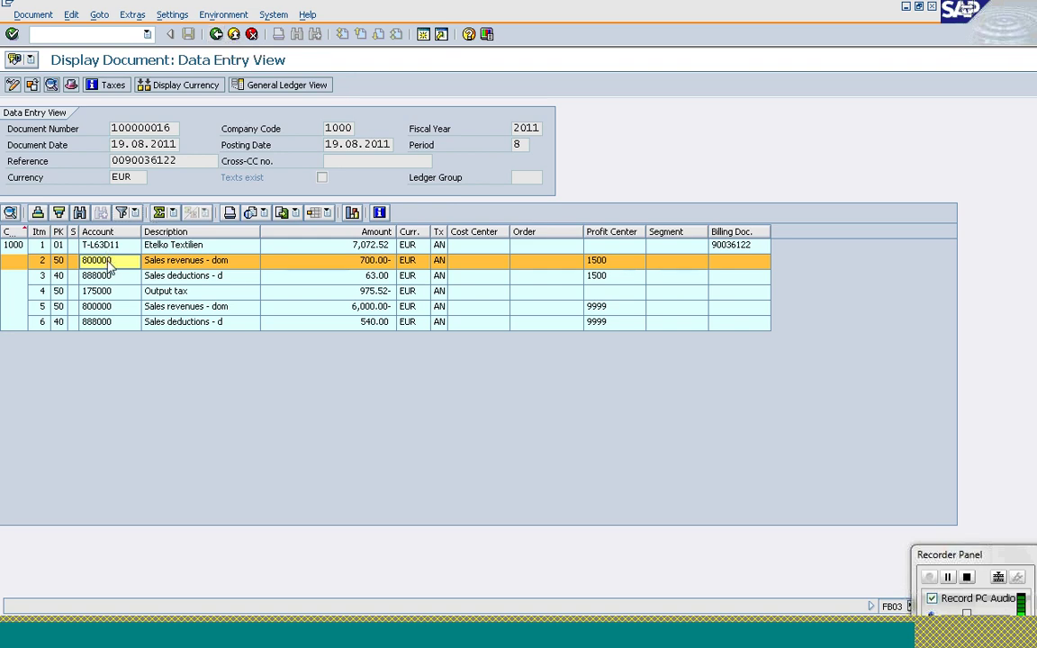
Leave the accounting document, close the list of accounting documents and return from the invoice to the order's document flow
{"action": "left_click", "coordinate": [216, 34]}
{"action": "left_click", "coordinate": [217, 35]}
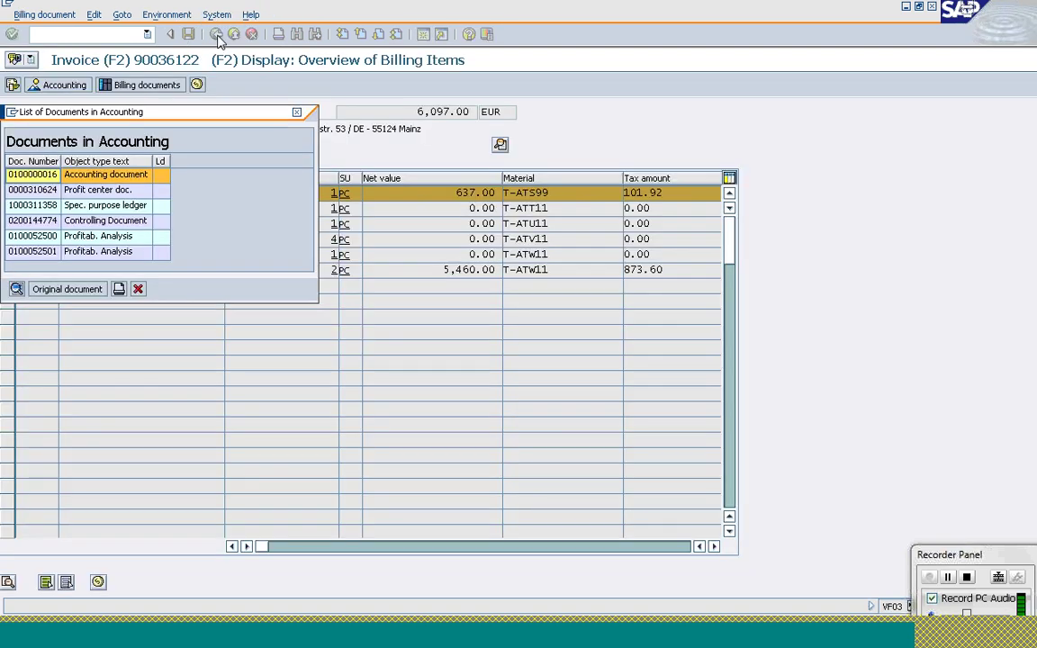
{"action": "left_click", "coordinate": [138, 289]}
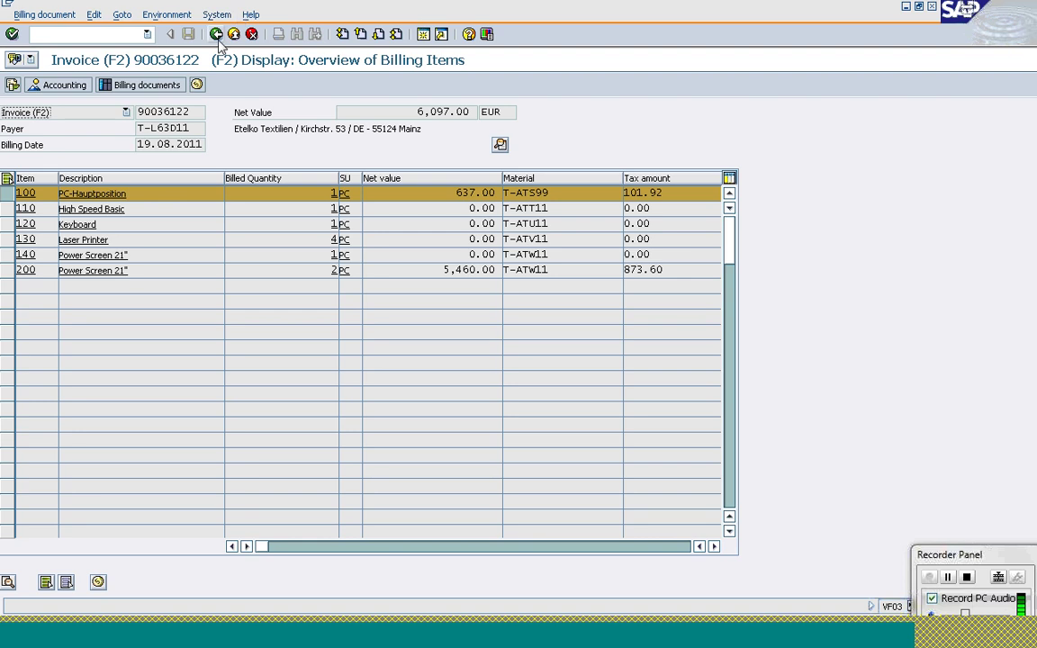
{"action": "left_click", "coordinate": [218, 38]}
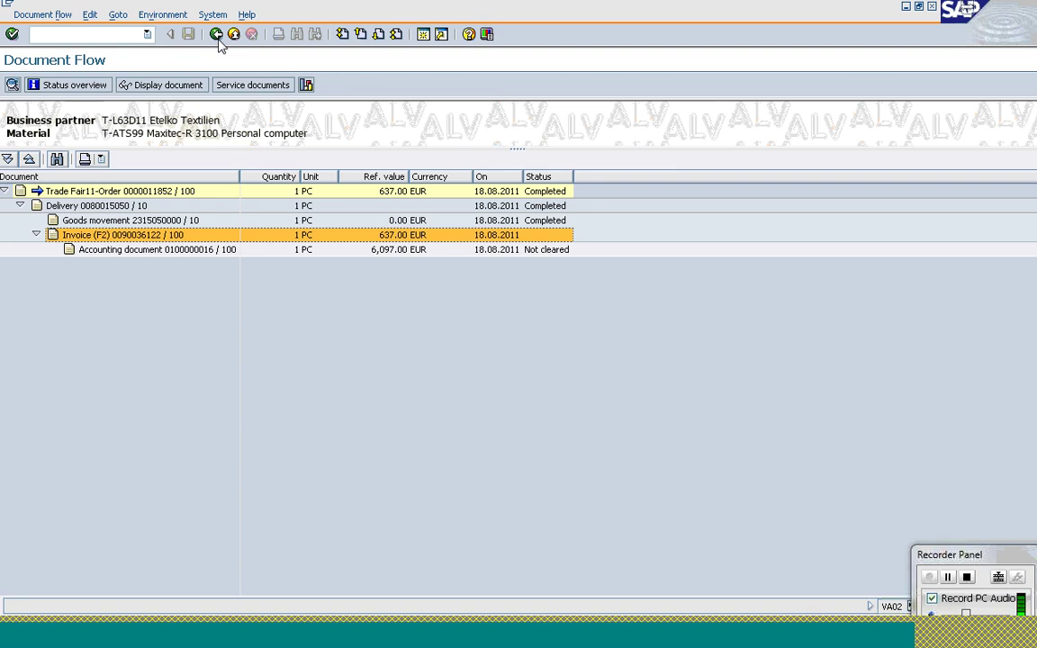
Start transaction VA01 in a new session and begin a standard order of type OR for sales area 1000/10/00
{"action": "left_click", "coordinate": [114, 35]}
{"action": "type", "text": "/nva01"}
{"action": "key", "text": "Return"}
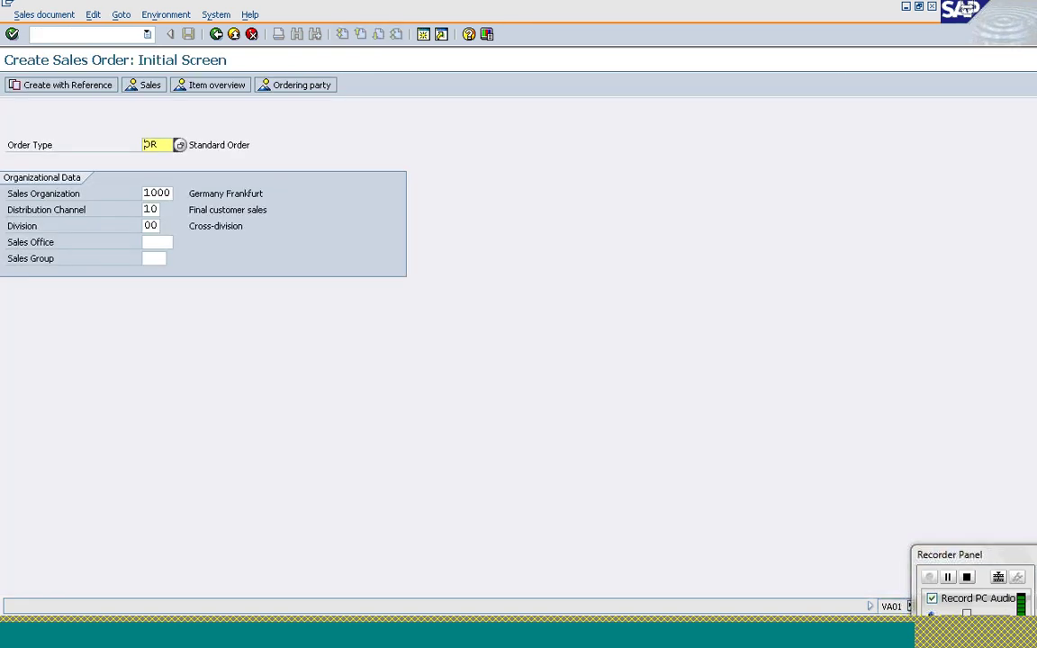
{"action": "key", "text": "Return"}
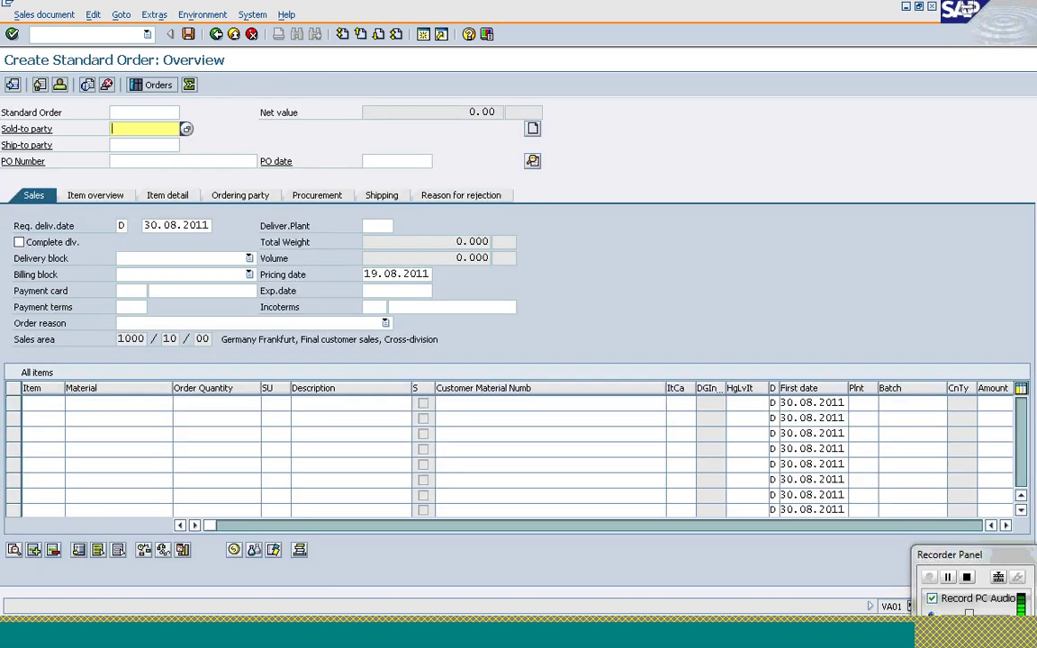
Set the sold-to party to the first suggested customer number, enter Billing as the PO number and confirm the header data
{"action": "left_click", "coordinate": [144, 128]}
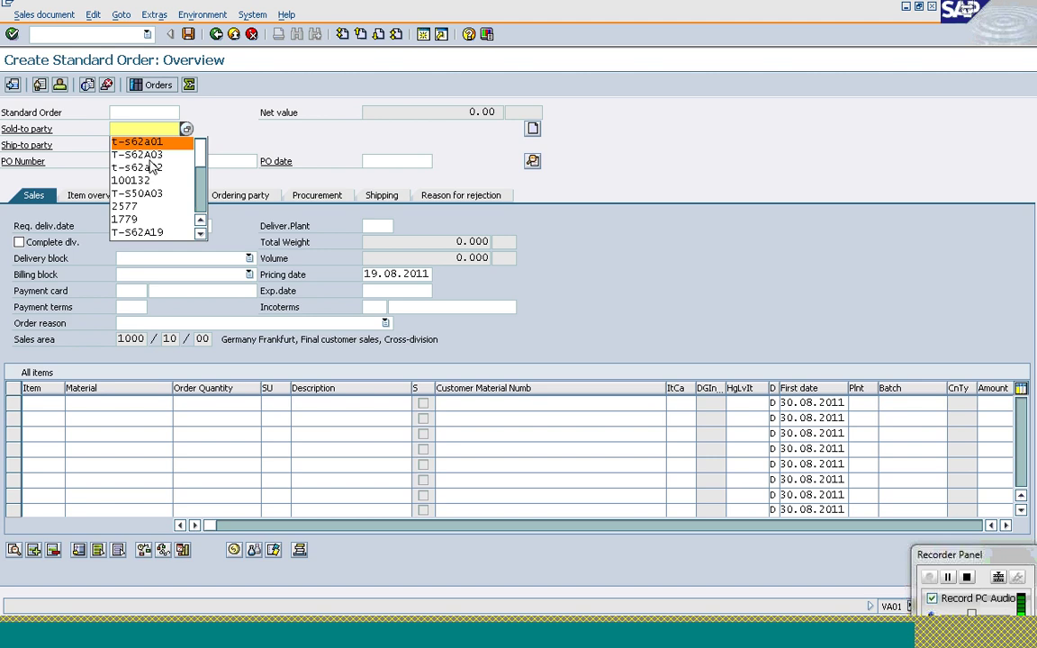
{"action": "left_click", "coordinate": [137, 141]}
{"action": "left_click", "coordinate": [151, 161]}
{"action": "type", "text": "Bi"}
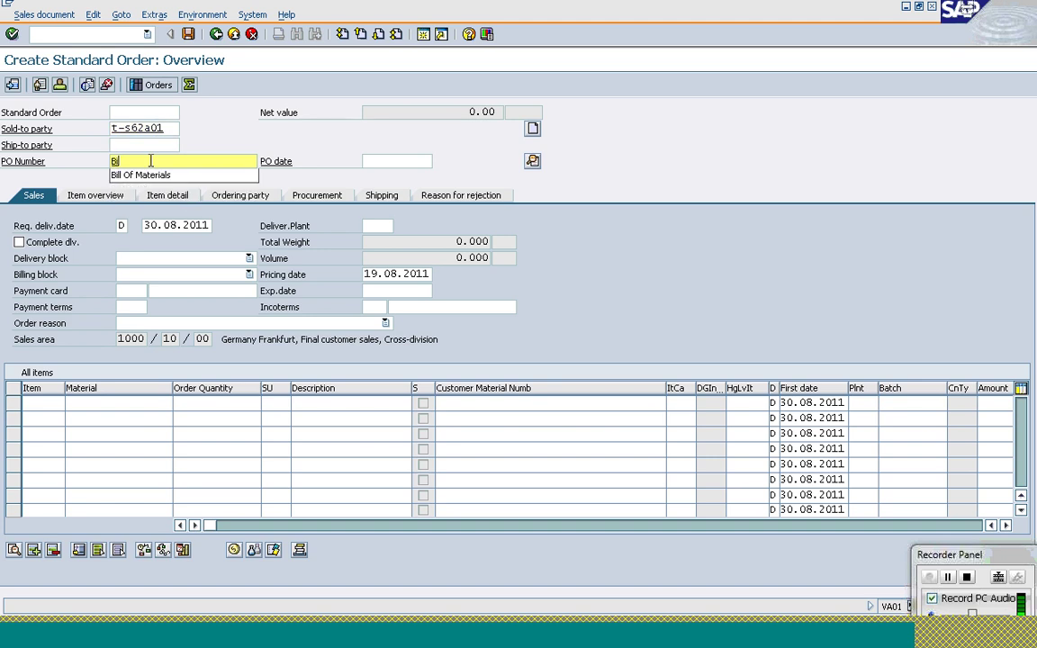
{"action": "type", "text": "llinf"}
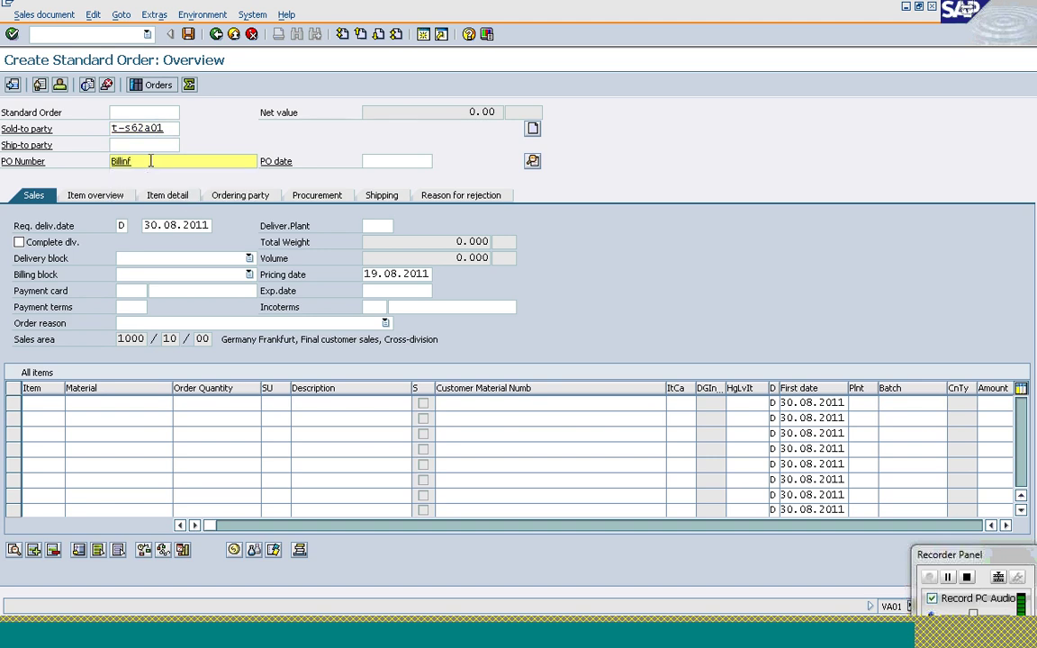
{"action": "key", "text": "BackSpace"}
{"action": "type", "text": "g"}
{"action": "key", "text": "Return"}
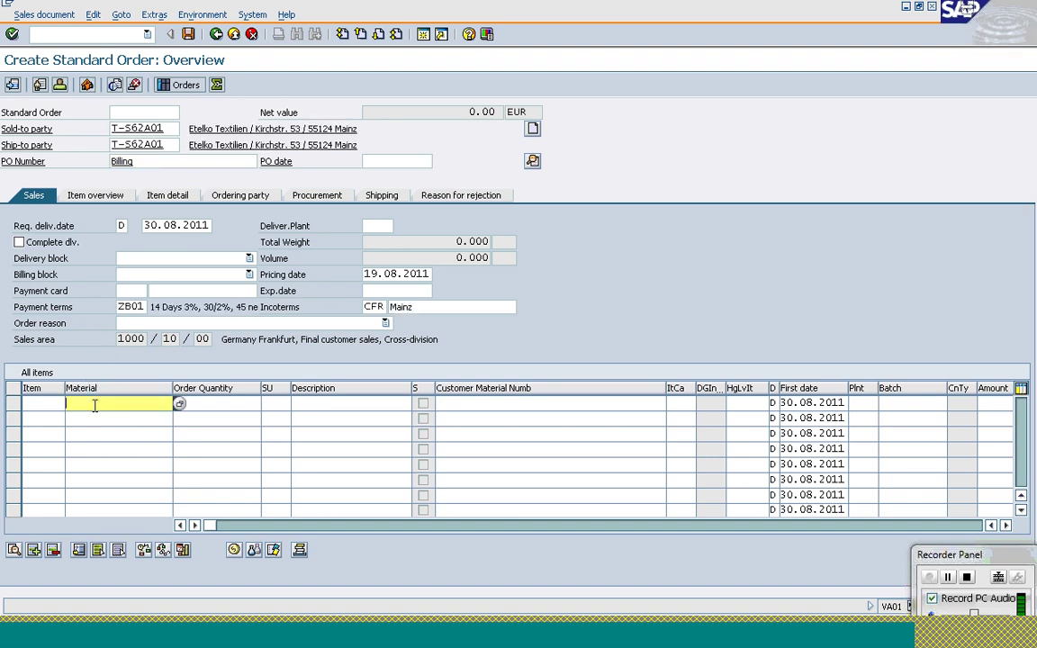
Add an order item for material T-AT101 with an order quantity of 1
{"action": "type", "text": "t-at201"}
{"action": "key", "text": "Tab"}
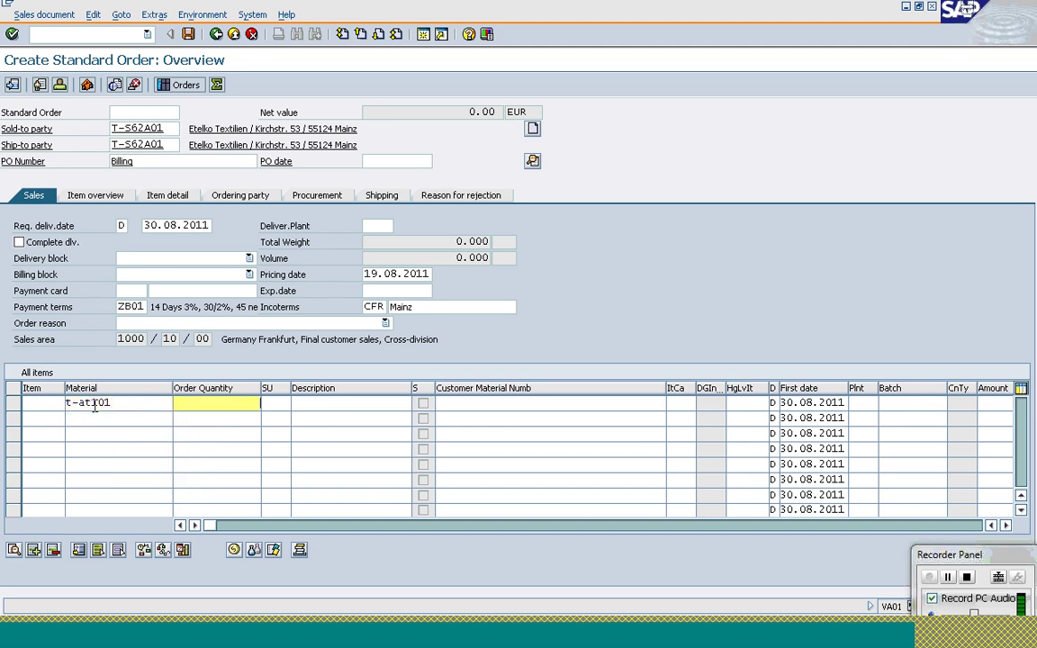
{"action": "type", "text": "1"}
{"action": "key", "text": "Return"}
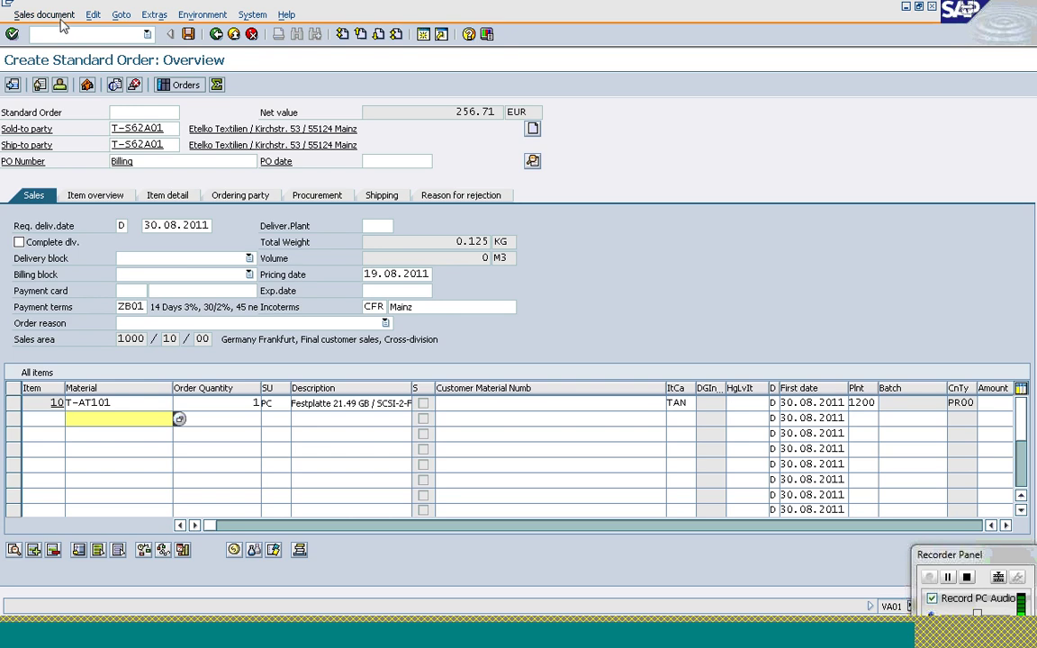
Create an outbound delivery for the order from shipping point 1200, with selection date 30.08.2011
{"action": "left_click", "coordinate": [56, 19]}
{"action": "left_click", "coordinate": [62, 142]}
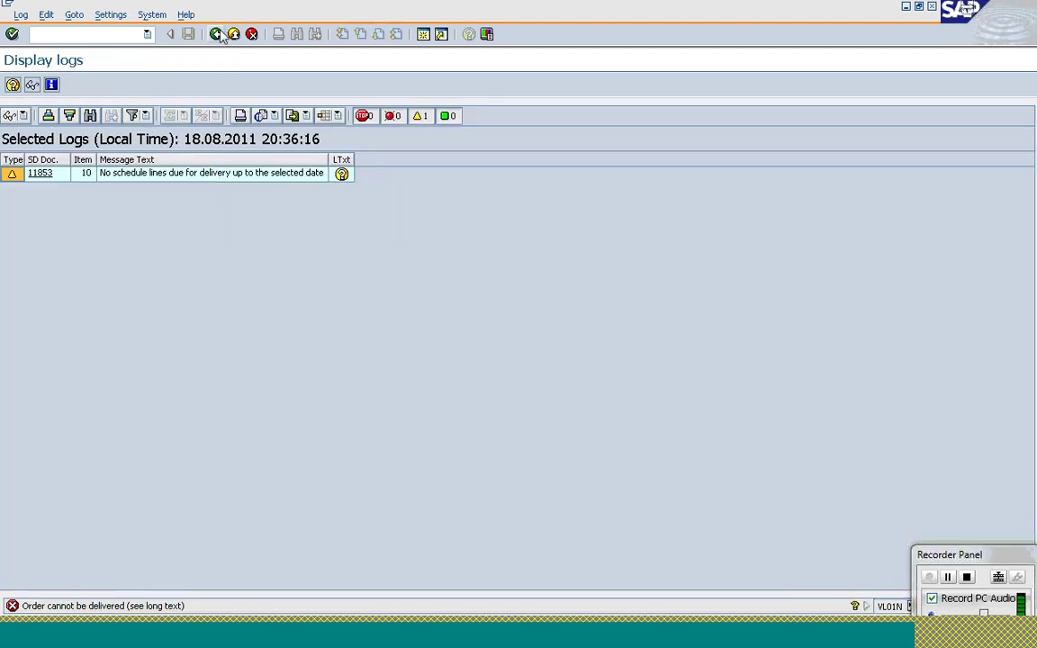
{"action": "left_click", "coordinate": [216, 34]}
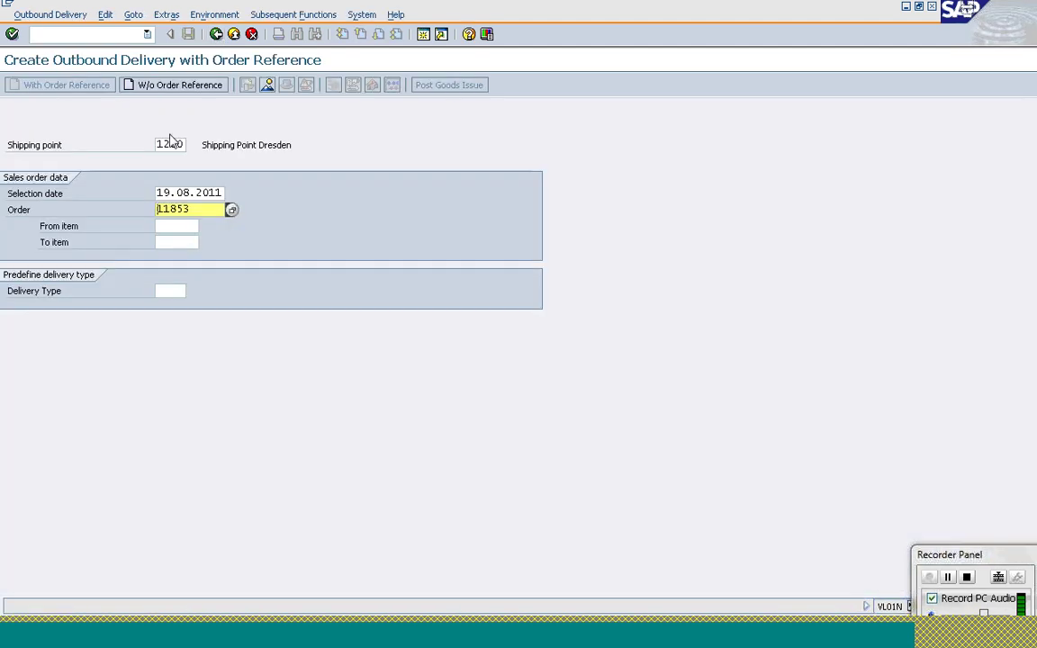
{"action": "left_click", "coordinate": [159, 194]}
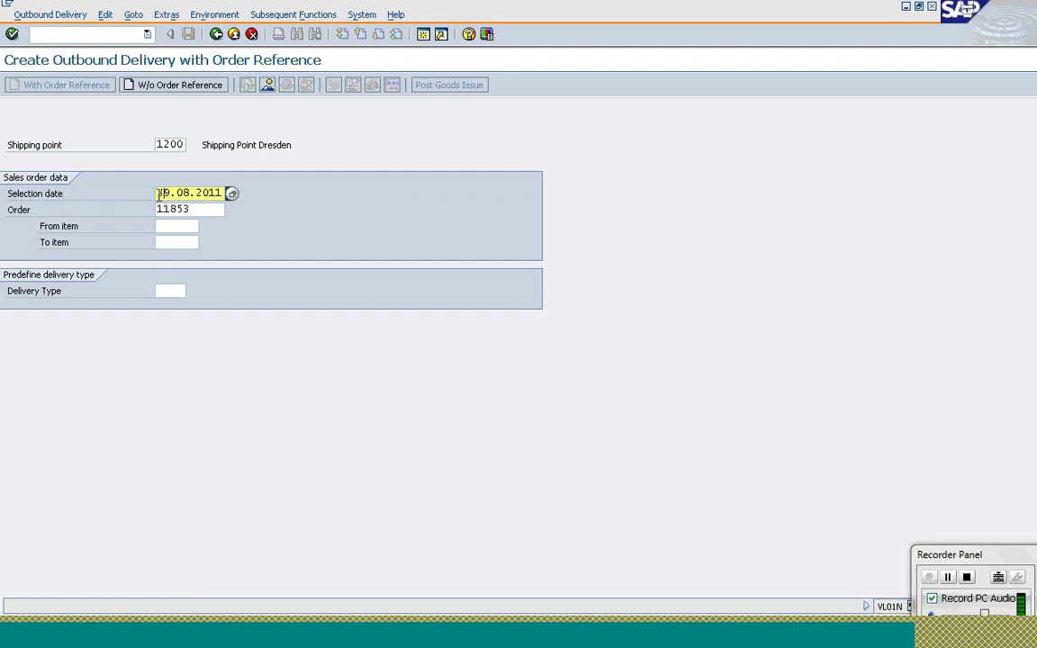
{"action": "type", "text": "30"}
{"action": "key", "text": "Return"}
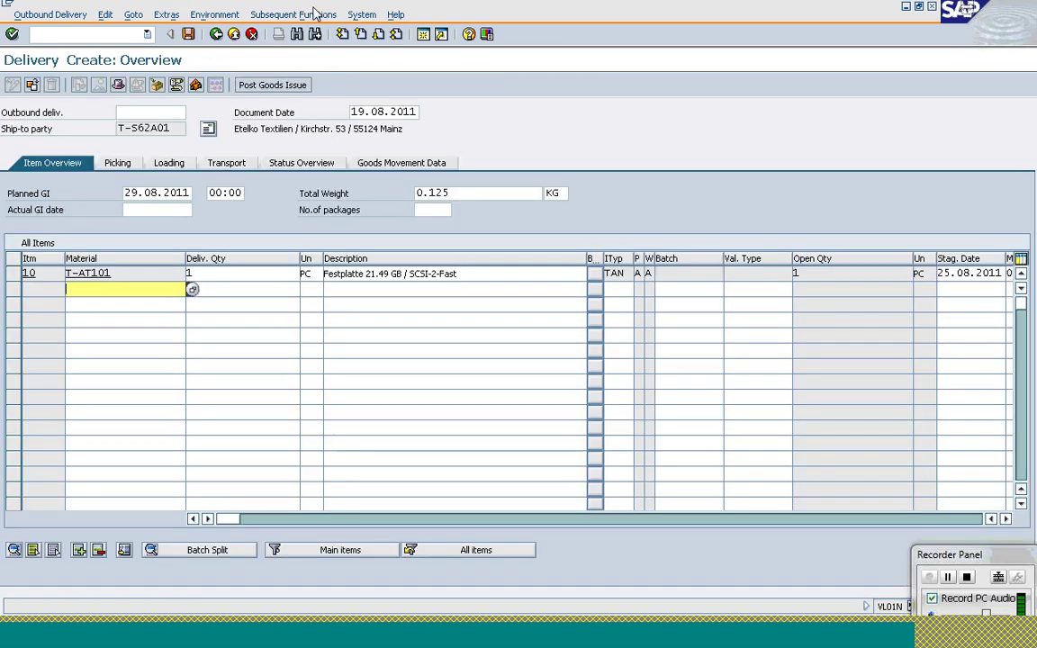
Save the delivery and create its transfer order in warehouse 012, generating the item for material T-AT101 and saving it
{"action": "left_click", "coordinate": [313, 16]}
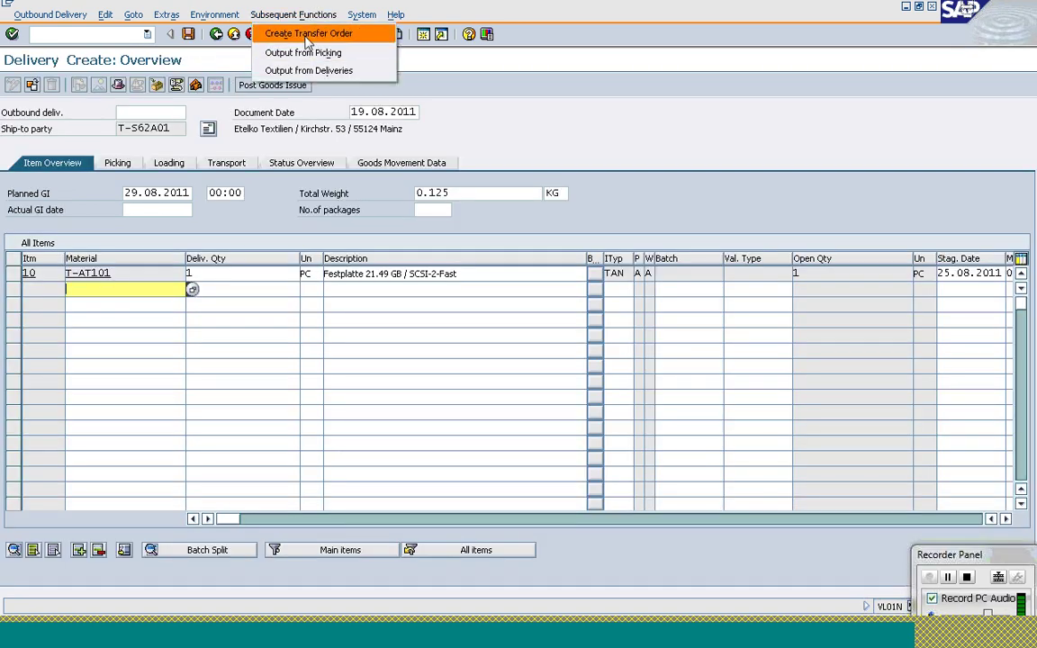
{"action": "left_click", "coordinate": [307, 36]}
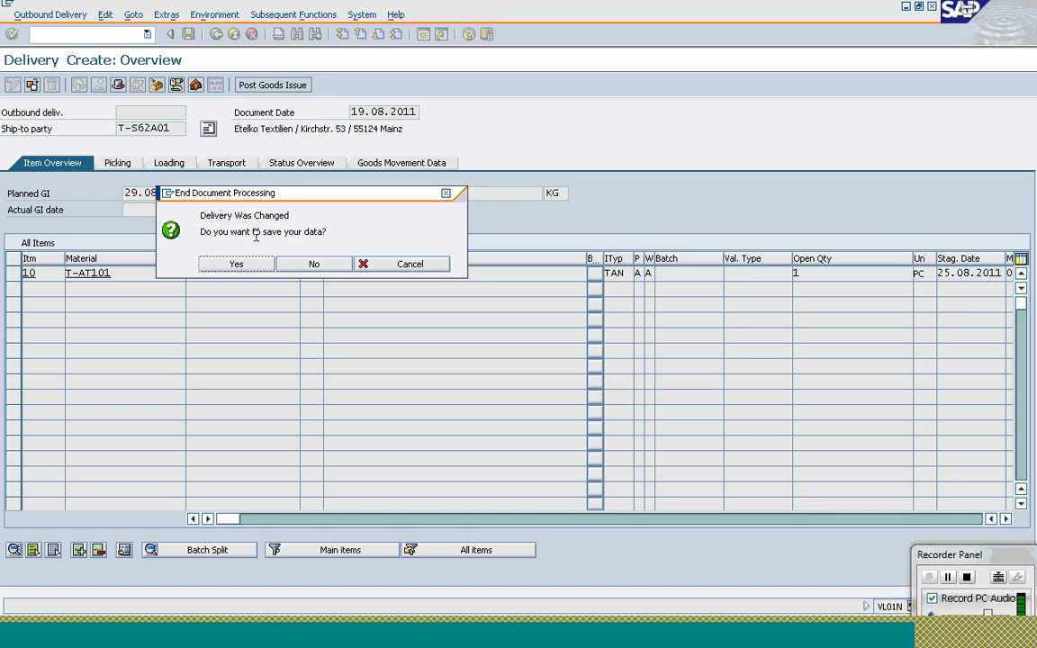
{"action": "left_click", "coordinate": [233, 266]}
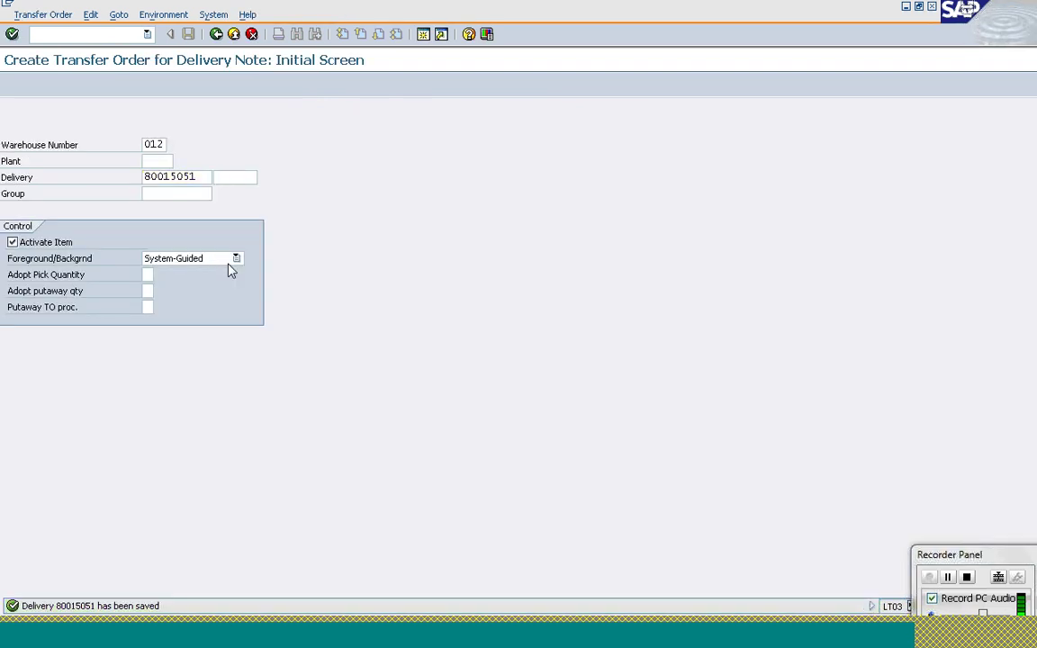
{"action": "key", "text": "Return"}
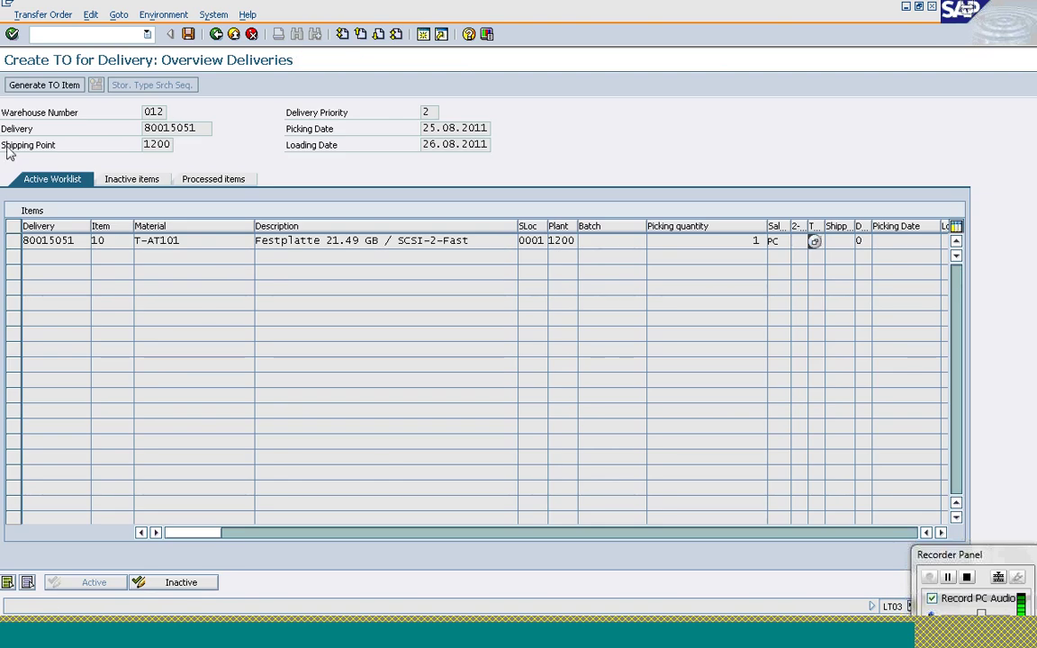
{"action": "left_click", "coordinate": [38, 90]}
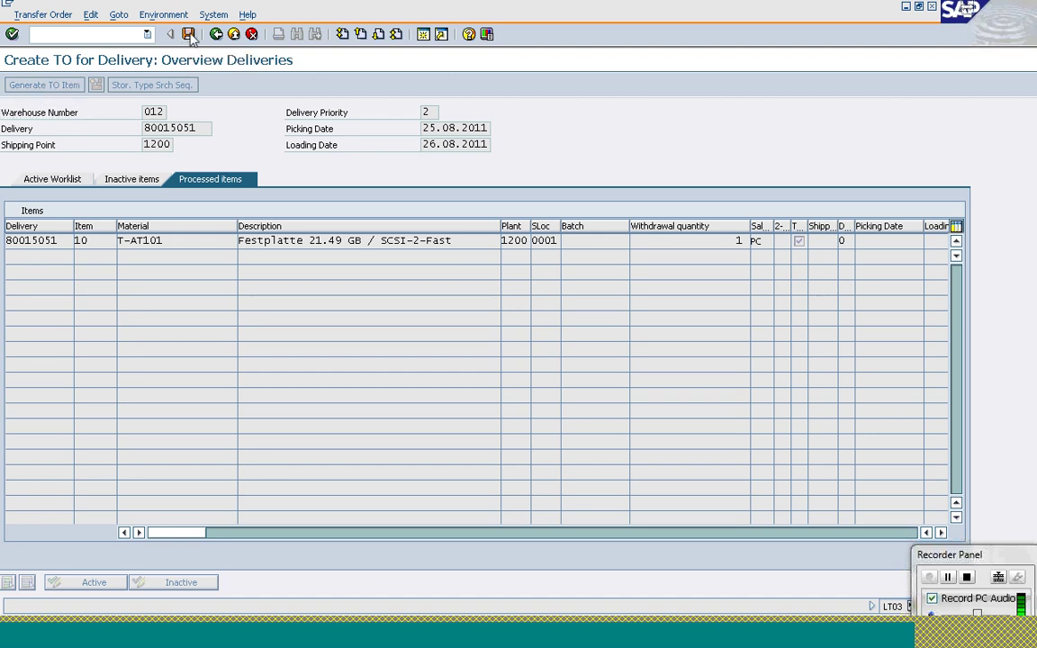
{"action": "left_click", "coordinate": [149, 130]}
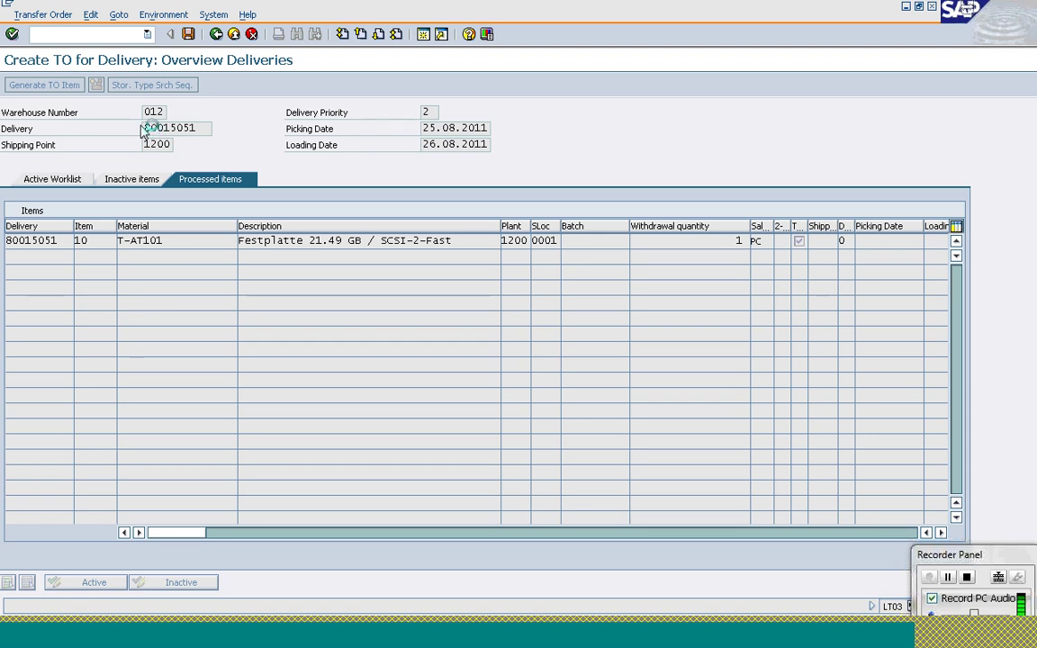
{"action": "key", "text": "ctrl+s"}
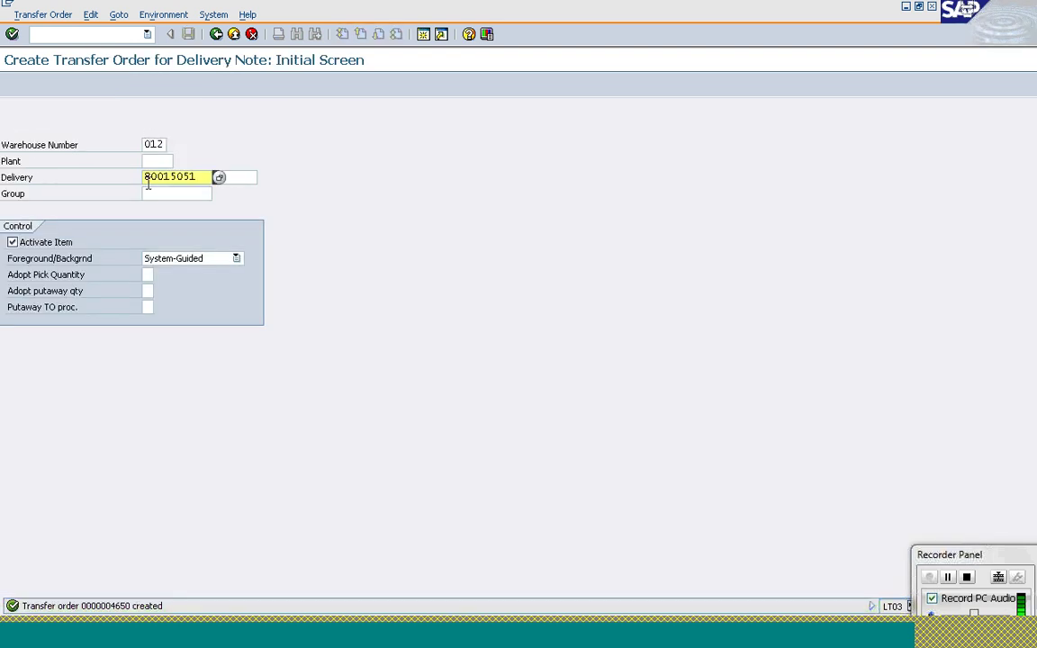
Open the saved delivery for change in transaction VL02N, check its picking data and post the goods issue
{"action": "left_click_drag", "start_coordinate": [144, 176], "coordinate": [208, 176]}
{"action": "left_click", "coordinate": [208, 176]}
{"action": "left_click", "coordinate": [71, 38]}
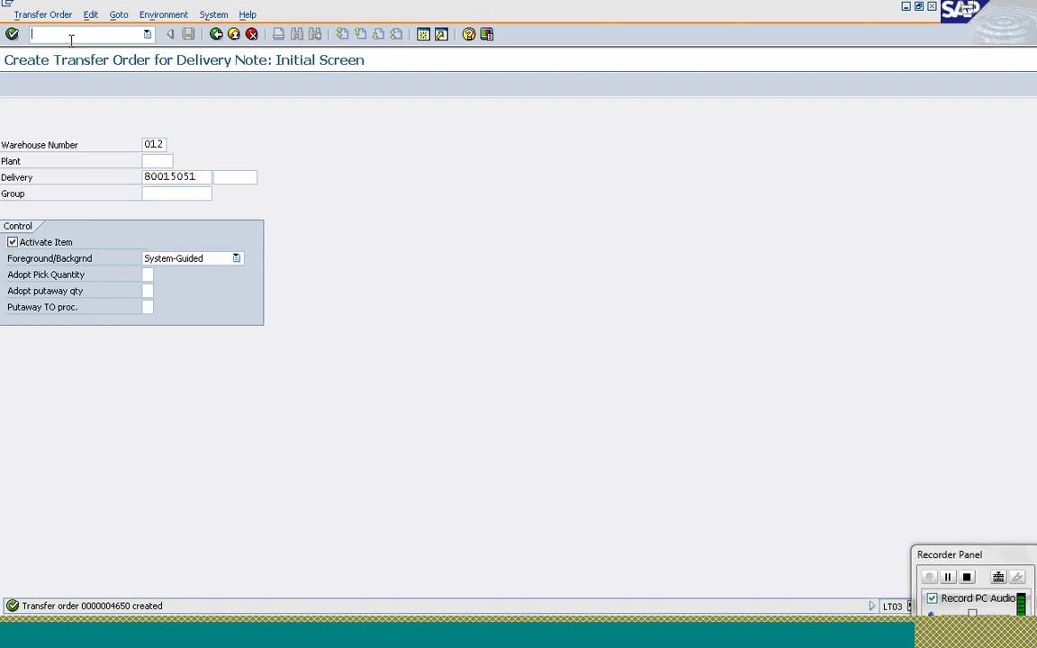
{"action": "type", "text": "/nva01"}
{"action": "key", "text": "Return"}
{"action": "key", "text": "Return"}
{"action": "key", "text": "Return"}
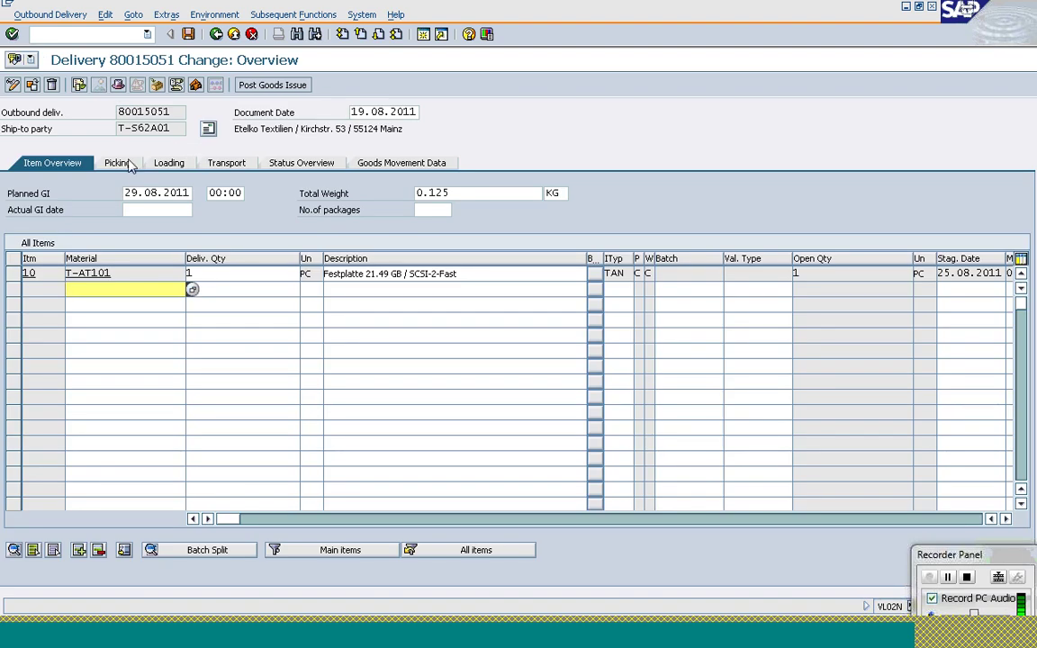
{"action": "left_click", "coordinate": [117, 163]}
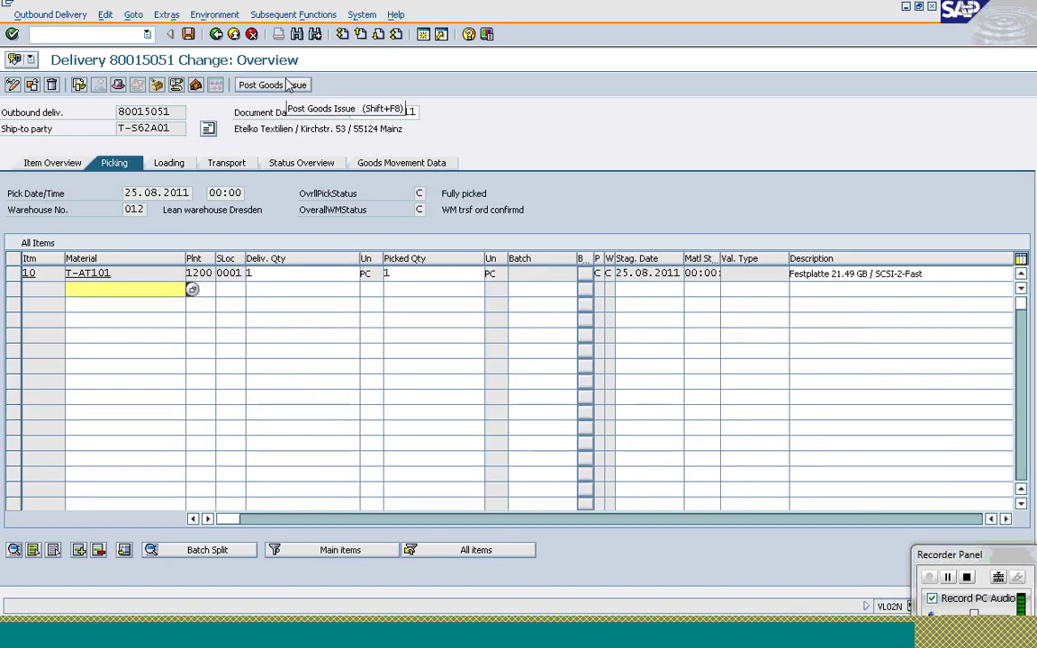
{"action": "left_click", "coordinate": [288, 84]}
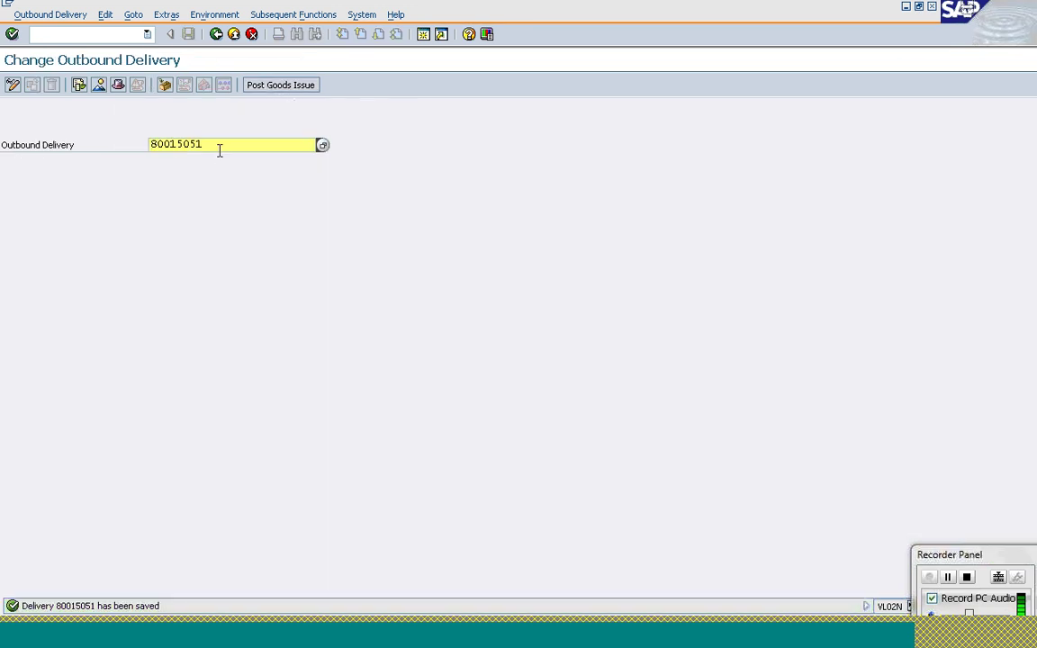
Try to create a billing document for the delivery in transaction VF01 without specifying a billing type
{"action": "left_click", "coordinate": [57, 34]}
{"action": "type", "text": "/nvl"}
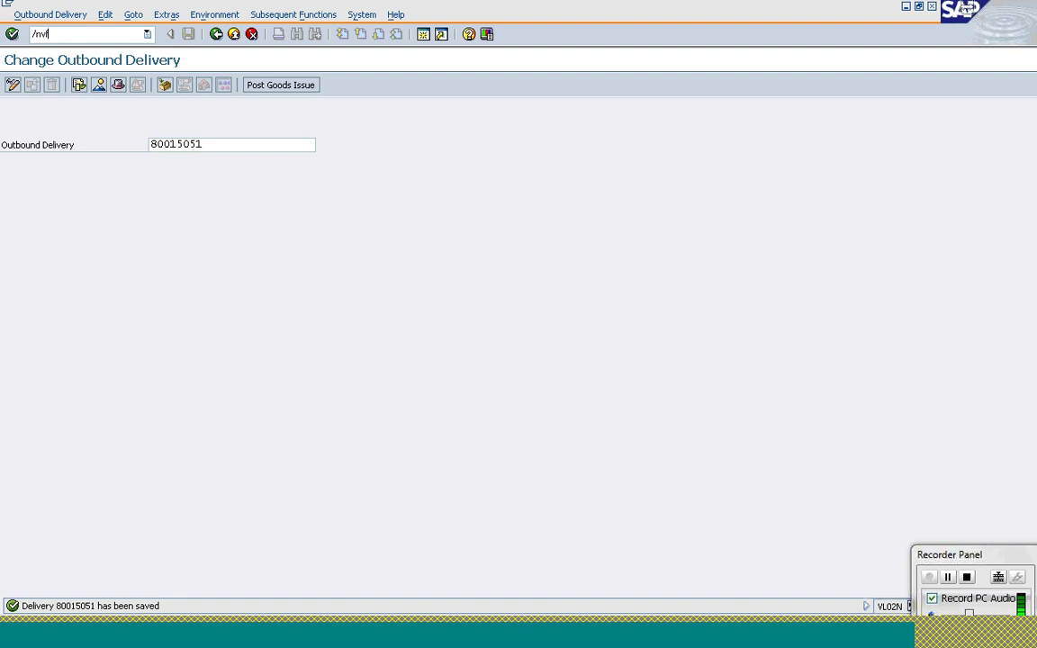
{"action": "type", "text": "01"}
{"action": "key", "text": "Return"}
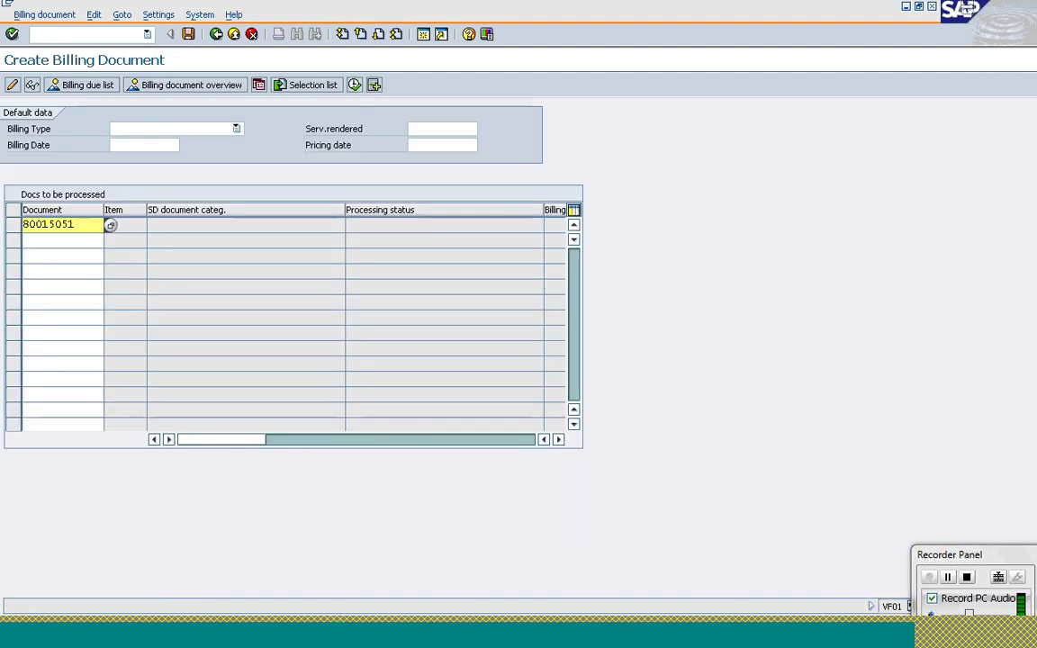
{"action": "key", "text": "ctrl+s"}
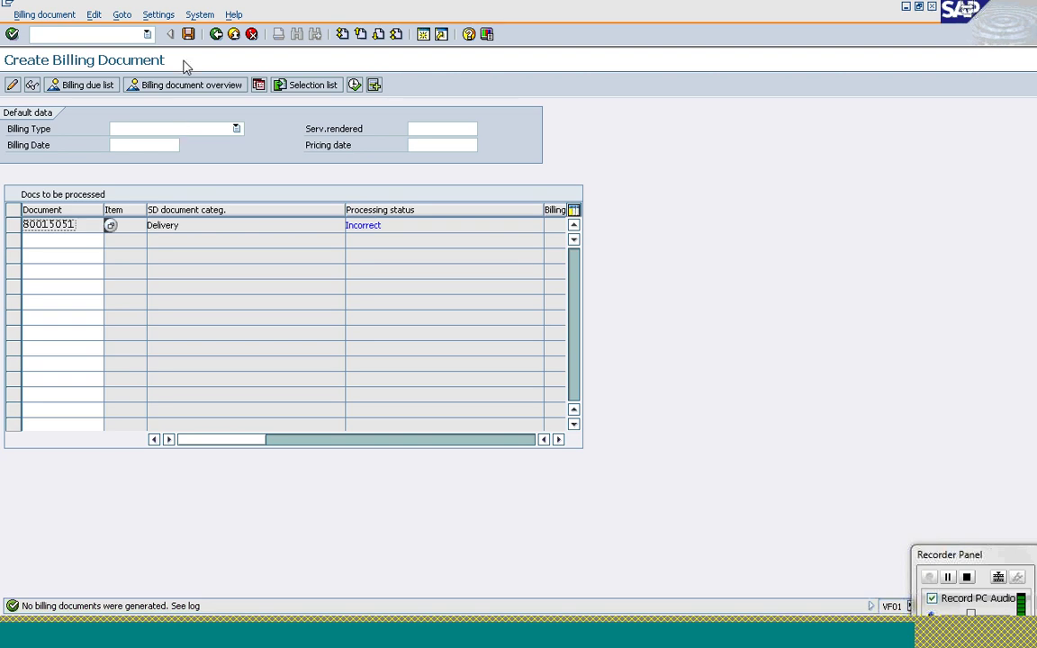
Read the error log of the billing attempt, then leave billing document creation
{"action": "left_click", "coordinate": [90, 15]}
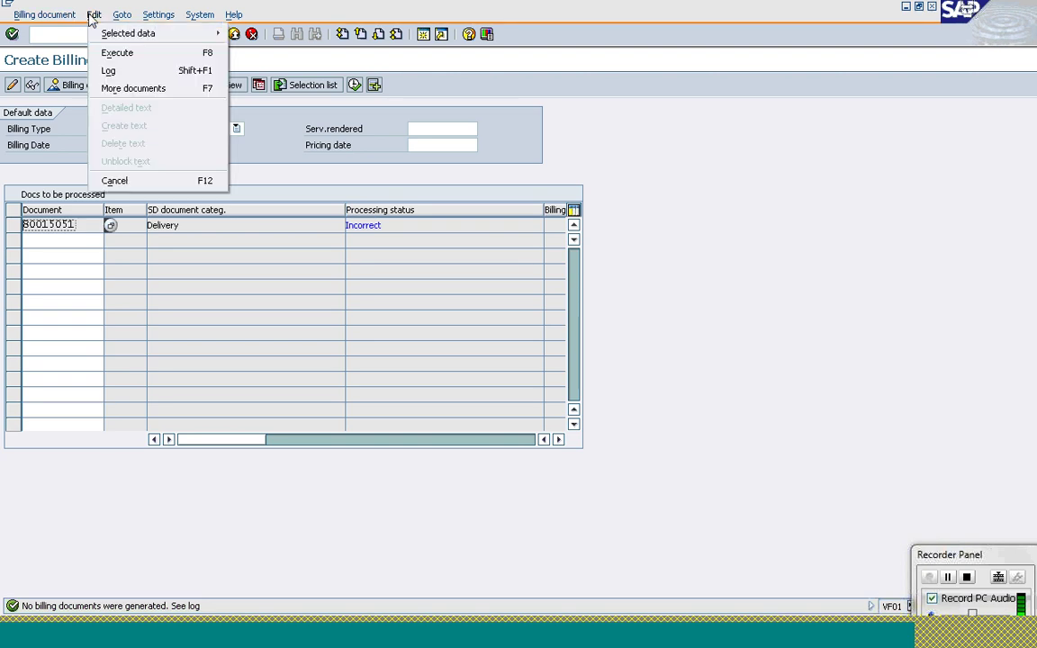
{"action": "left_click", "coordinate": [109, 71]}
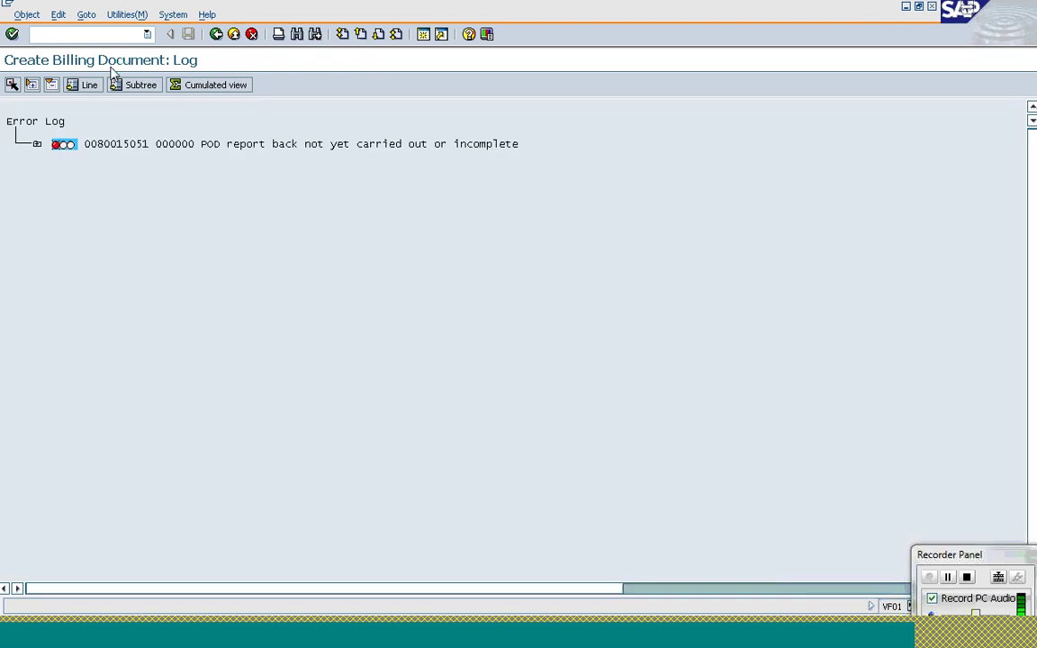
{"action": "left_click", "coordinate": [219, 36]}
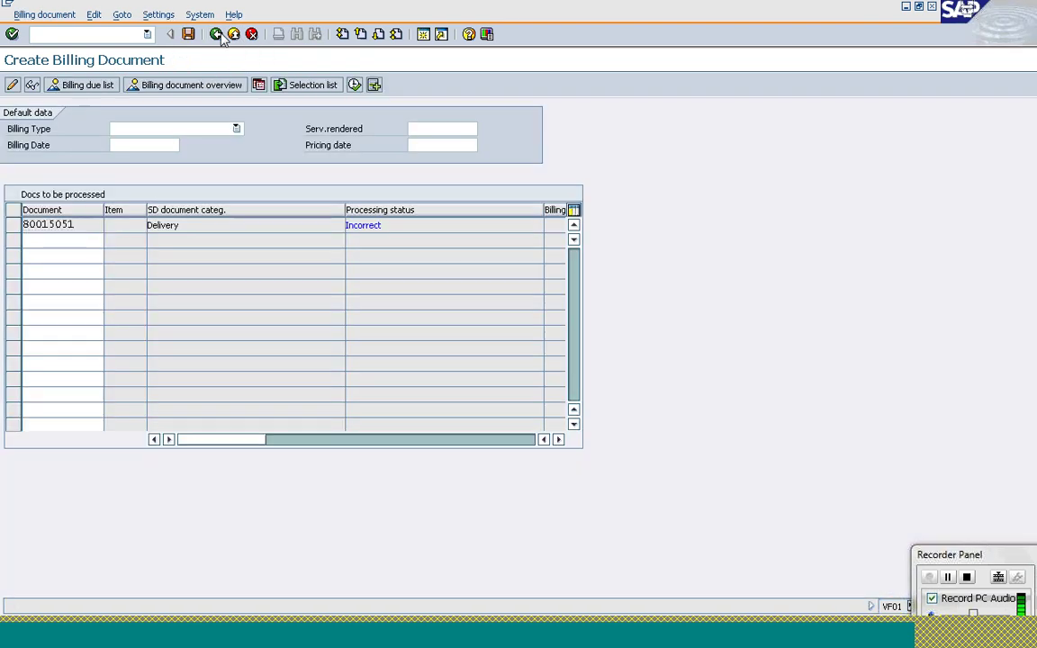
{"action": "left_click", "coordinate": [219, 36]}
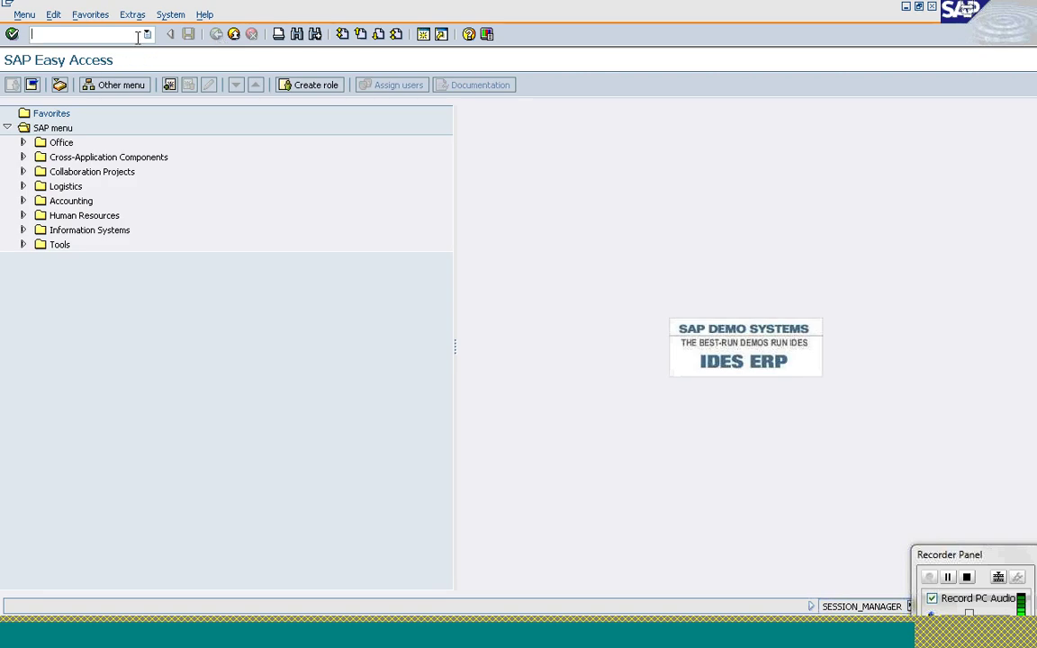
Create and save a billing document of type Pro Forma Inv f Dlv for the delivery in transaction VF01
{"action": "left_click", "coordinate": [37, 34]}
{"action": "type", "text": "vf01"}
{"action": "key", "text": "Return"}
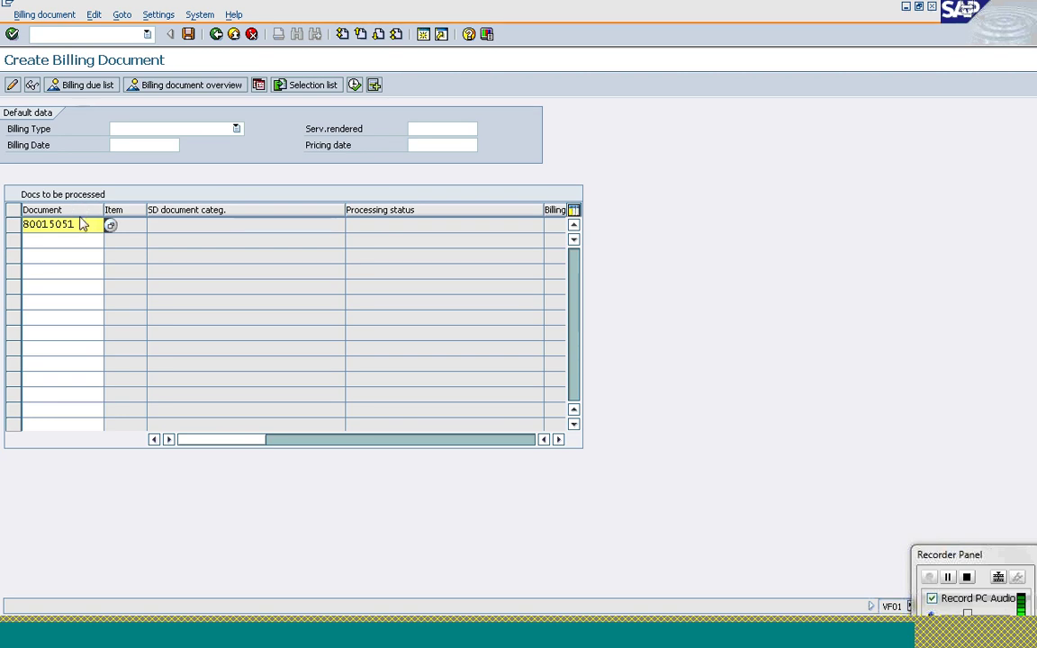
{"action": "left_click", "coordinate": [236, 131]}
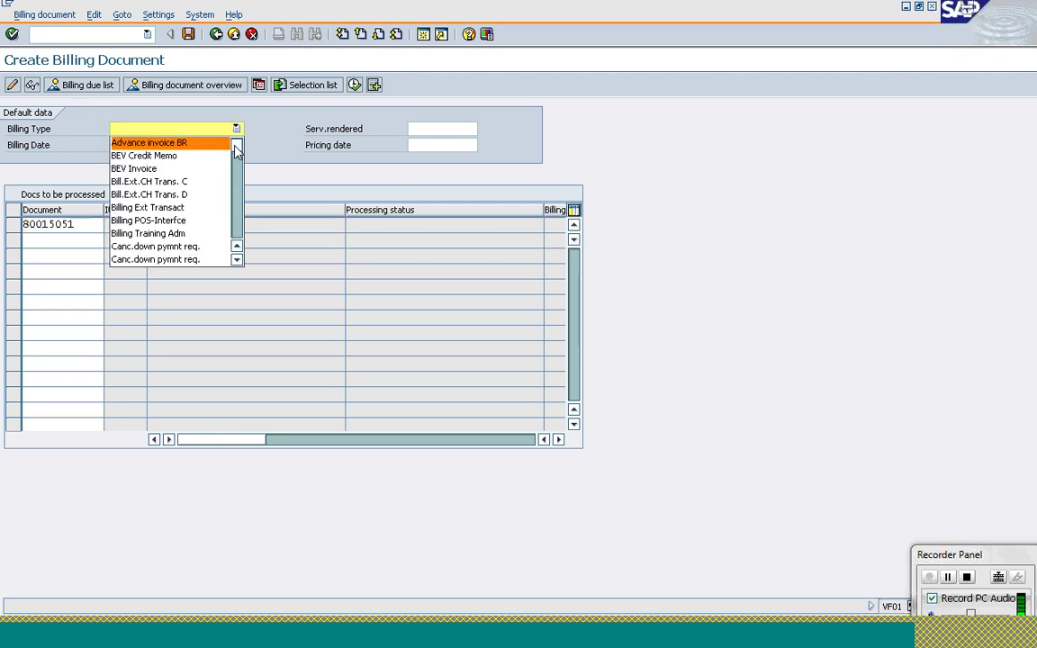
{"action": "left_click_drag", "start_coordinate": [237, 151], "coordinate": [238, 206]}
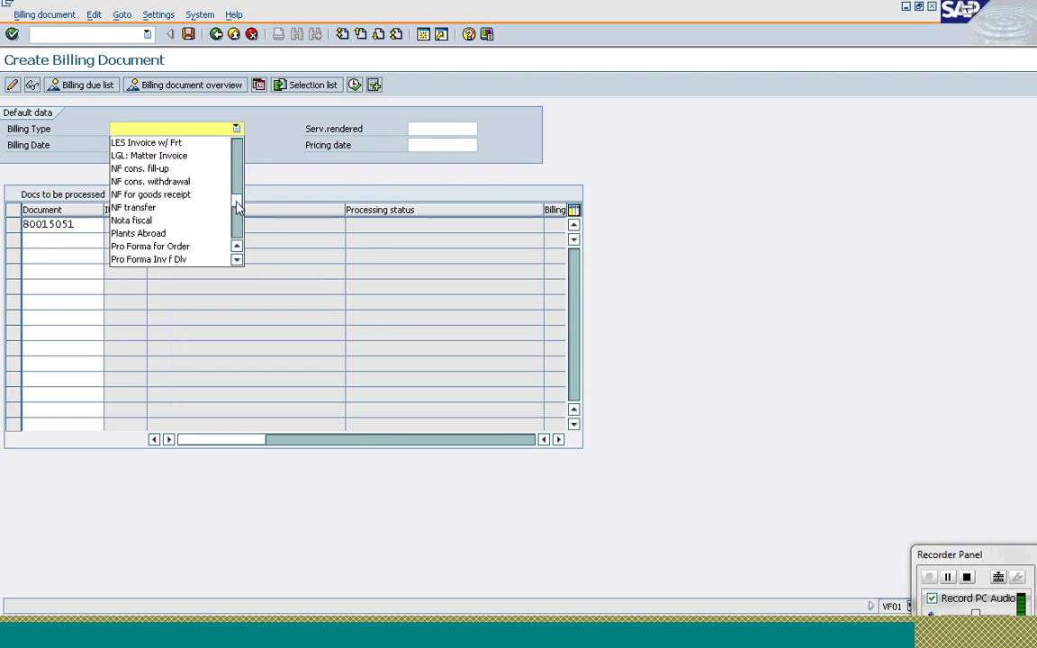
{"action": "left_click", "coordinate": [236, 260]}
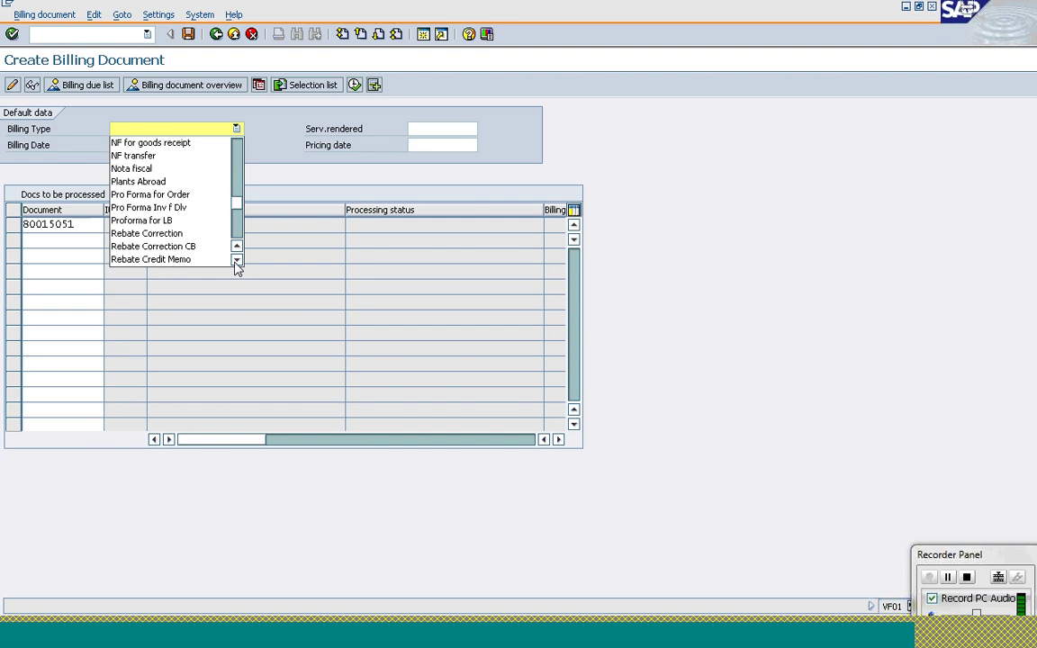
{"action": "left_click", "coordinate": [175, 211]}
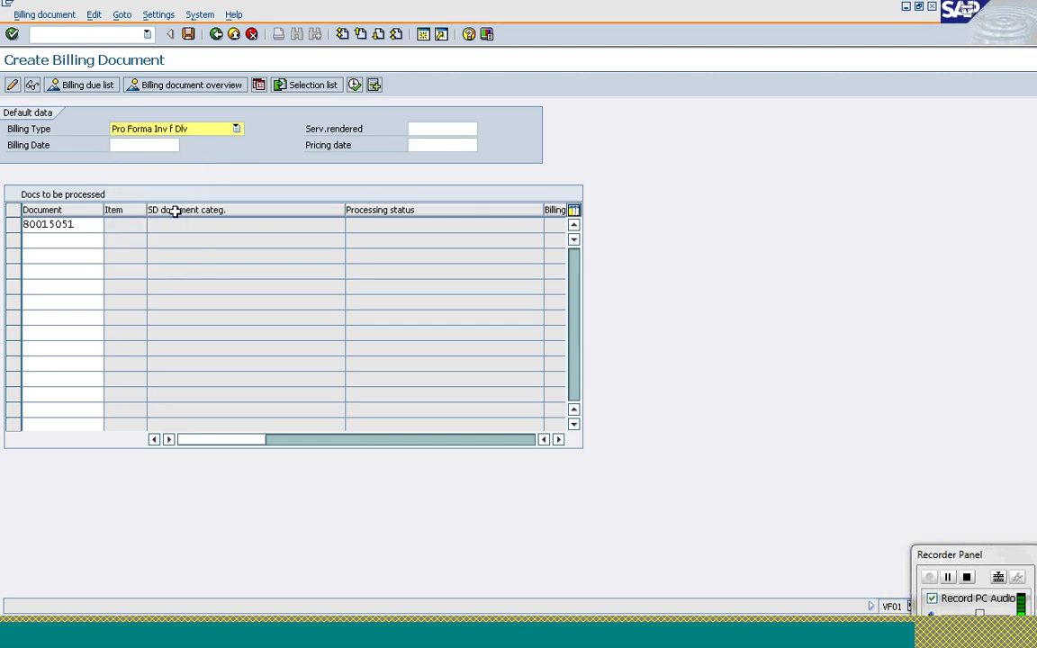
{"action": "key", "text": "Return"}
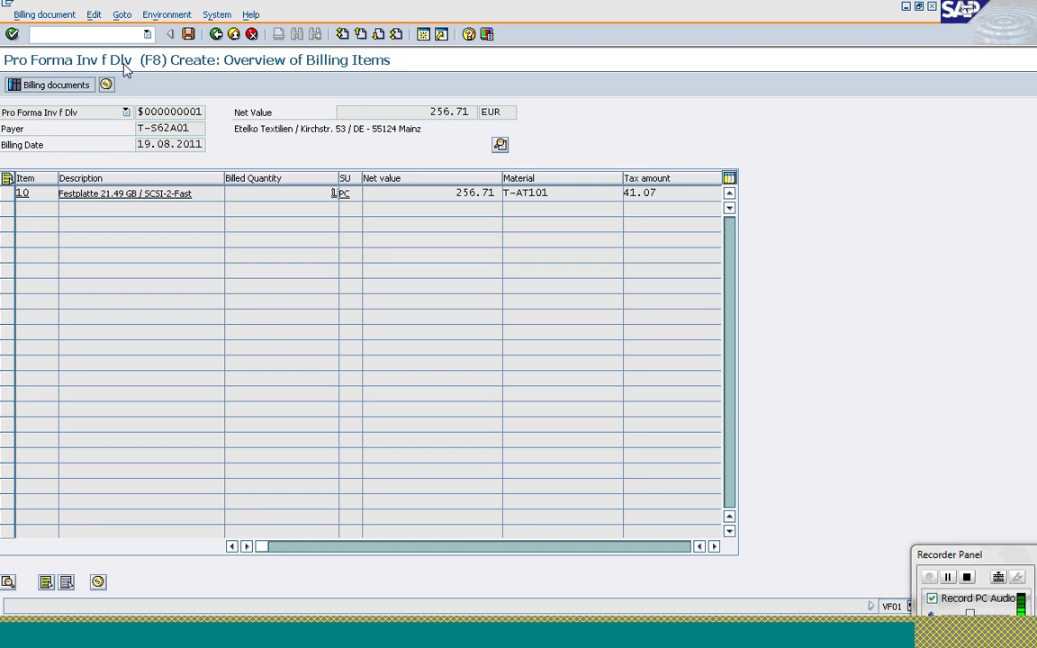
{"action": "left_click", "coordinate": [190, 35]}
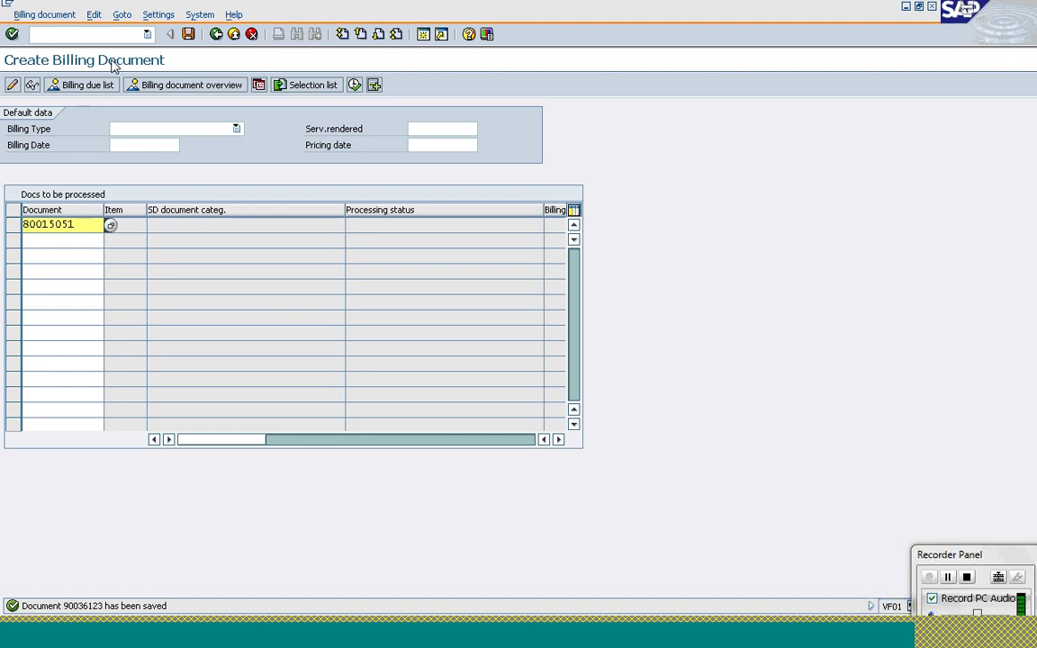
Open the delivery in transaction VLPOD, confirm its proof of delivery and save it
{"action": "left_click", "coordinate": [86, 36]}
{"action": "type", "text": "/"}
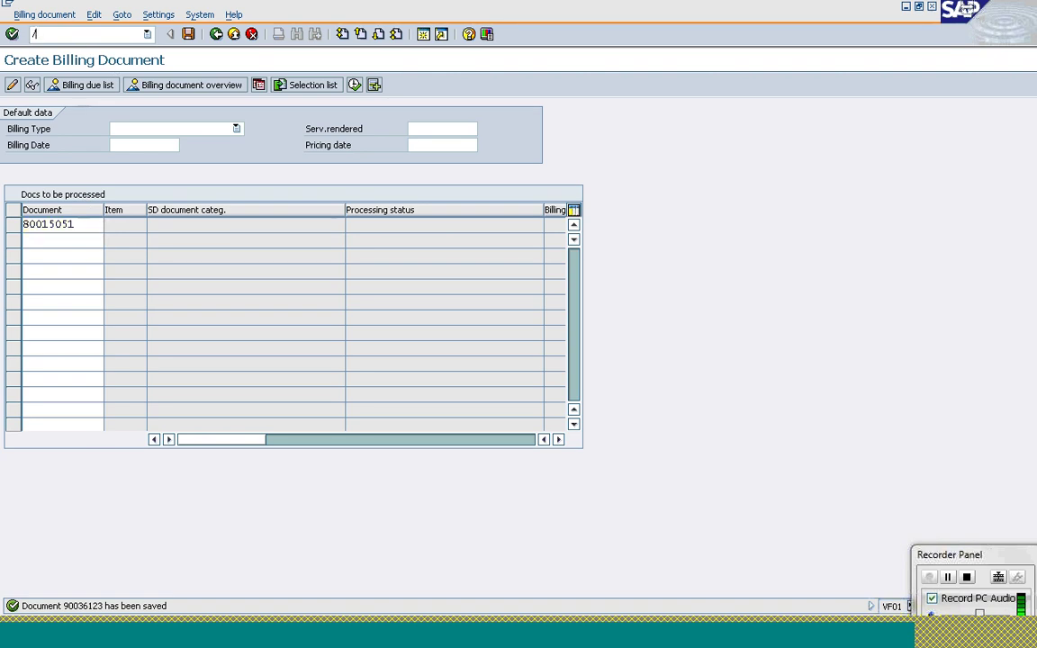
{"action": "type", "text": "nvlpod"}
{"action": "key", "text": "Return"}
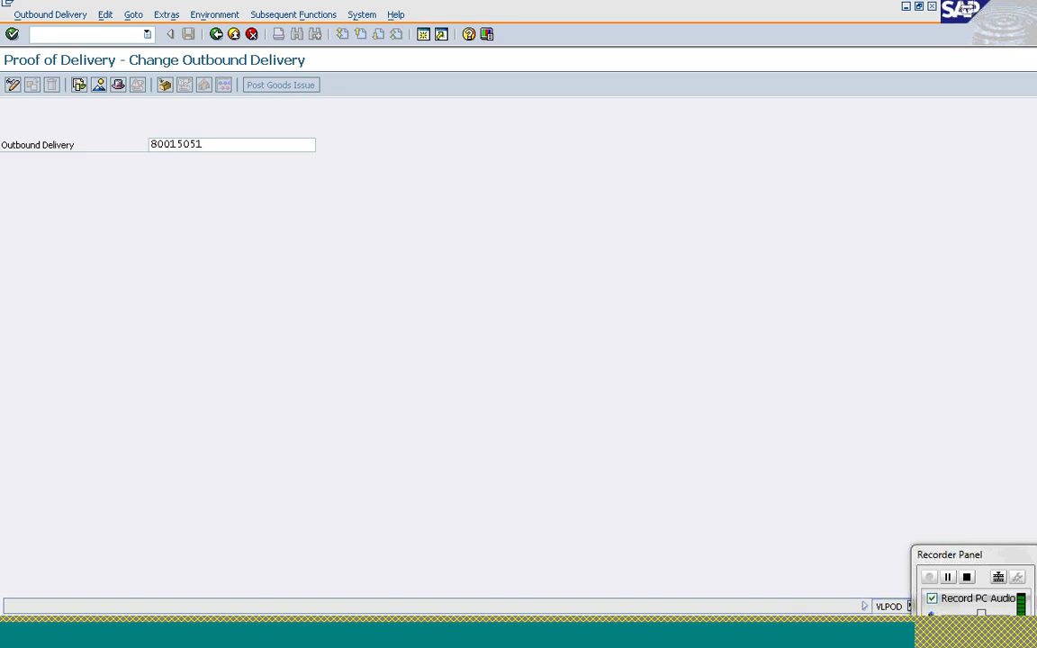
{"action": "key", "text": "Return"}
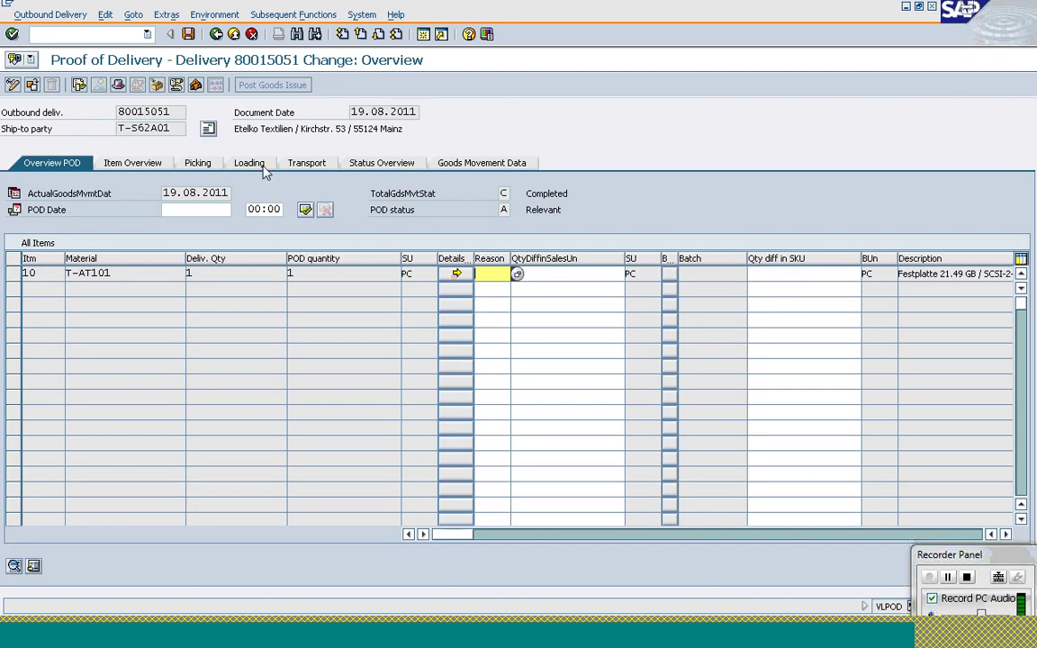
{"action": "left_click", "coordinate": [306, 210]}
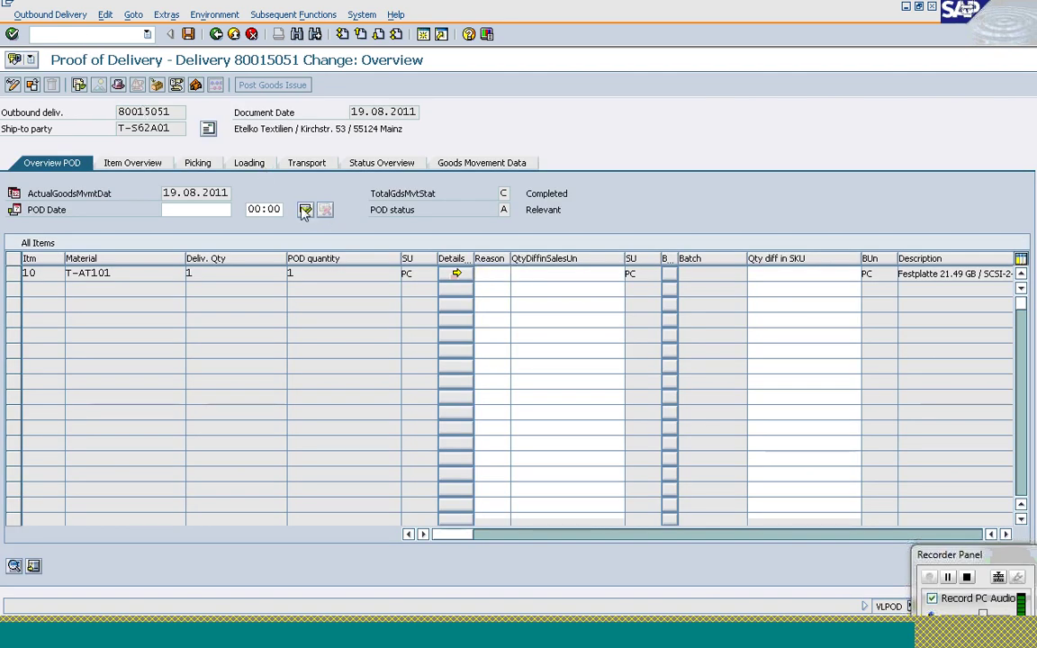
{"action": "left_click", "coordinate": [187, 36]}
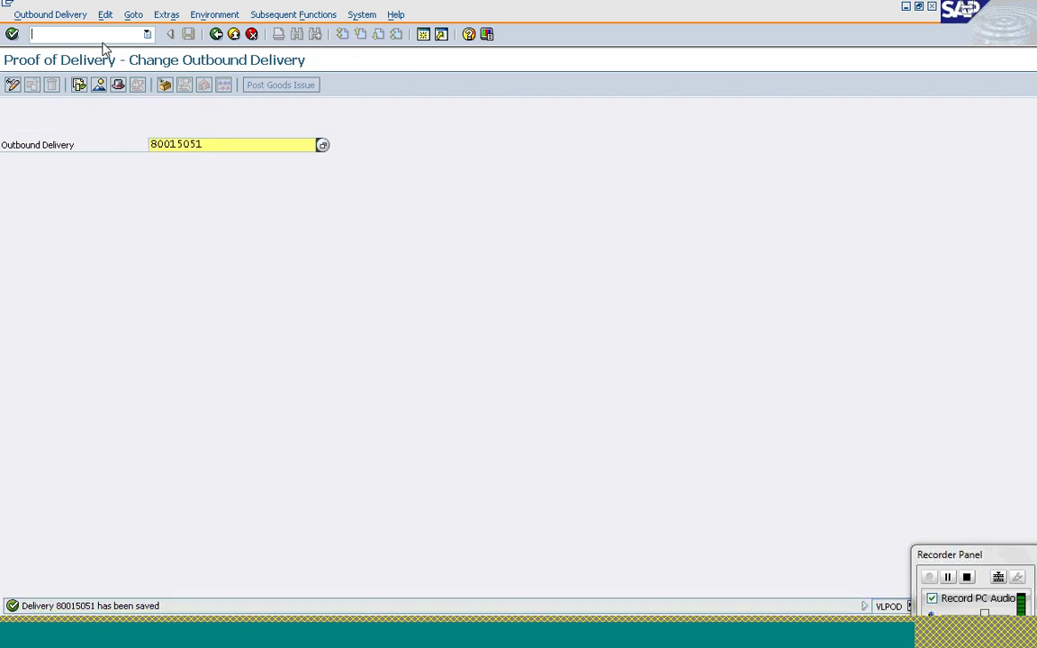
Create and save the final invoice for the delivery in transaction VF01, leaving the billing type blank
{"action": "left_click", "coordinate": [99, 35]}
{"action": "type", "text": "/nvf"}
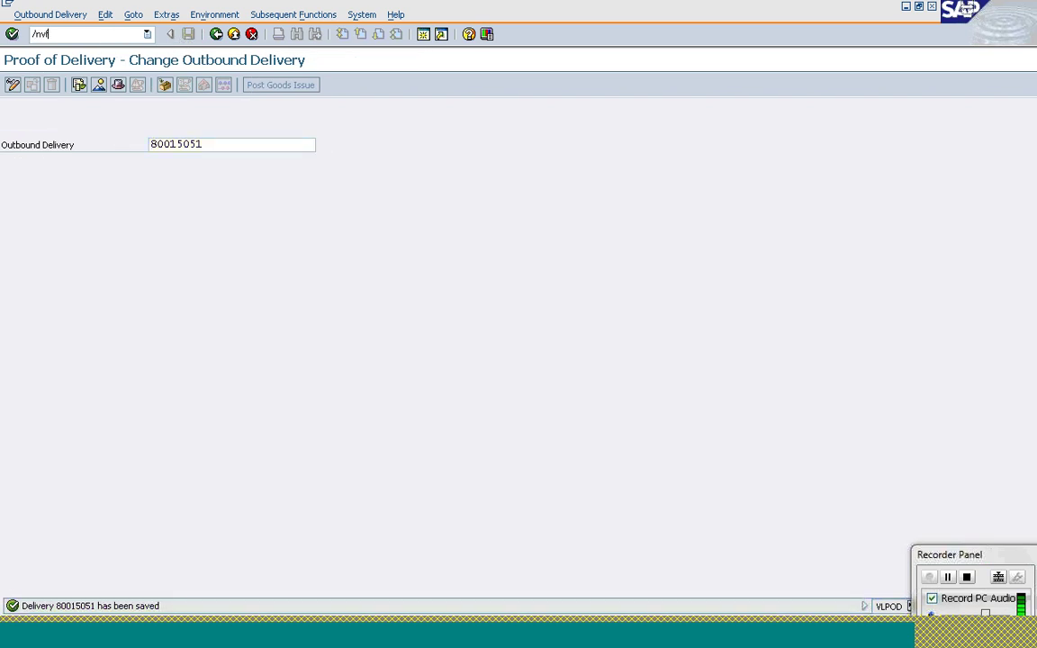
{"action": "type", "text": "01"}
{"action": "key", "text": "Return"}
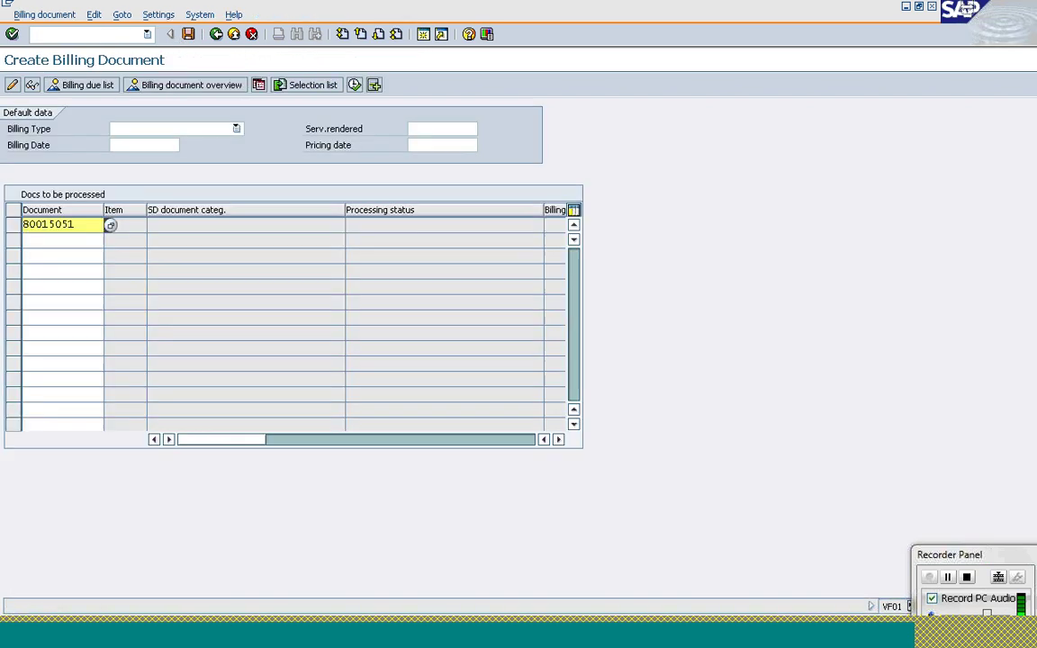
{"action": "key", "text": "Return"}
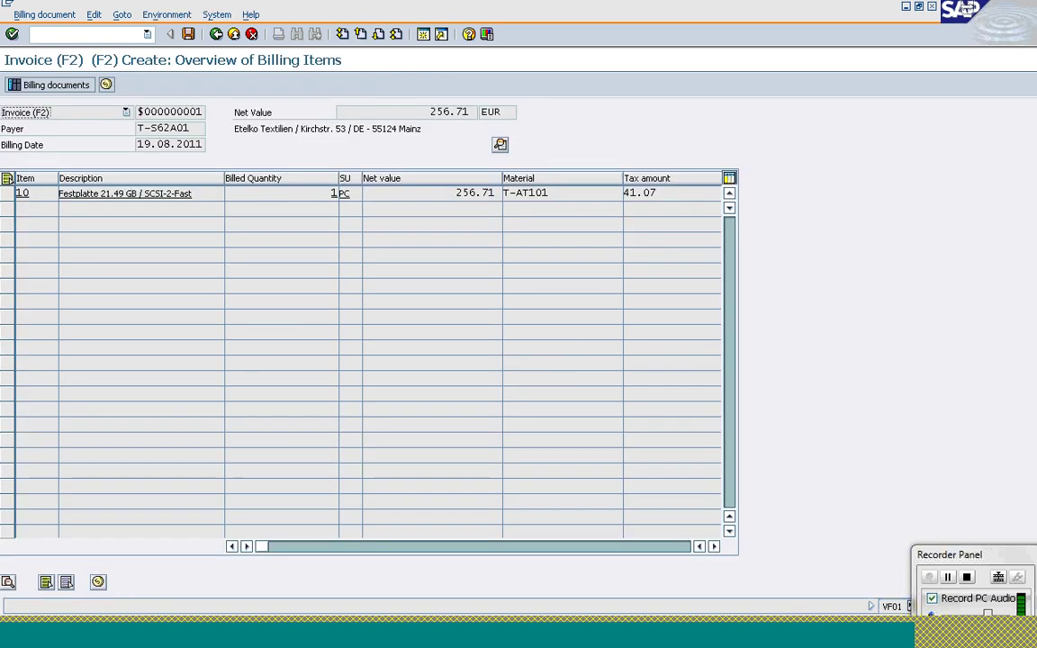
{"action": "left_click", "coordinate": [189, 41]}
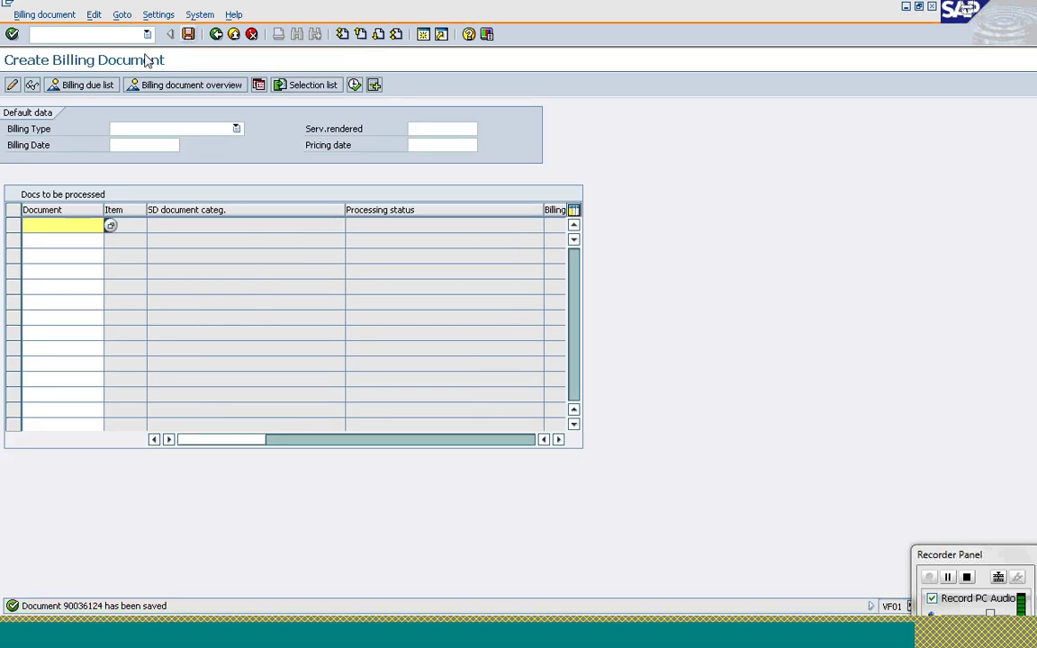
Start a sales document of order type CS in transaction VA01, keeping the proposed sales area
{"action": "left_click", "coordinate": [88, 34]}
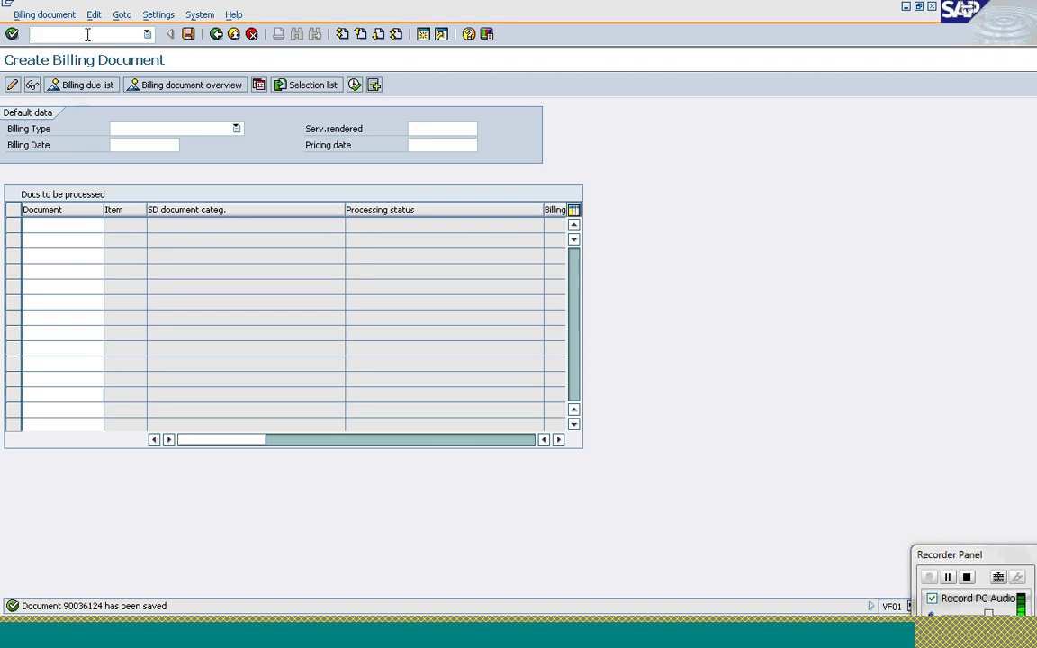
{"action": "type", "text": "/nva01"}
{"action": "key", "text": "Return"}
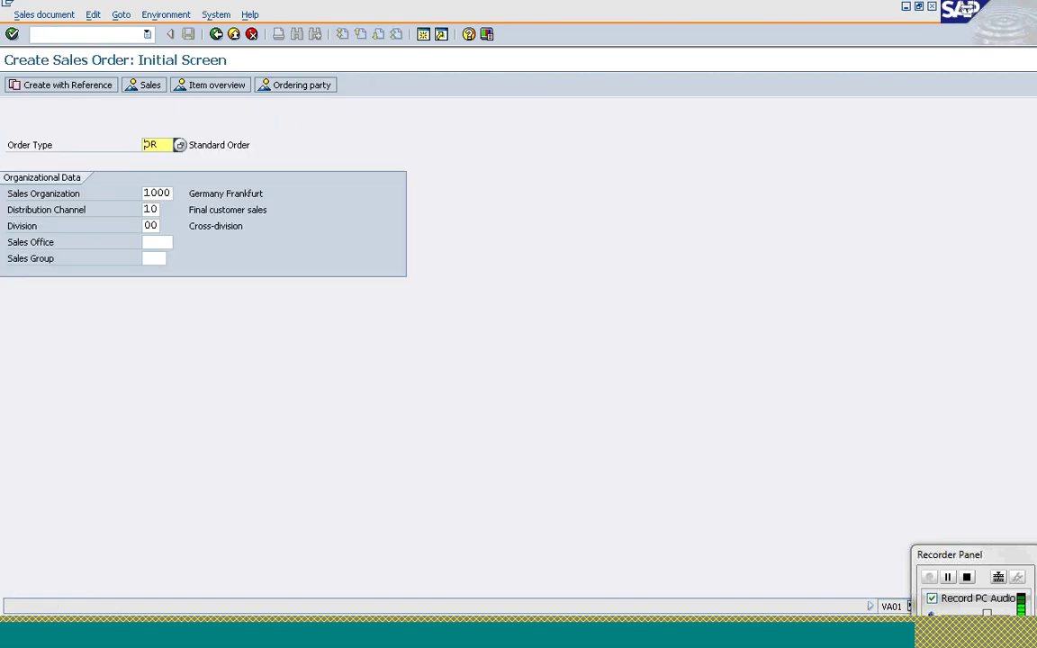
{"action": "type", "text": "CS"}
{"action": "key", "text": "Return"}
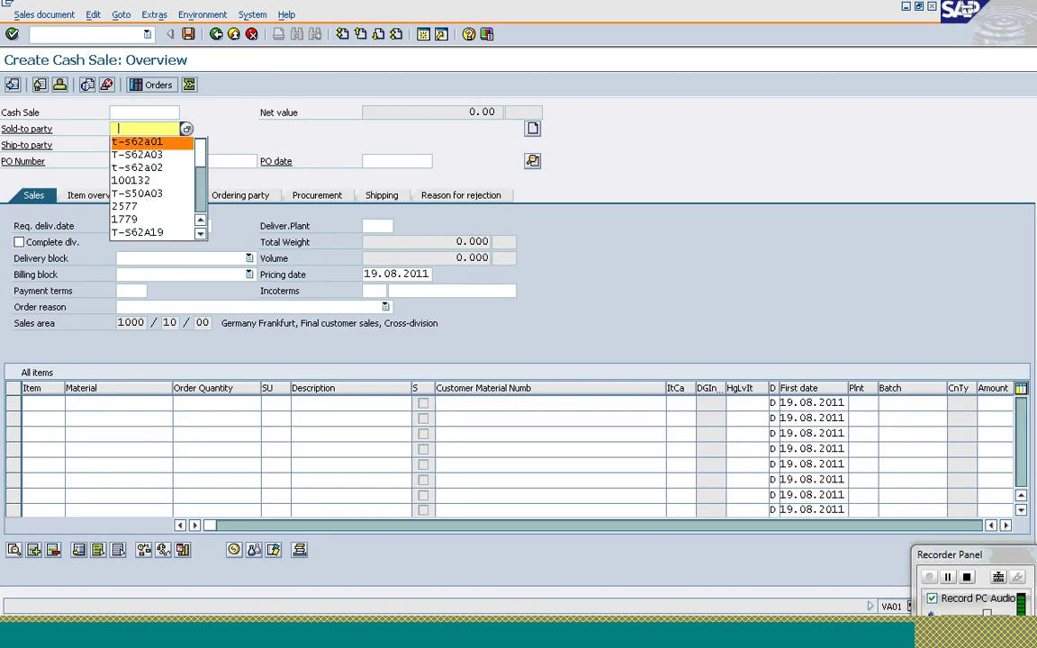
Choose the third suggested customer as sold-to party, enter PO number Cash Sales Billing and accept the proposed payer and ship-to party
{"action": "key", "text": "Down"}
{"action": "key", "text": "Down"}
{"action": "key", "text": "Return"}
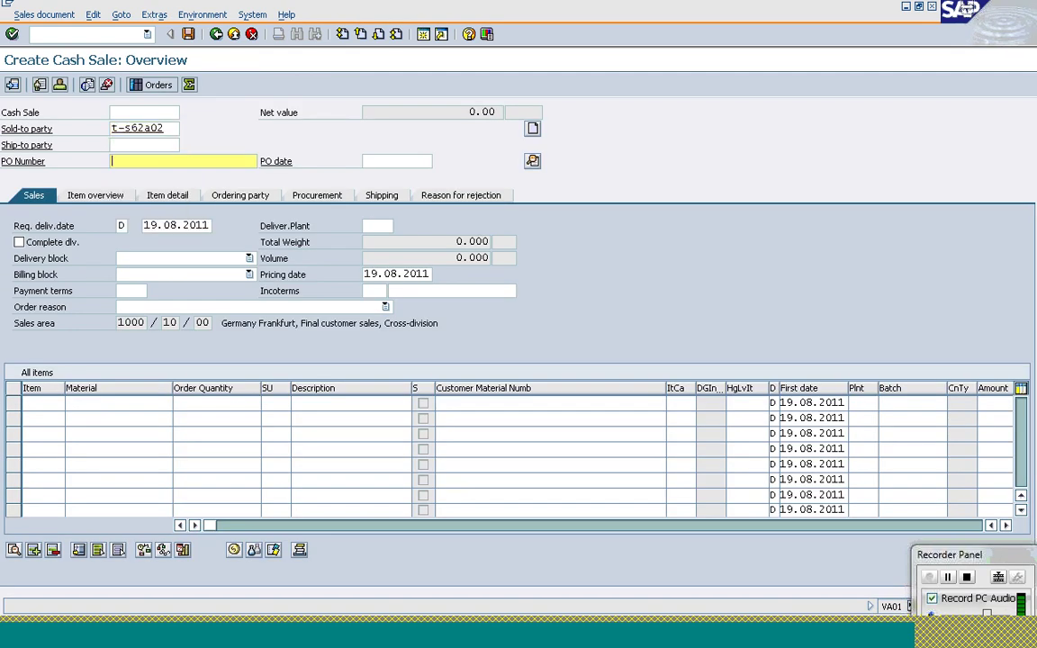
{"action": "type", "text": "Cash Sal"}
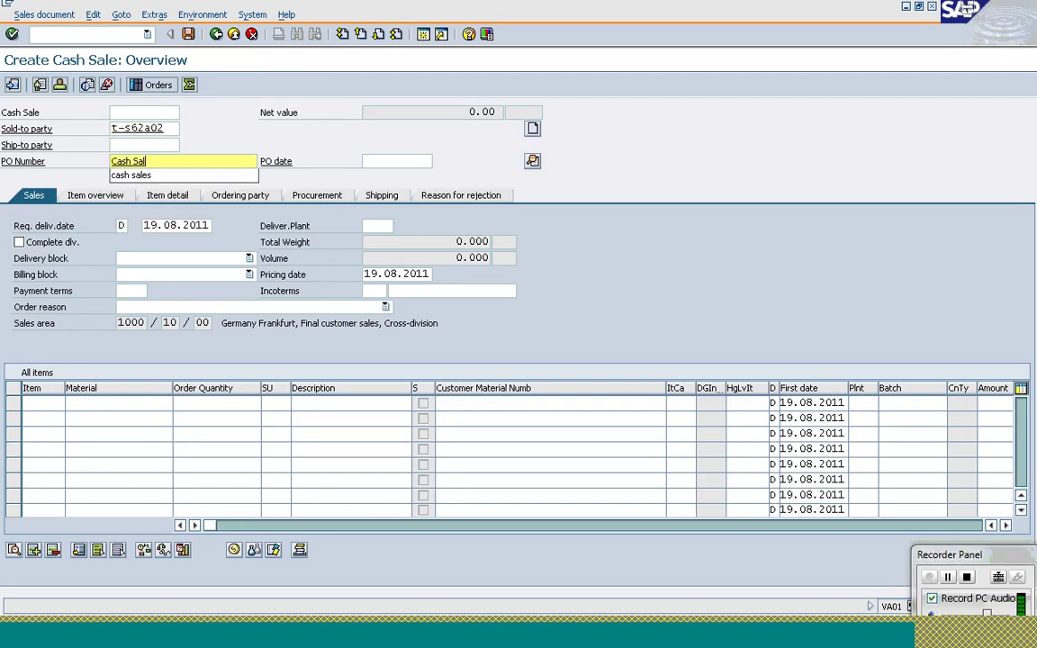
{"action": "type", "text": "es Billing"}
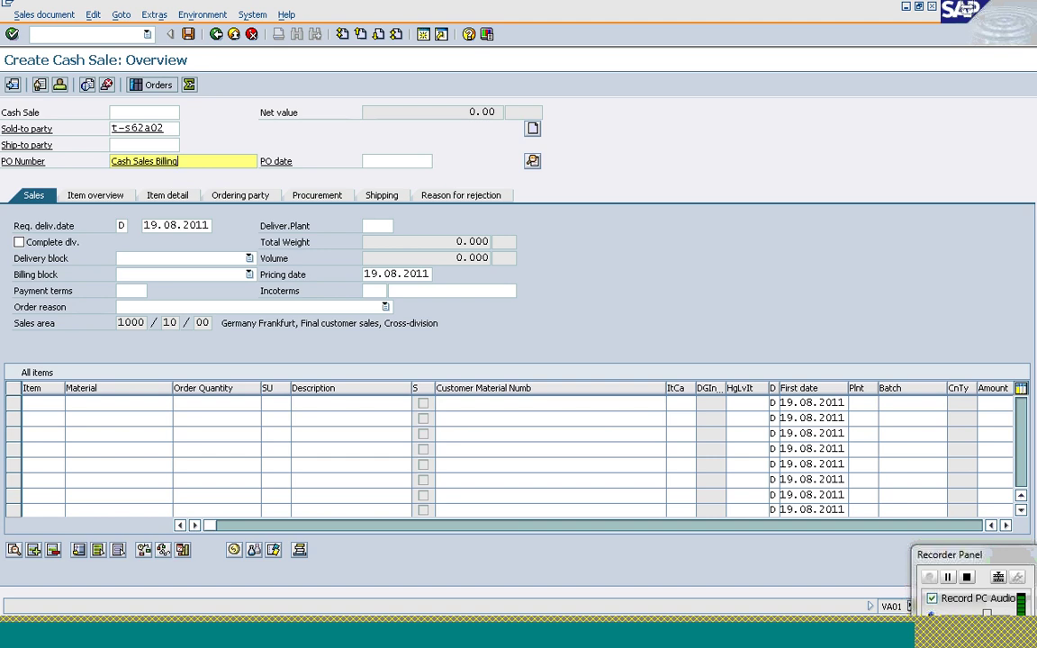
{"action": "key", "text": "Return"}
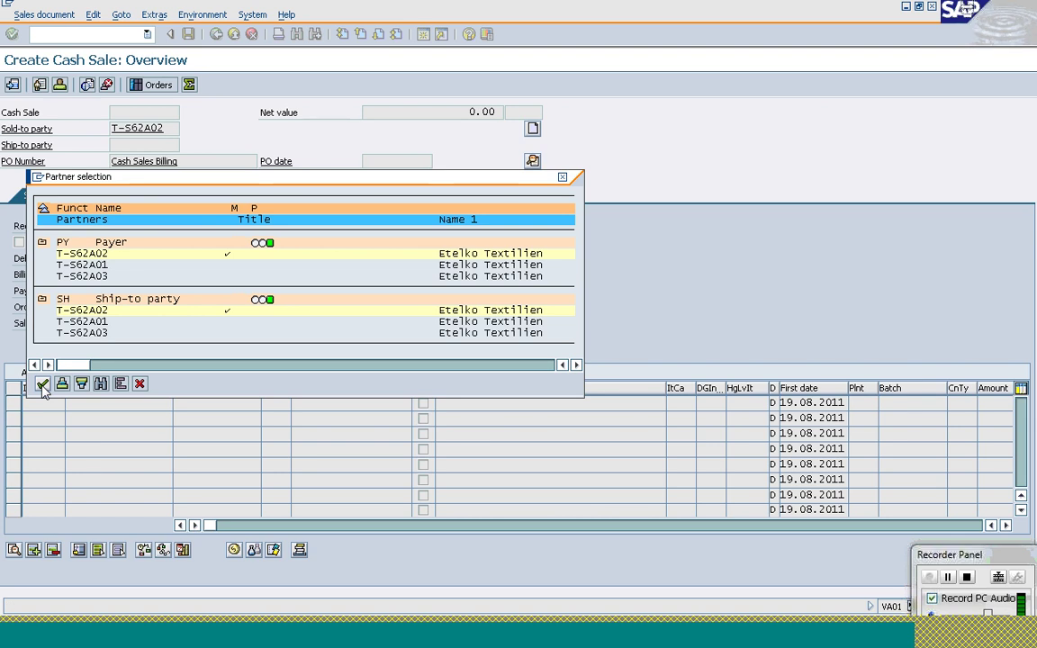
{"action": "left_click", "coordinate": [42, 385]}
Add material t-at101 with order quantity 1 to the cash sale and save the document
{"action": "left_click", "coordinate": [78, 401]}
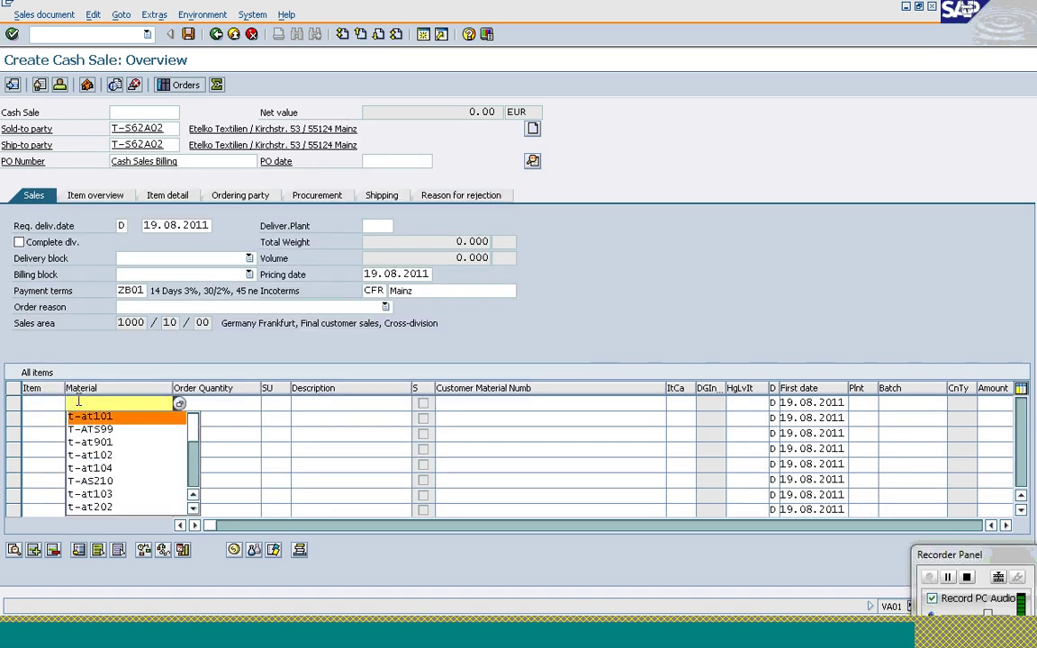
{"action": "key", "text": "Return"}
{"action": "key", "text": "Tab"}
{"action": "type", "text": "1"}
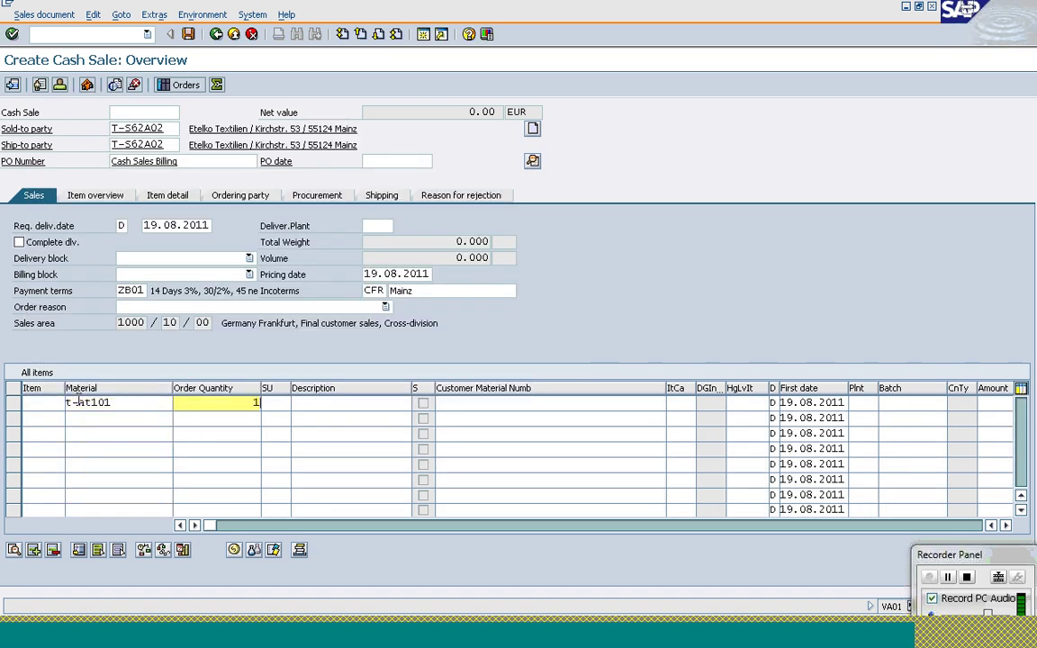
{"action": "key", "text": "Return"}
{"action": "key", "text": "Return"}
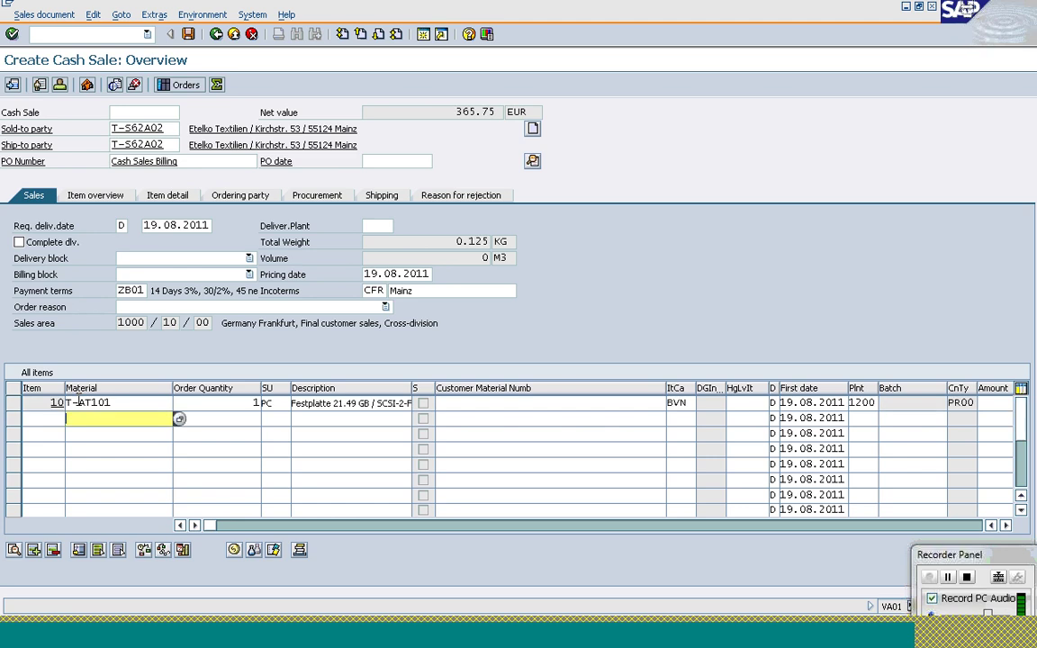
{"action": "left_click", "coordinate": [80, 403]}
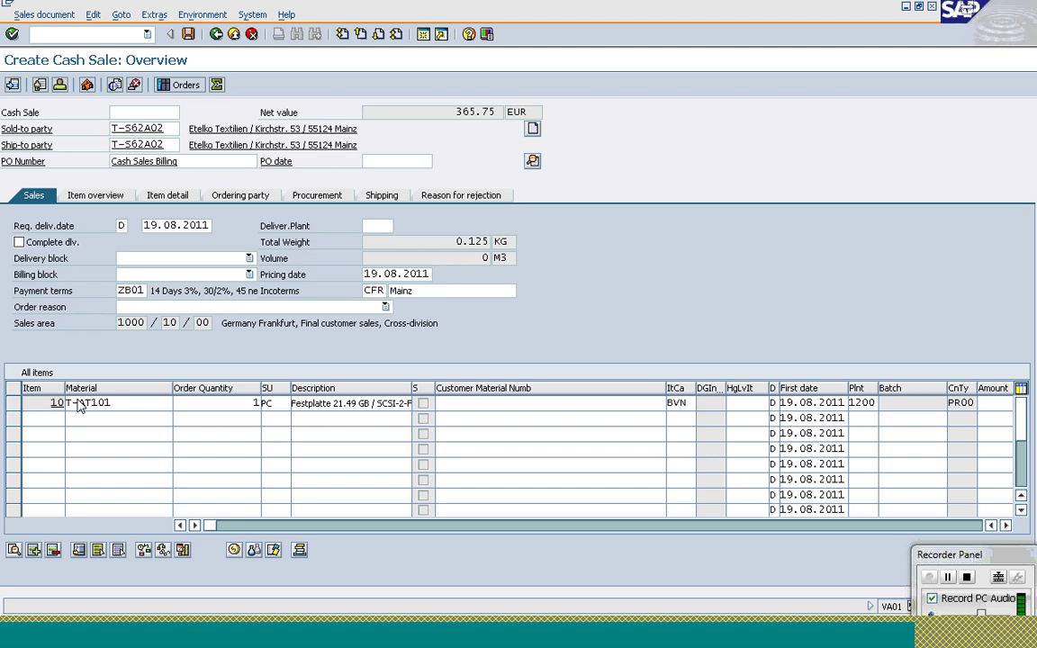
{"action": "key", "text": "ctrl+s"}
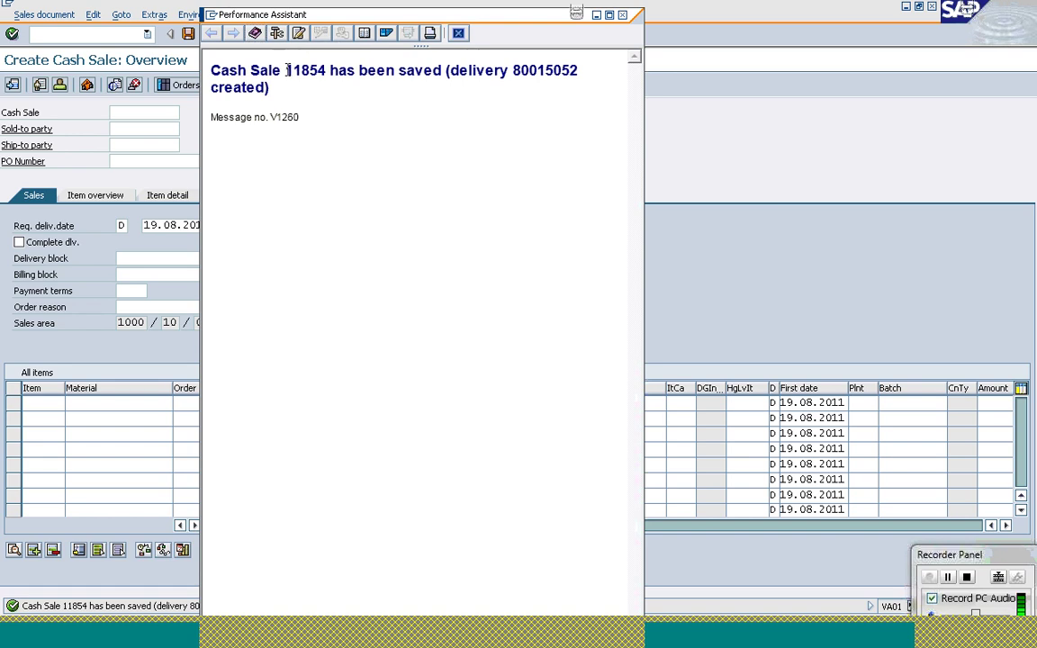
Review the cash sale and delivery numbers in the detailed save message, then close the message
{"action": "left_click_drag", "start_coordinate": [286, 70], "coordinate": [327, 69]}
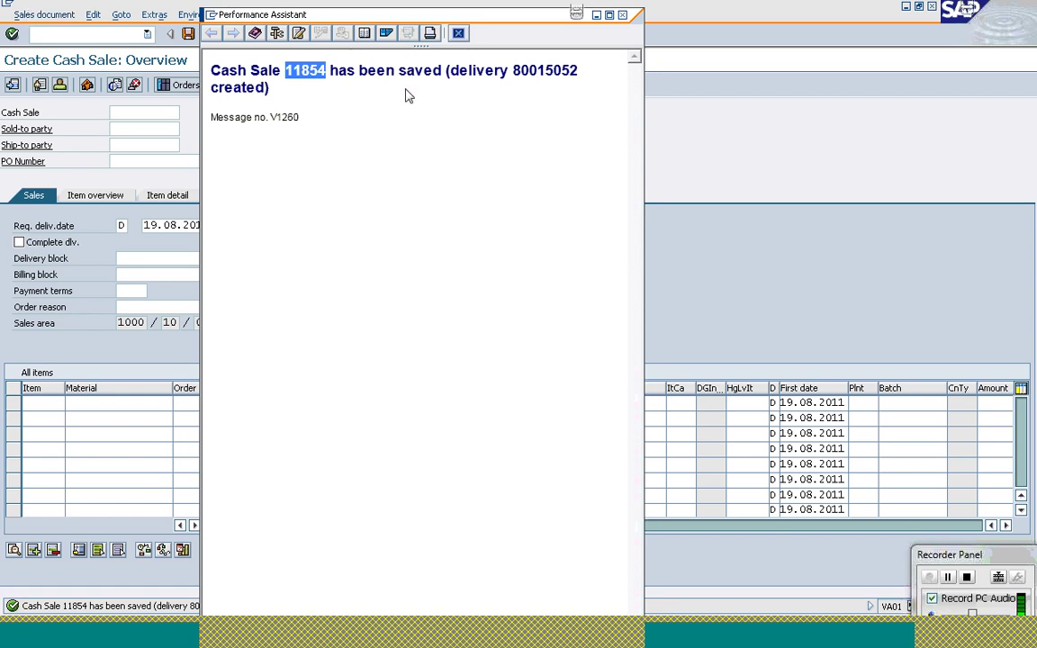
{"action": "left_click_drag", "start_coordinate": [513, 70], "coordinate": [578, 71]}
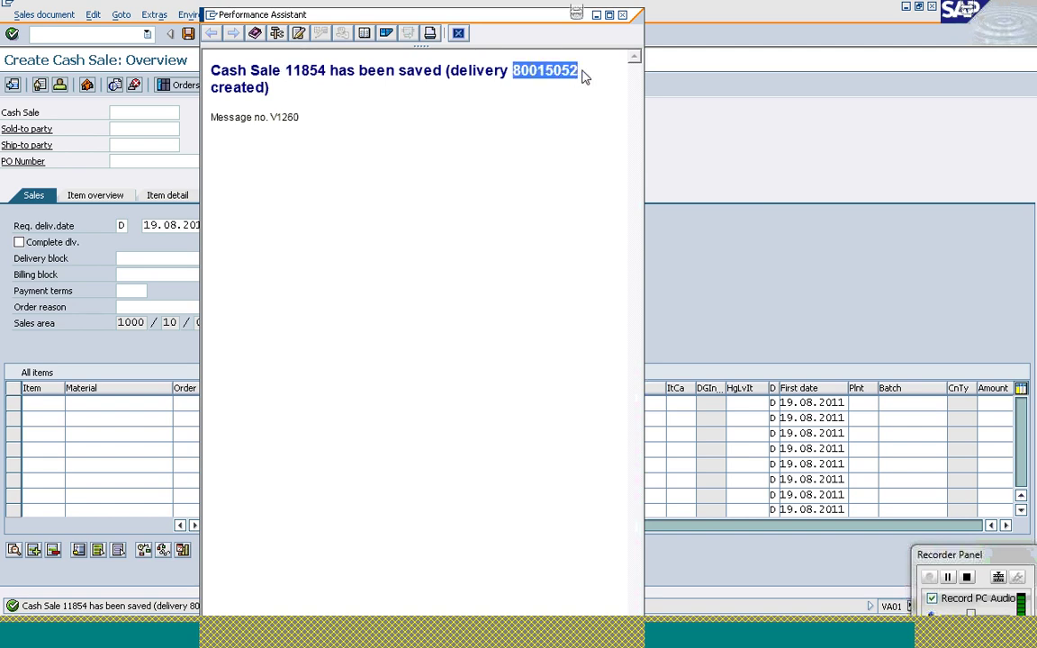
{"action": "key", "text": "Escape"}
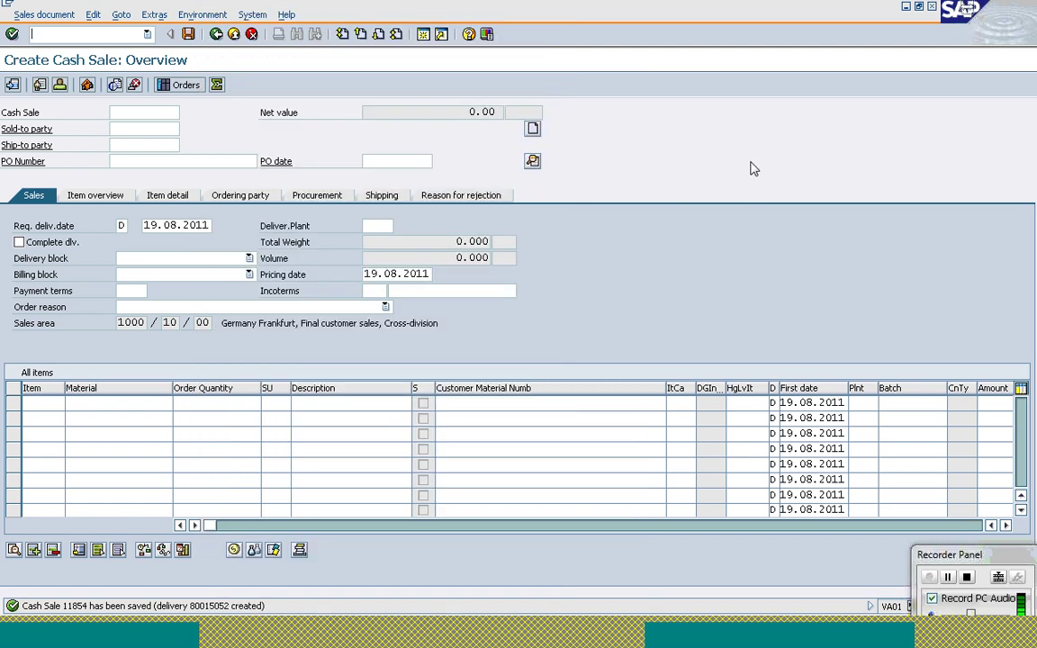
In the other session, open the cash sale's delivery in transaction VL02N, review its picking status and post the goods issue
{"action": "left_click", "coordinate": [297, 641]}
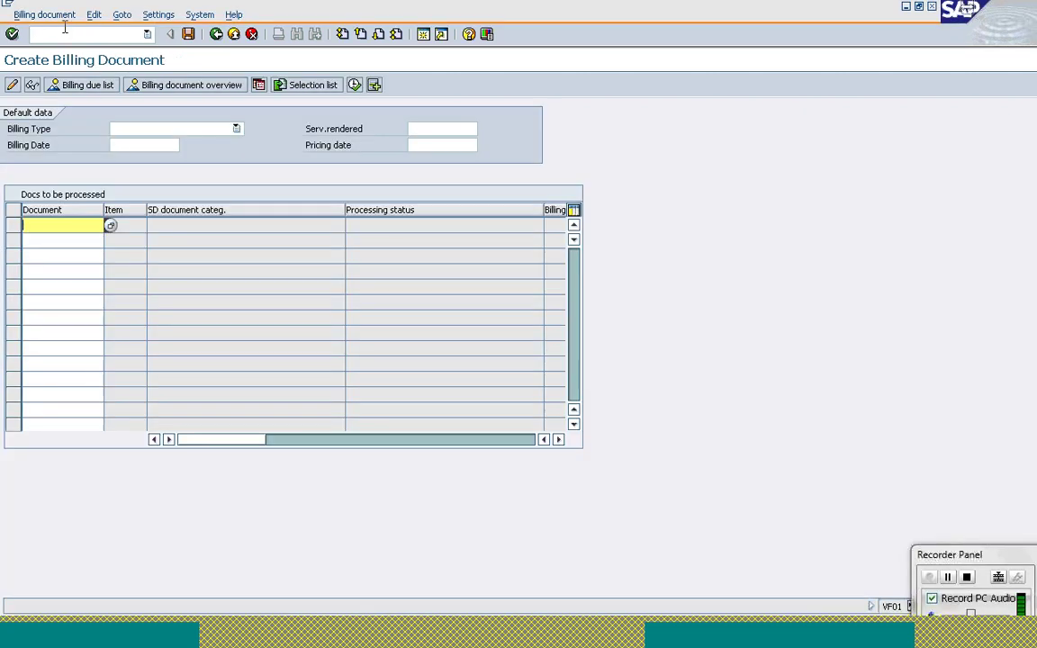
{"action": "left_click", "coordinate": [64, 28]}
{"action": "type", "text": "/nv"}
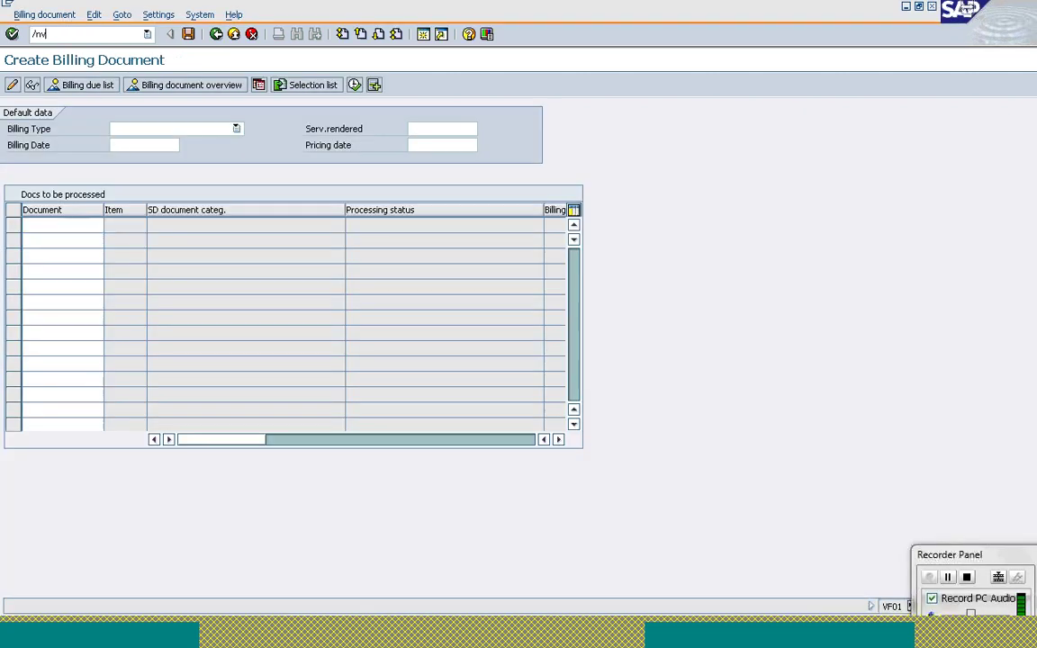
{"action": "type", "text": "l02n"}
{"action": "key", "text": "Return"}
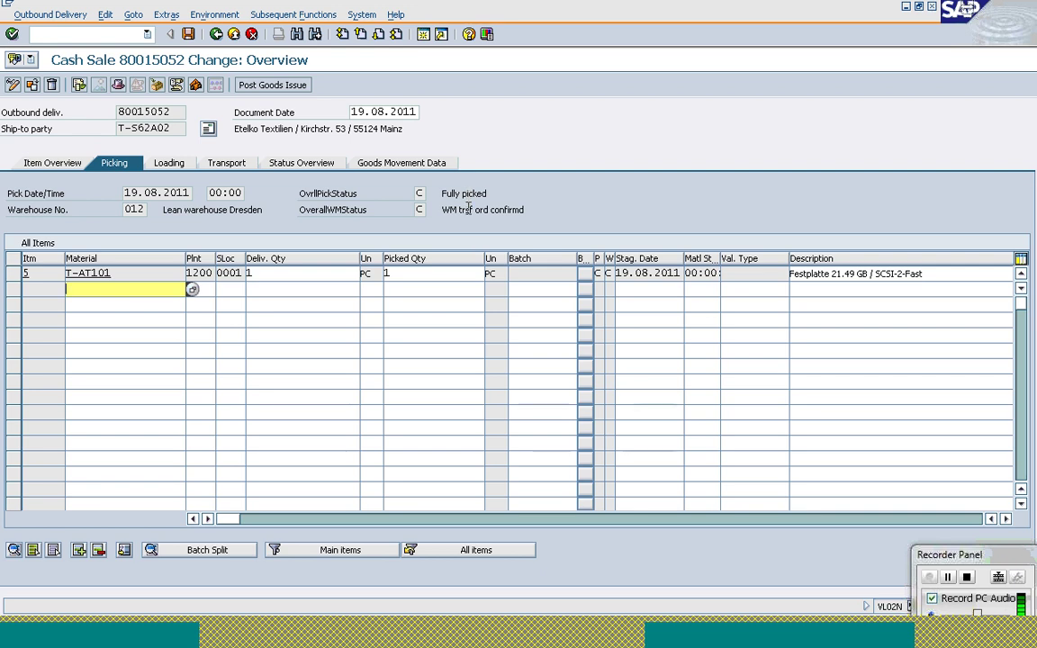
{"action": "left_click", "coordinate": [468, 209]}
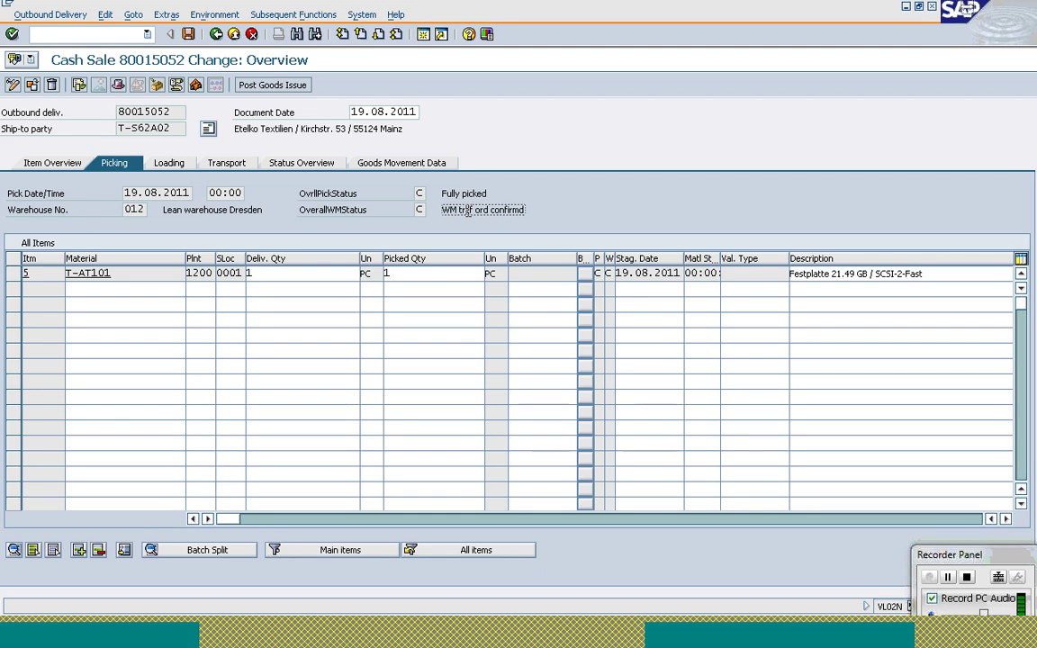
{"action": "left_click", "coordinate": [275, 85]}
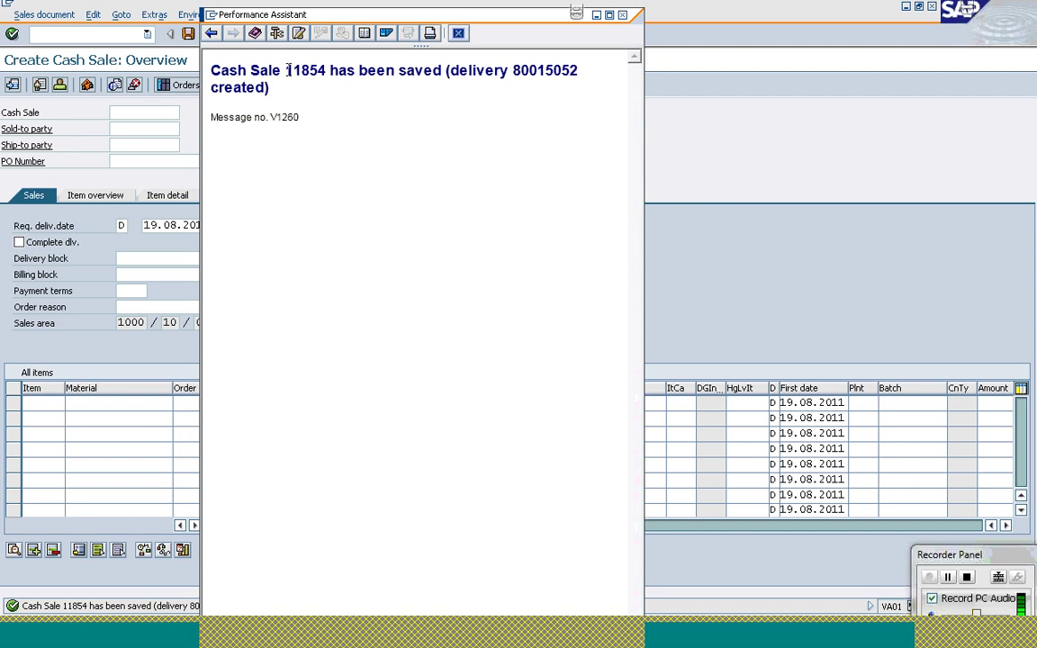
Take the cash sale number from the save message, then create and save its billing document in transaction VF01
{"action": "left_click_drag", "start_coordinate": [286, 70], "coordinate": [326, 70]}
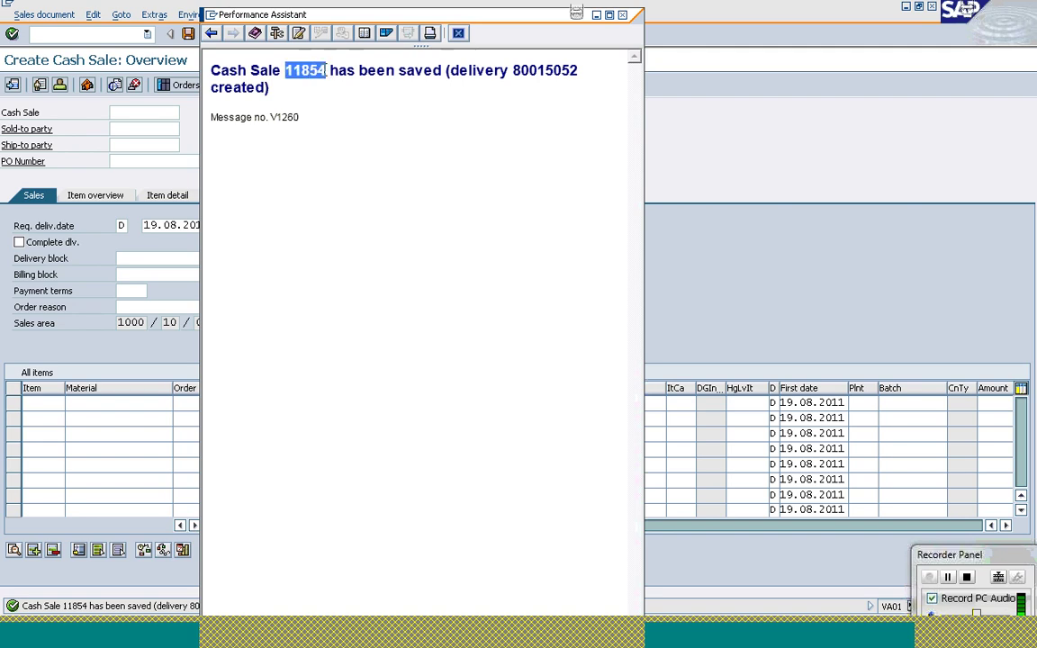
{"action": "left_click", "coordinate": [458, 36]}
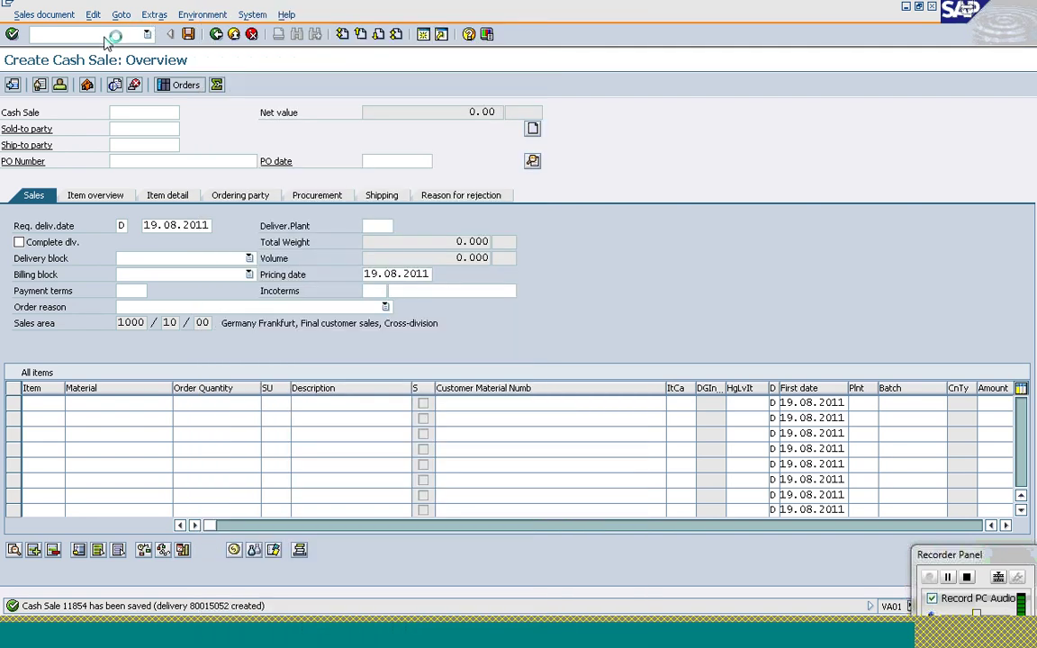
{"action": "left_click", "coordinate": [108, 36]}
{"action": "type", "text": "/"}
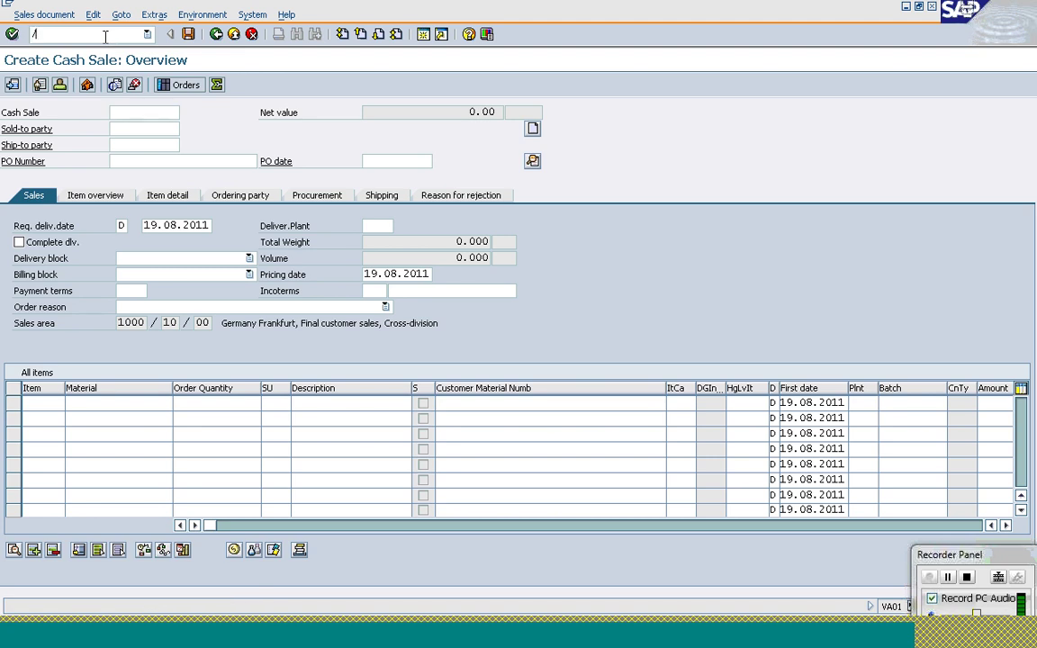
{"action": "type", "text": "nvf01"}
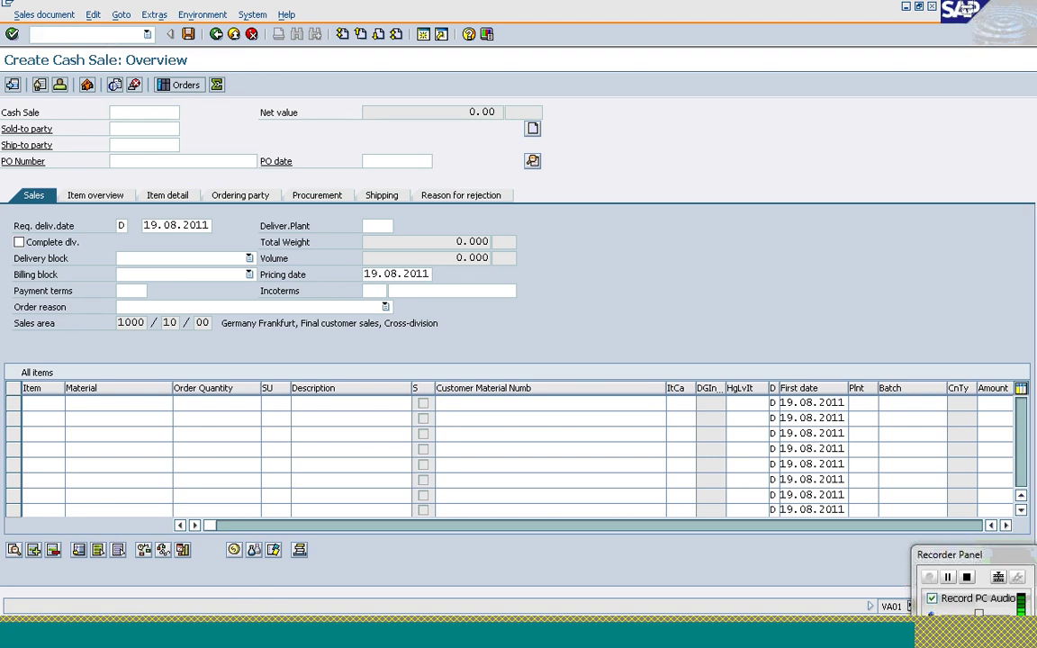
{"action": "key", "text": "Return"}
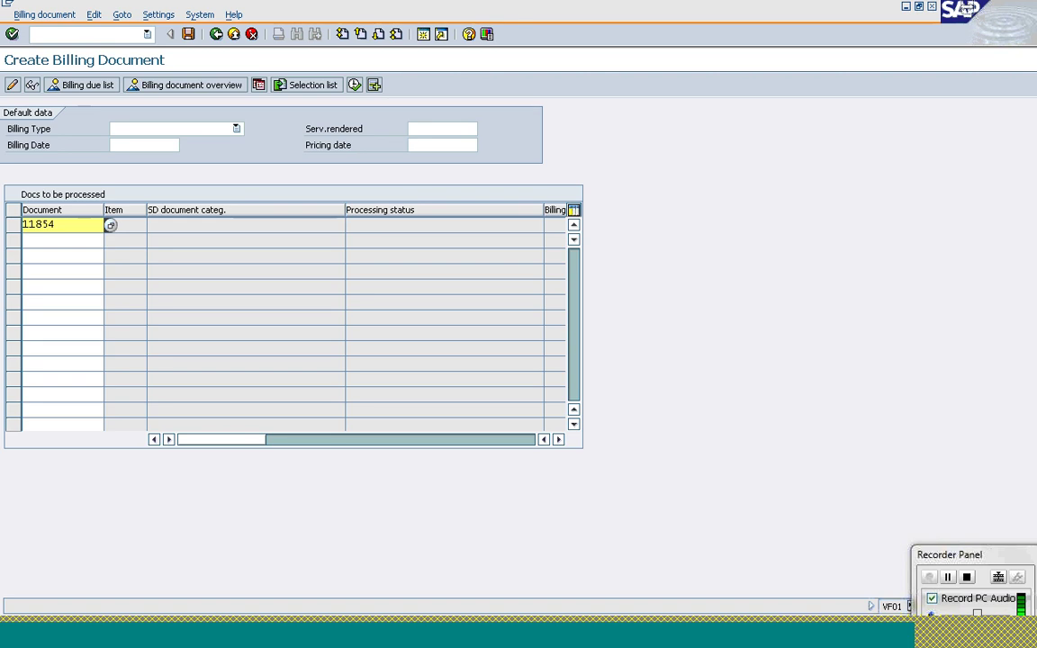
{"action": "key", "text": "Return"}
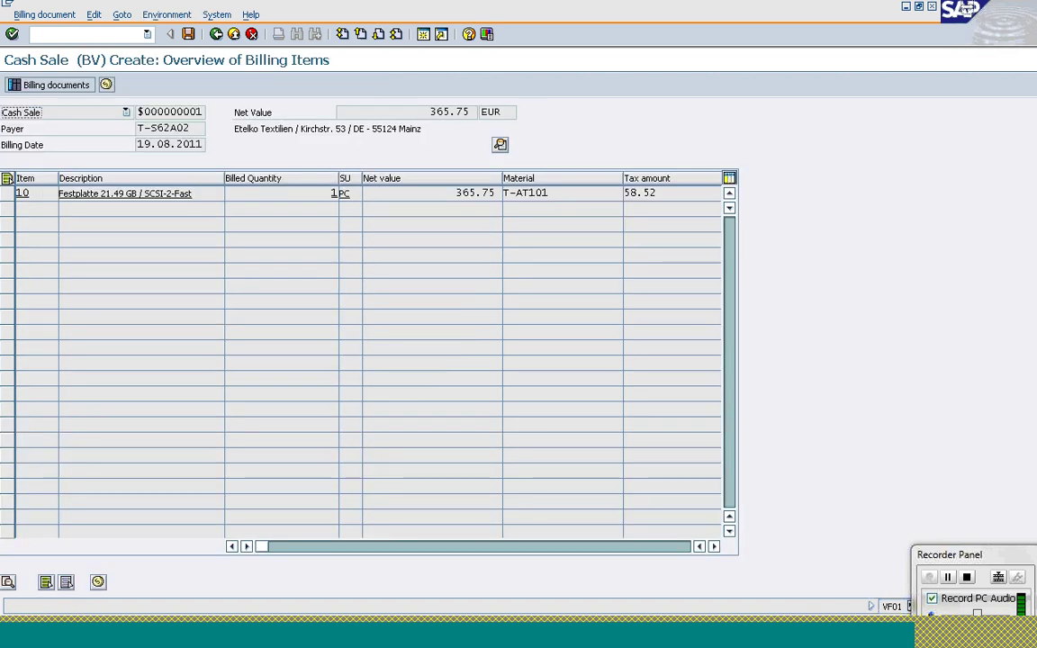
{"action": "left_click", "coordinate": [202, 194]}
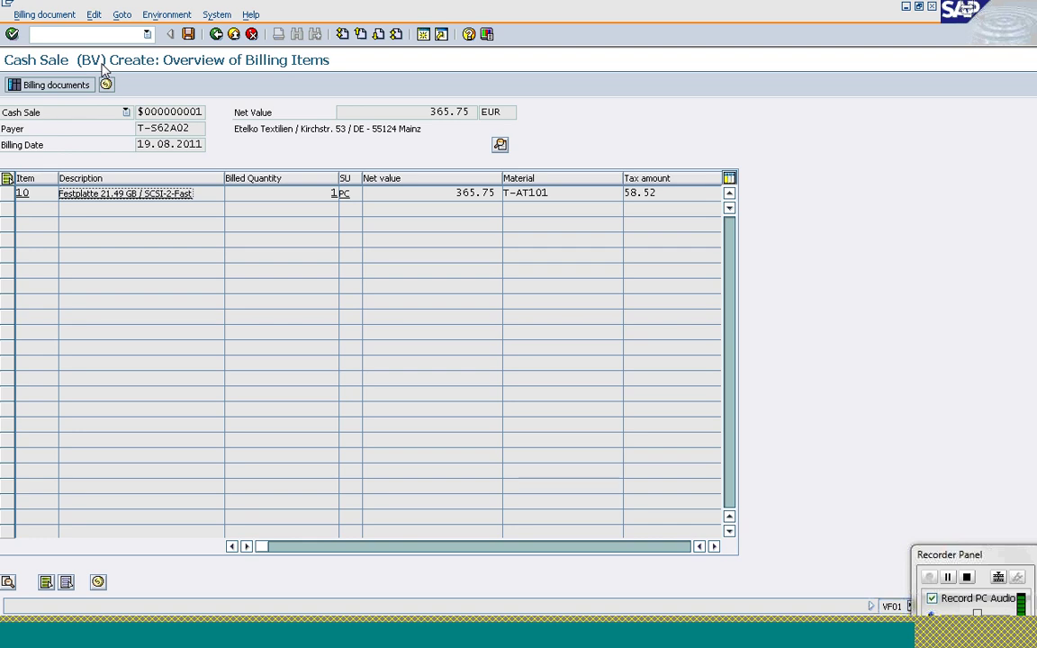
{"action": "left_click", "coordinate": [190, 36]}
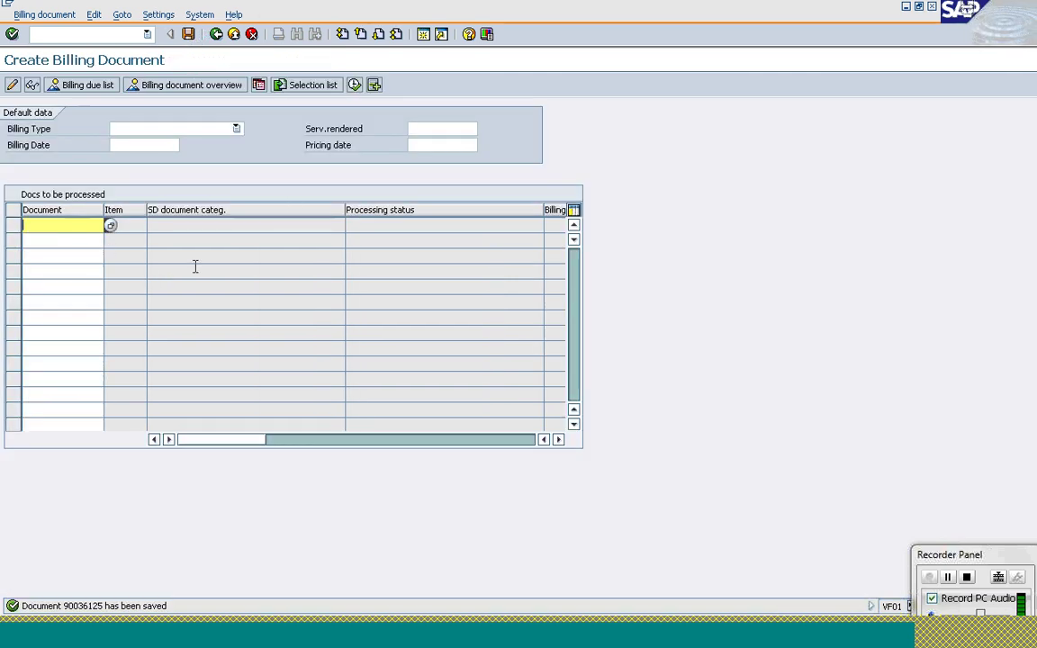
Switch to the customizing session and leave the Item Category Assignment view
{"action": "left_click", "coordinate": [245, 623]}
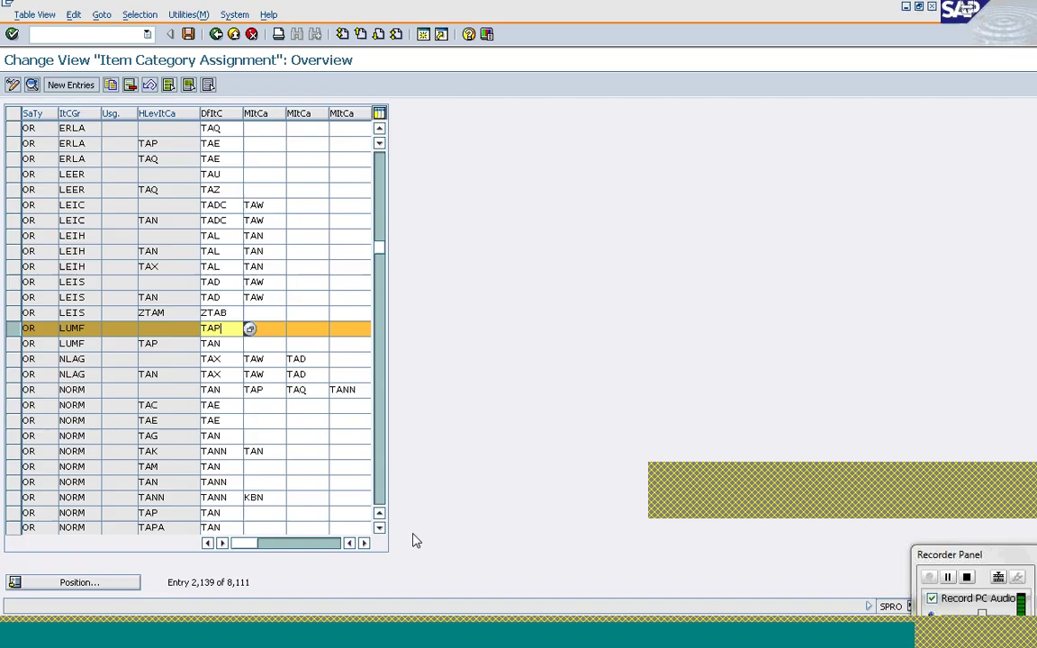
{"action": "left_click", "coordinate": [216, 34]}
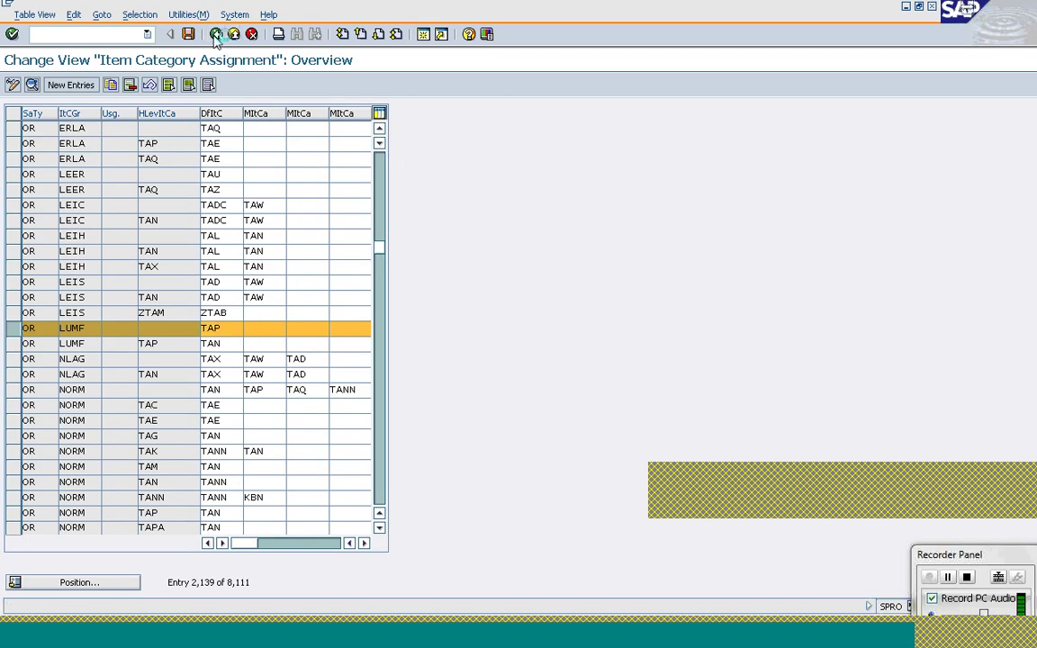